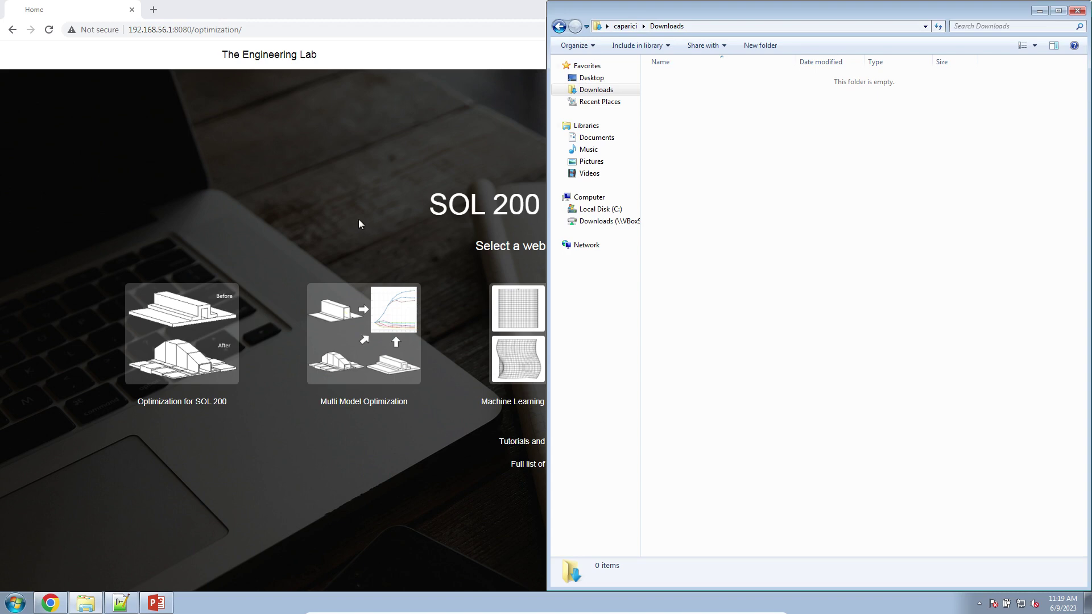
Open the tutorials in the User's Guide and download the starting BDF files of Composite Coupon Phase A from the Composites Tutorials.
left_click(358, 219)
middle_click(553, 445)
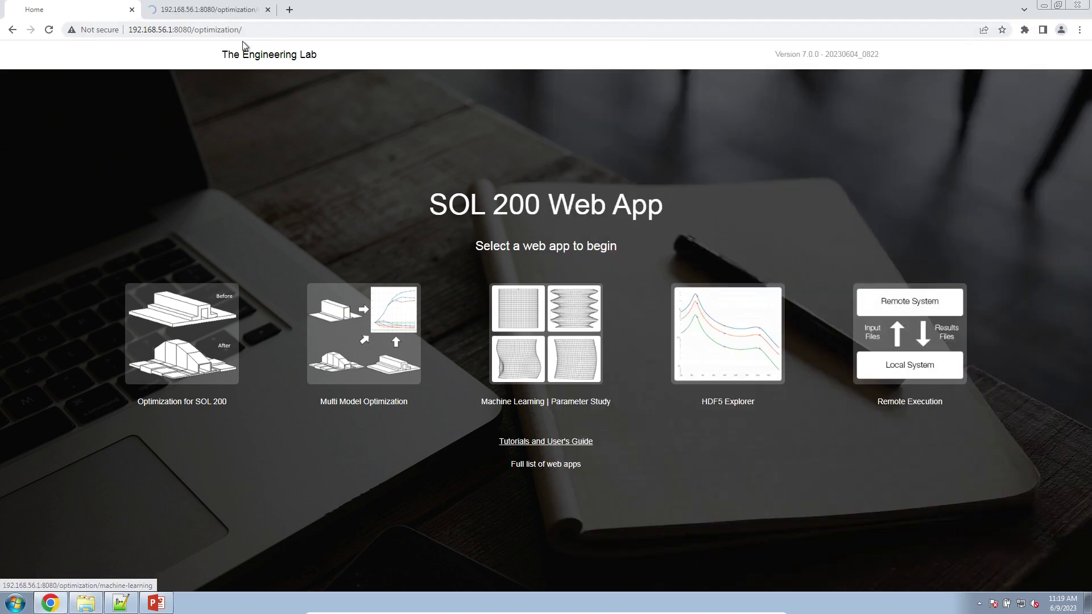
left_click(245, 14)
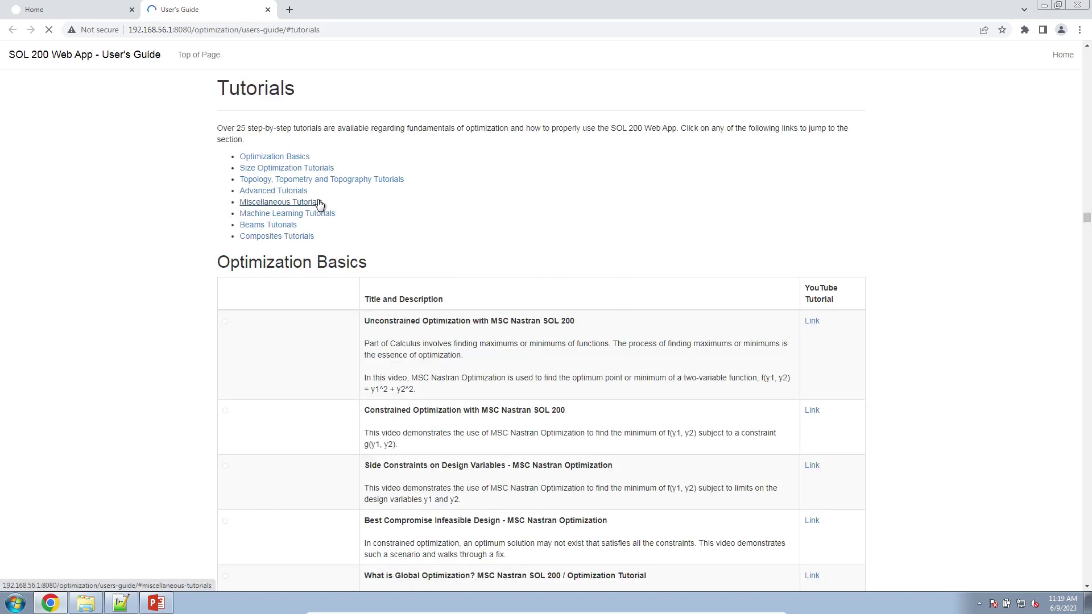
left_click(303, 238)
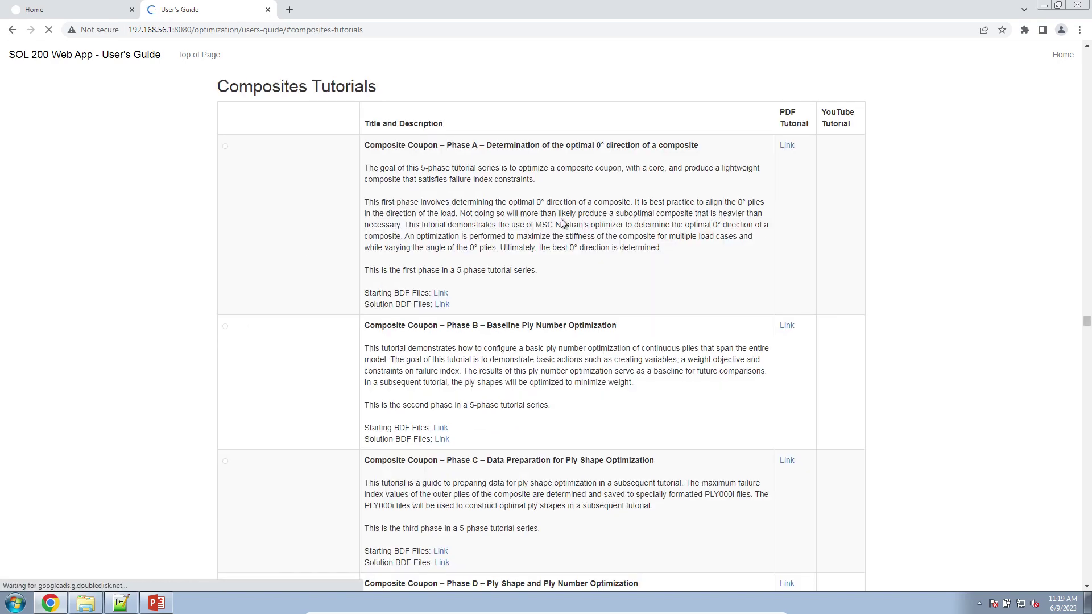
left_click(441, 294)
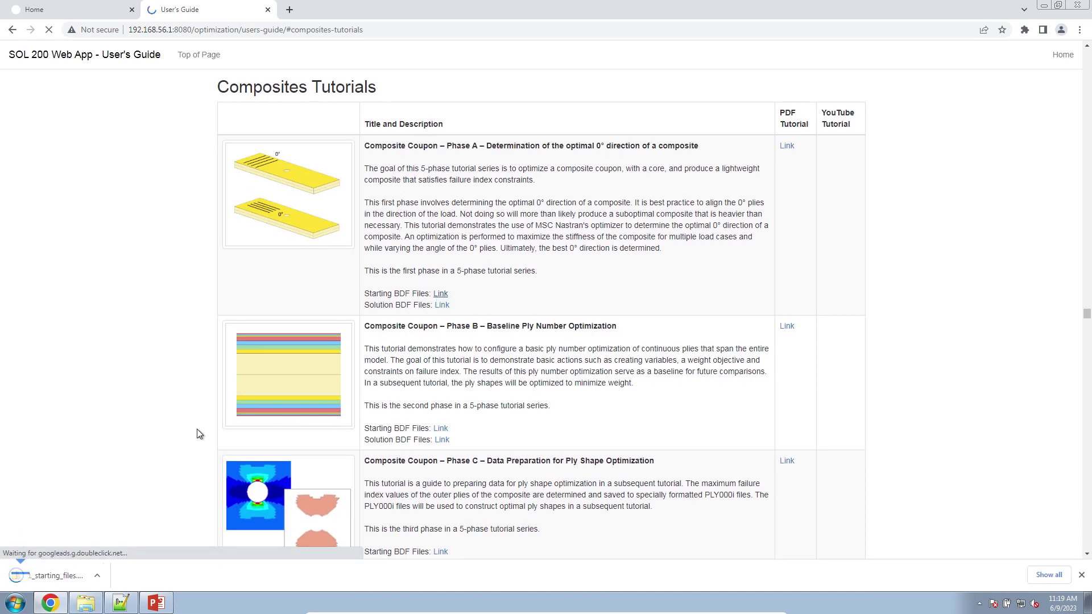
Switch to Windows Explorer and extract 1_starting_files.zip into the proposed folder under Downloads.
left_click(87, 601)
left_click(689, 82)
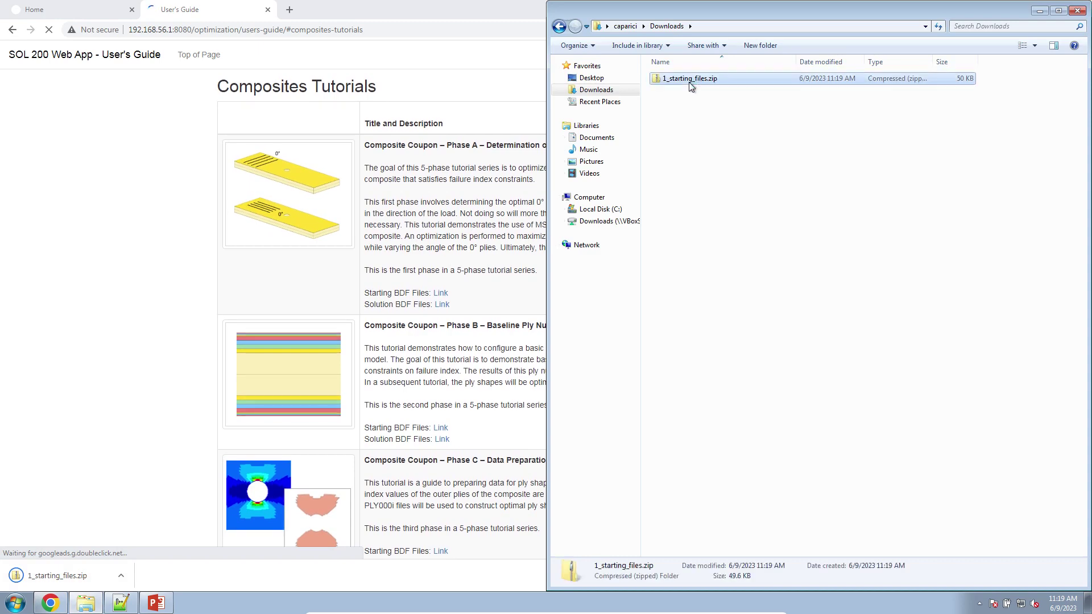
right_click(692, 85)
left_click(719, 120)
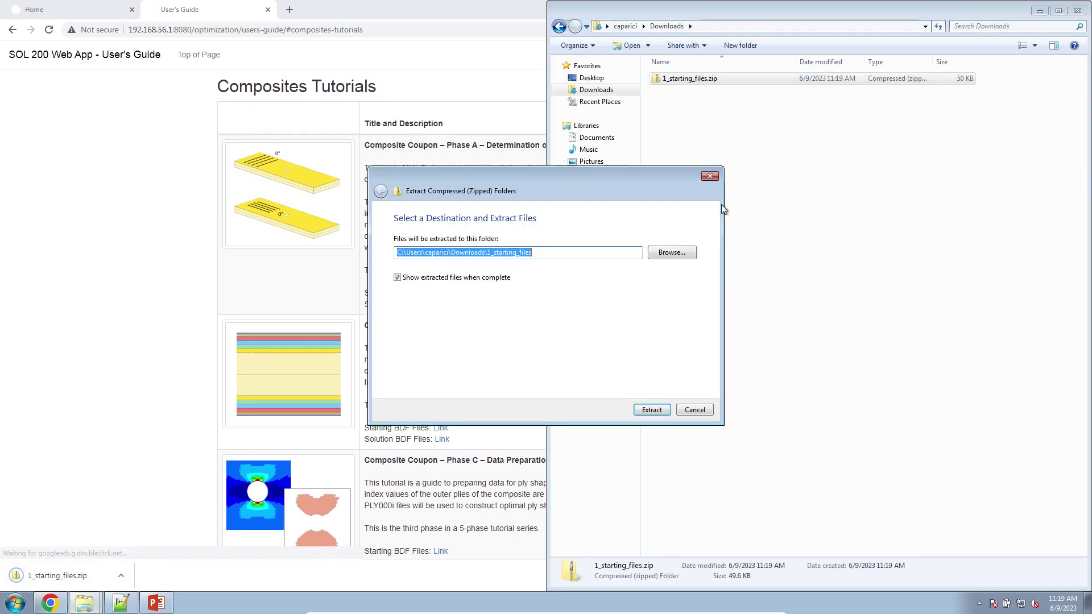
left_click(663, 408)
Open model_coupon_suboptimal_0_direction.bdf in Notepad++ and examine its solution sequence, load case subcases and material definitions.
left_click(555, 215)
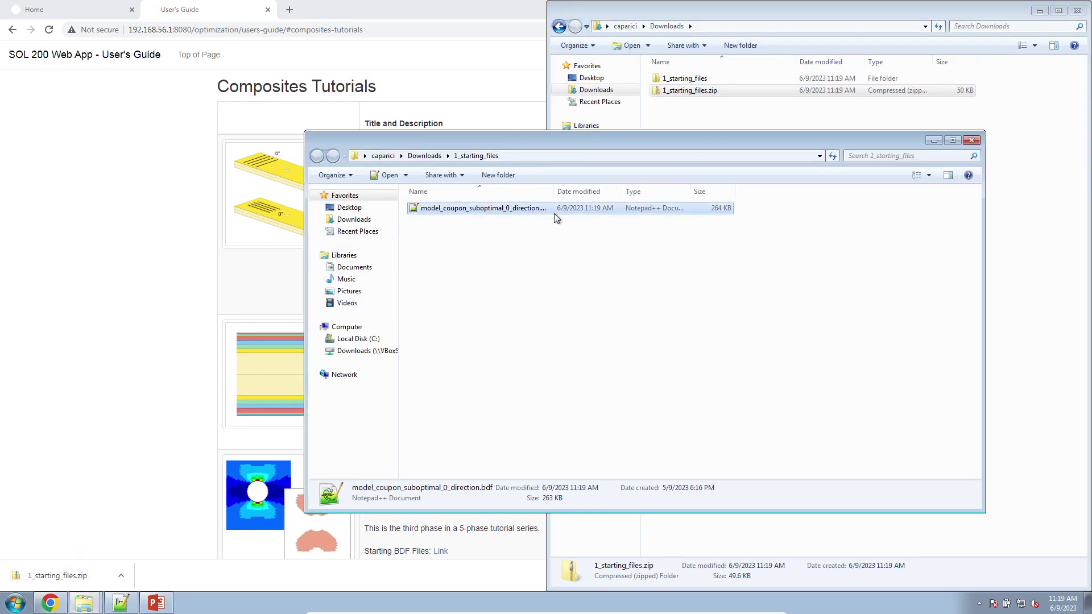
double_click(555, 215)
left_click(580, 312)
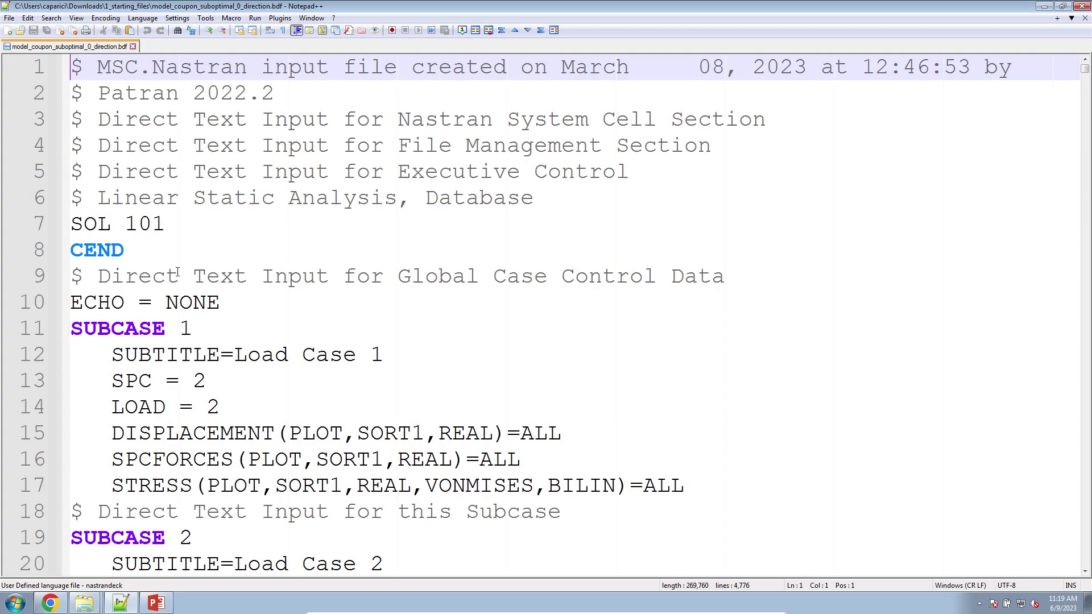
triple_click(112, 222)
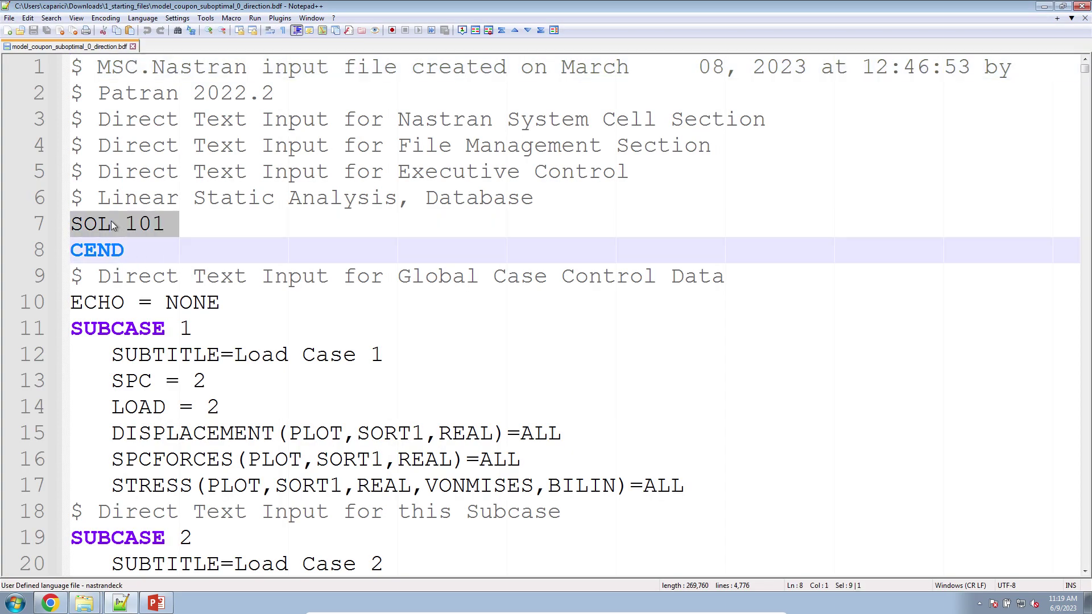
scroll(111, 221, "down", 1)
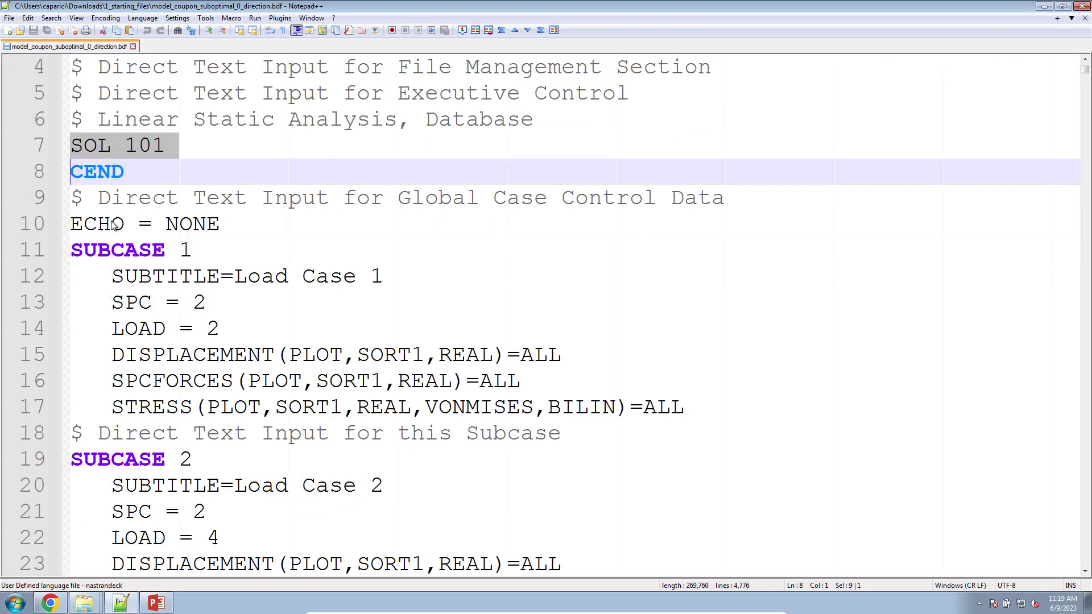
left_click_drag(114, 223, 343, 461)
scroll(114, 275, "down", 2)
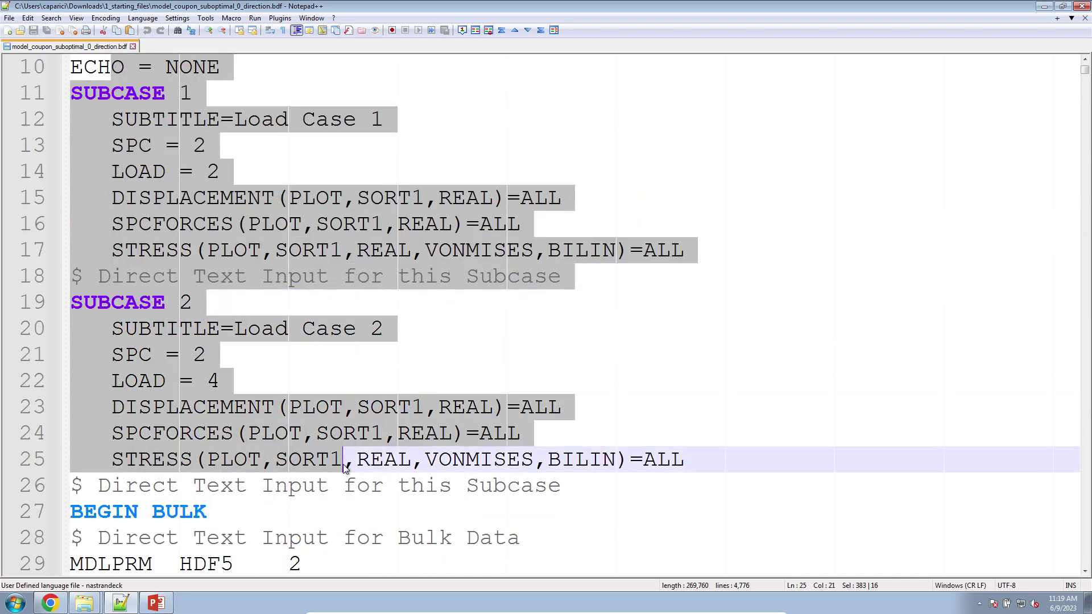
scroll(340, 455, "down", 5)
scroll(341, 455, "down", 2)
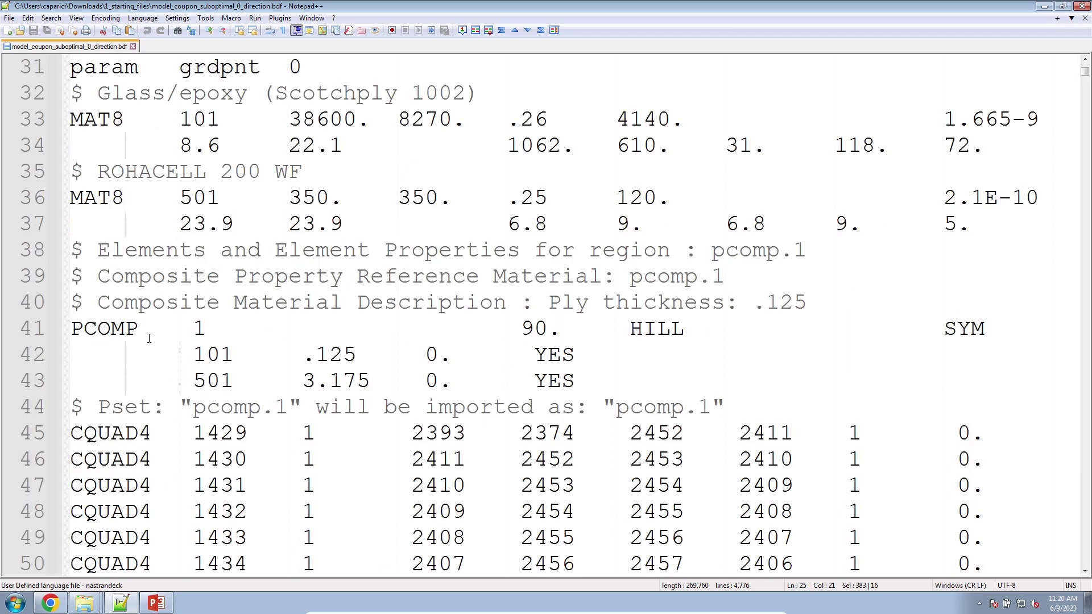
Examine the PCOMP layers with their ply angles and the coordinate system column of the CQUAD4 elements.
left_click_drag(149, 339, 619, 406)
left_click(603, 384)
left_click(432, 355)
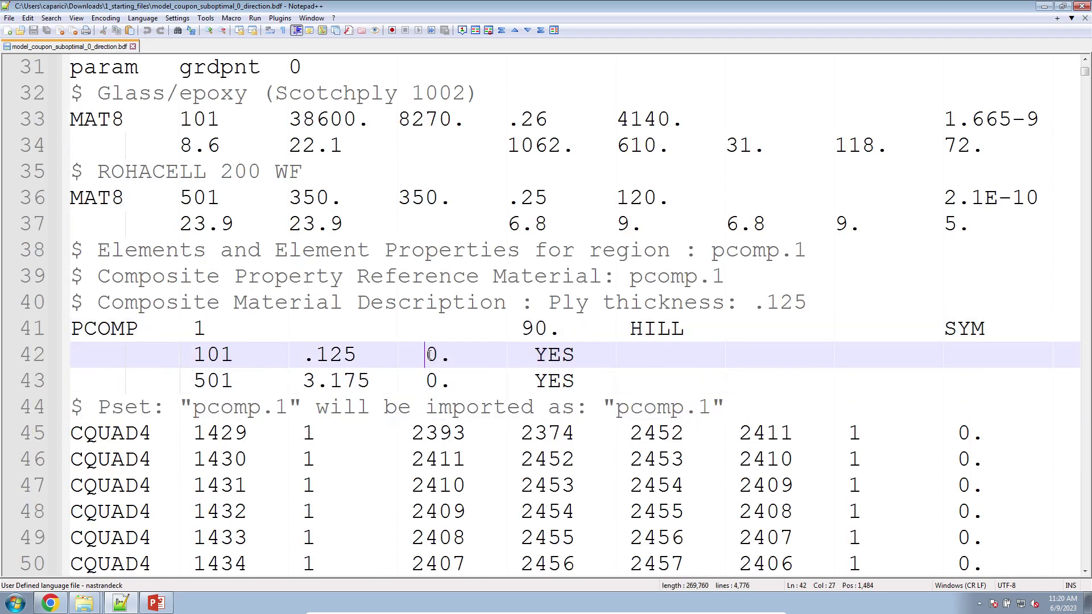
left_click_drag(416, 353, 448, 357)
triple_click(448, 356)
scroll(353, 325, "down", 3)
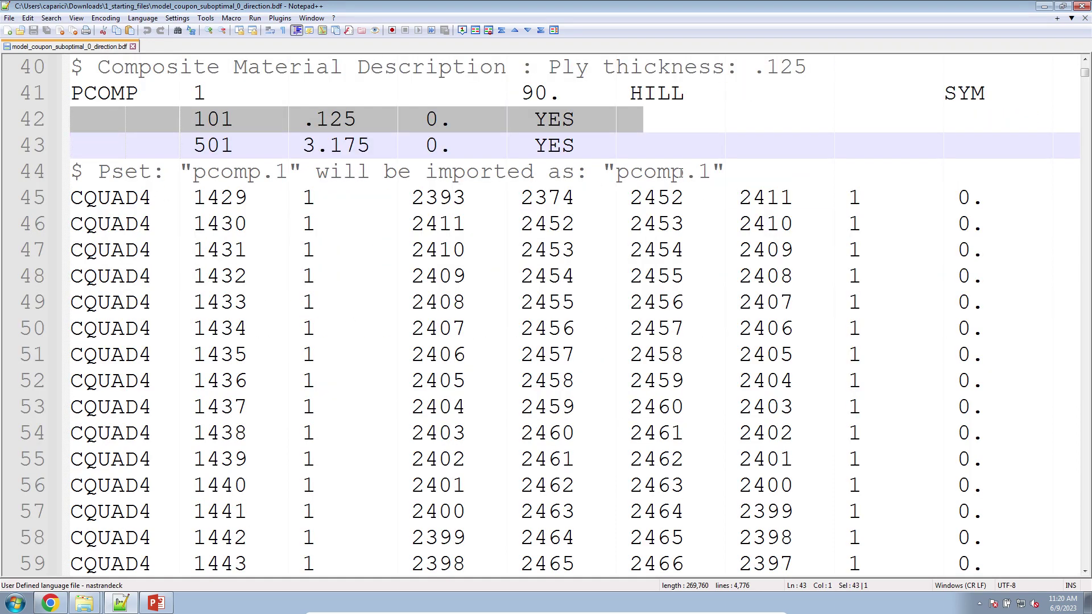
left_click_drag(855, 196, 861, 385, "alt")
scroll(861, 404, "down", 20, "alt")
scroll(860, 383, "down", 3)
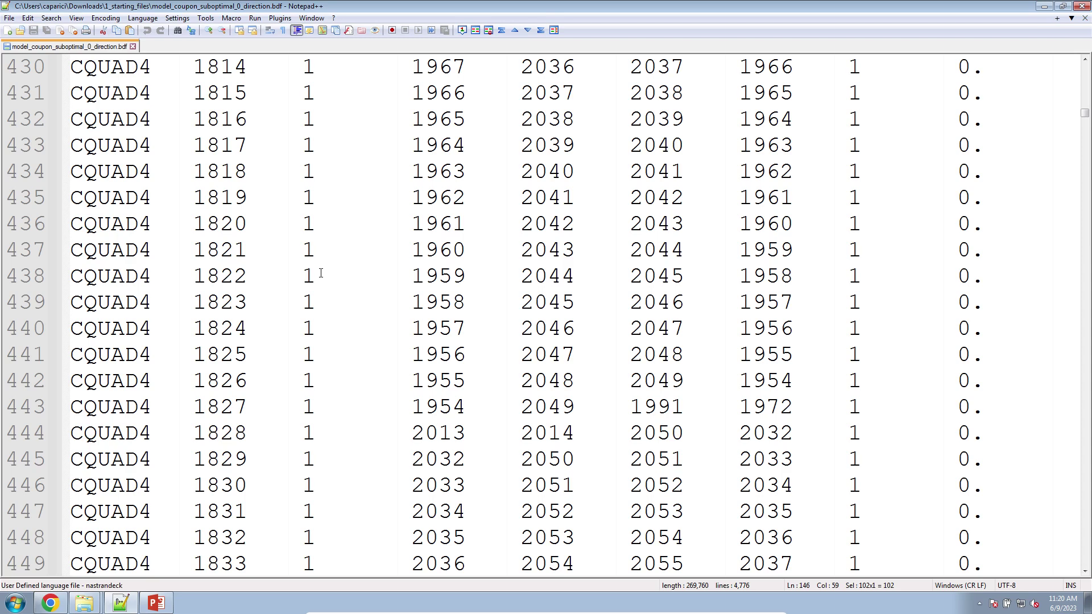
Switch back to Chrome and open the Optimization for SOL 200 web app from the home page.
left_click(51, 603)
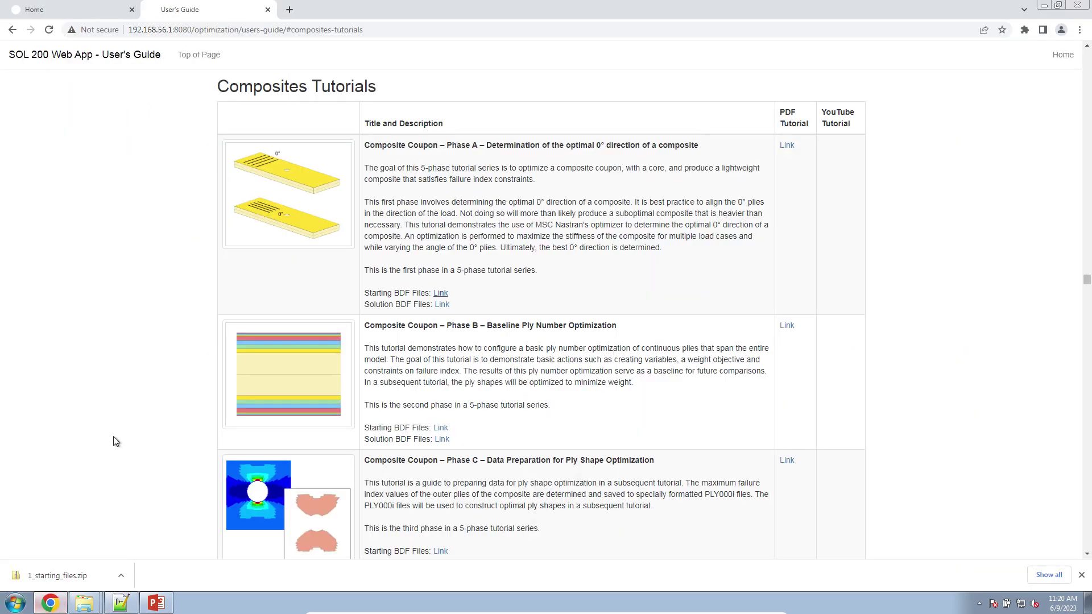
left_click(60, 14)
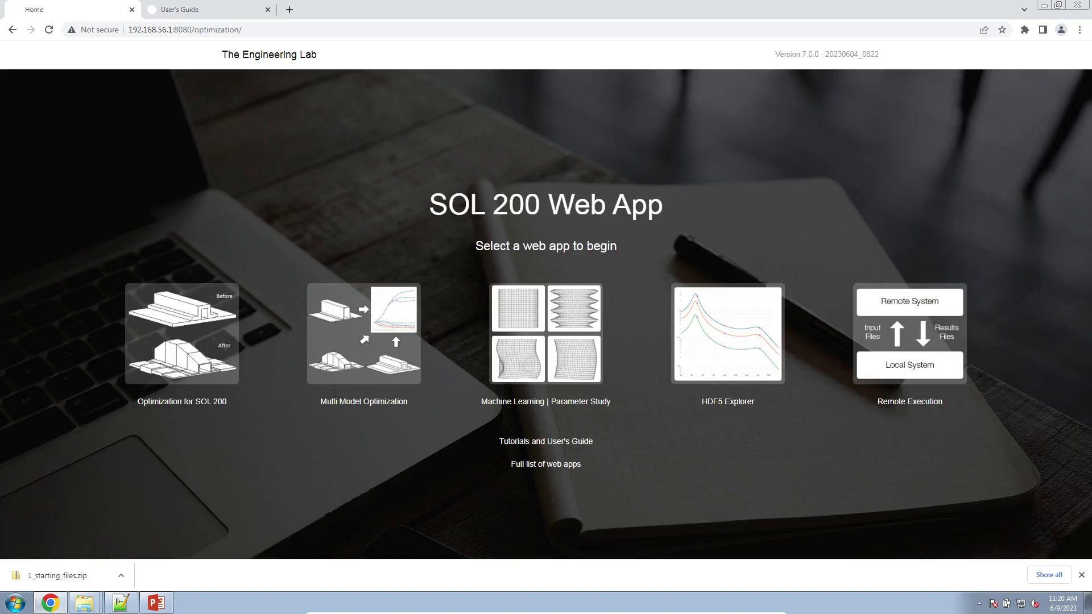
left_click(1082, 575)
left_click(168, 359)
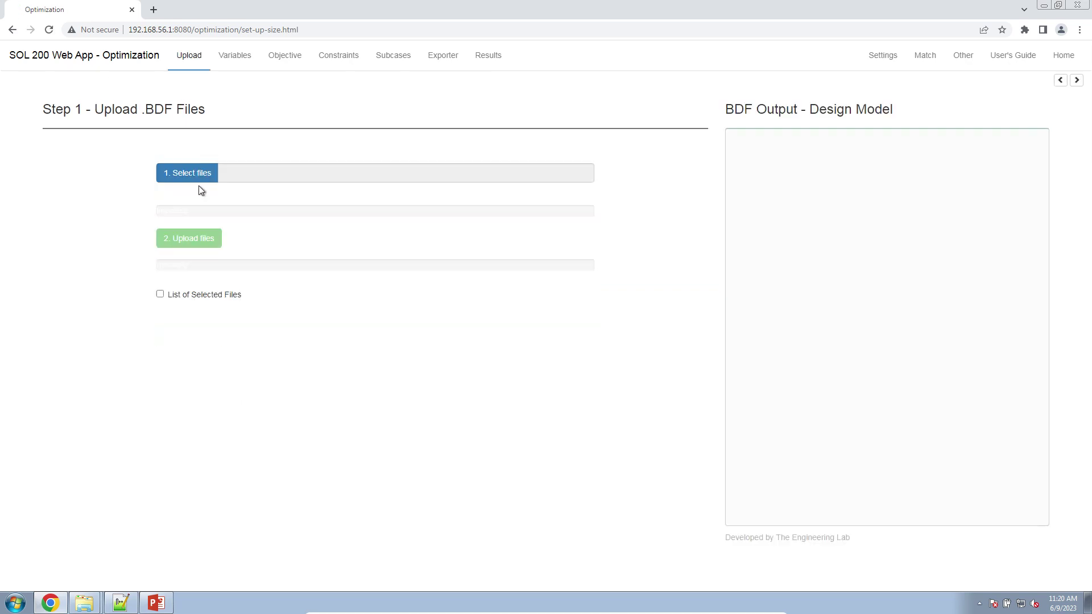
Select model_coupon_suboptimal_0_direction.bdf and upload it to the optimization web app.
left_click(199, 175)
left_click(121, 81)
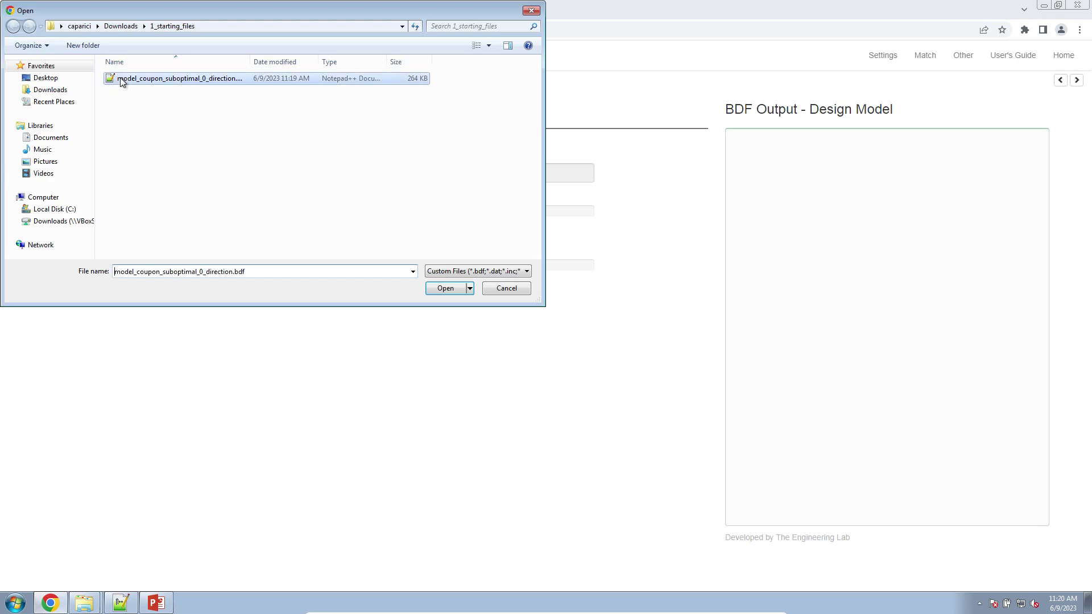
double_click(120, 80)
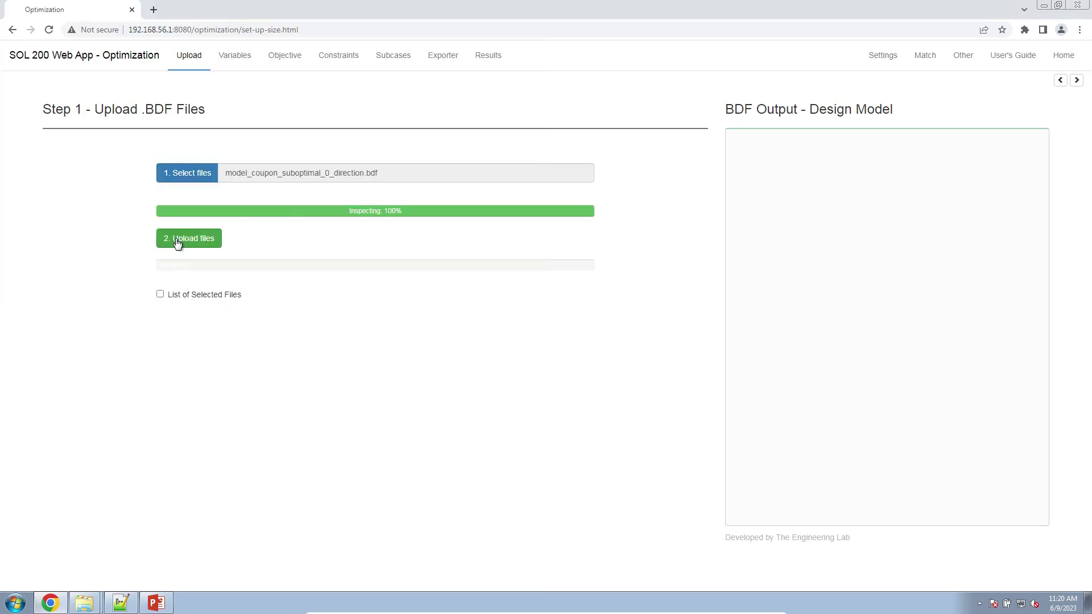
left_click(178, 240)
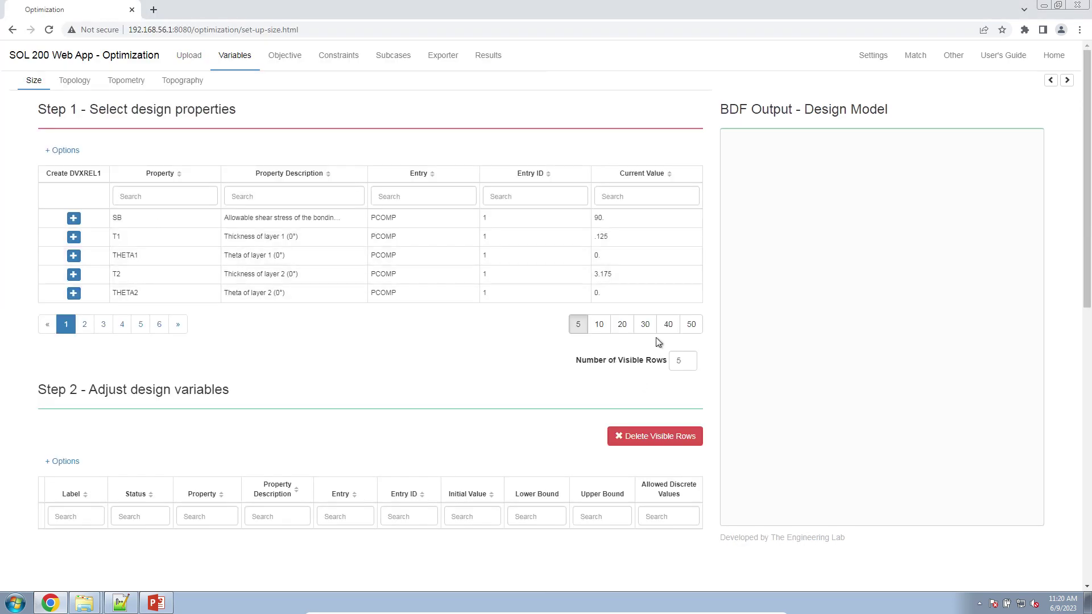
Show 40 rows of design properties and look through the available PCOMP and MAT8 properties.
left_click(668, 325)
scroll(290, 454, "down", 2)
scroll(289, 455, "down", 2)
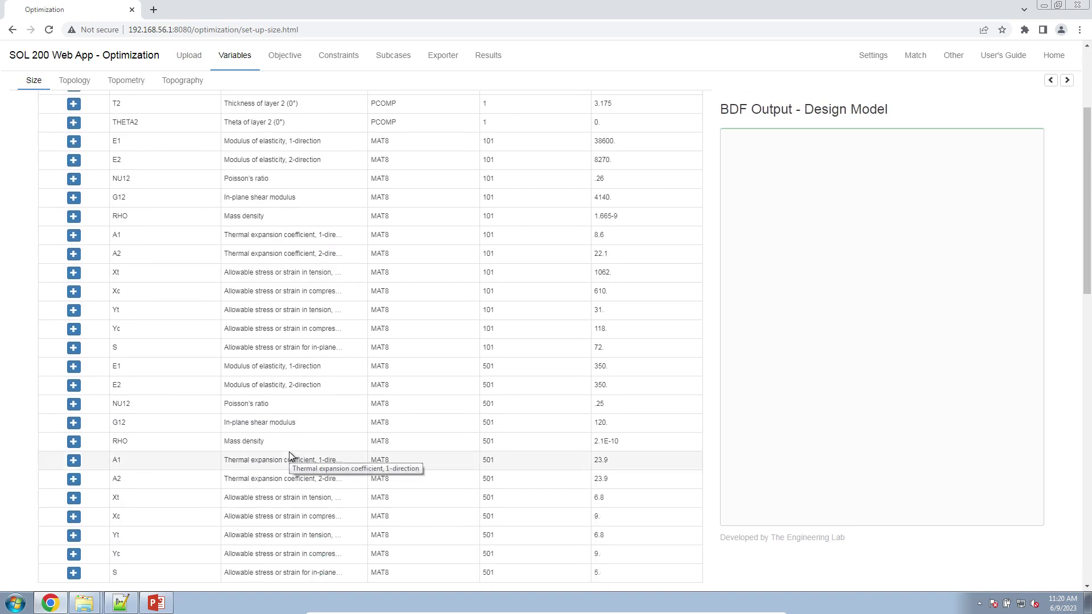
scroll(289, 451, "up", 1)
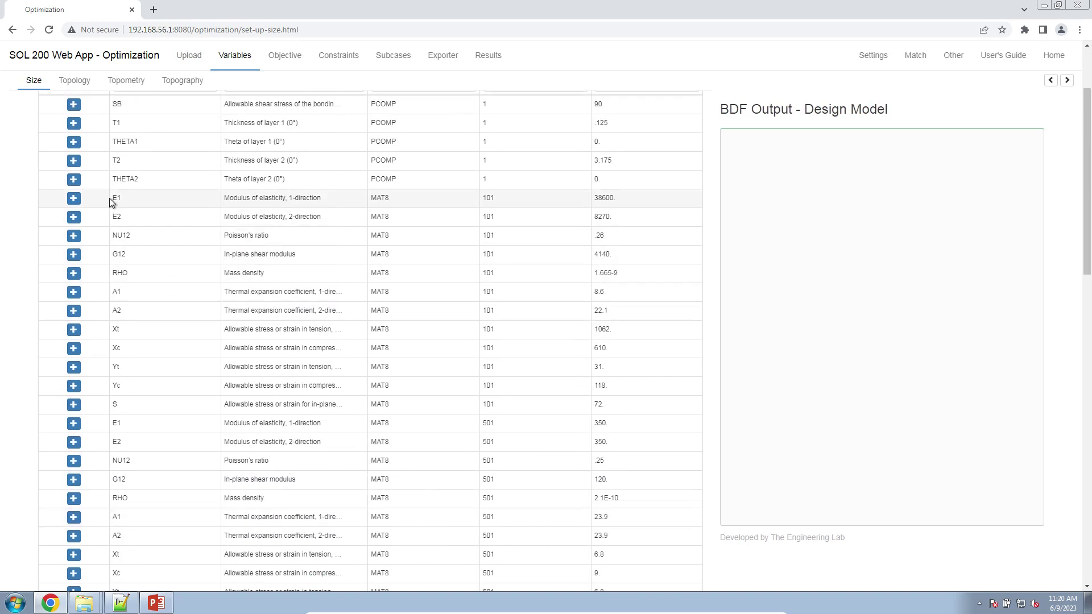
left_click_drag(110, 199, 156, 198)
left_click(106, 207)
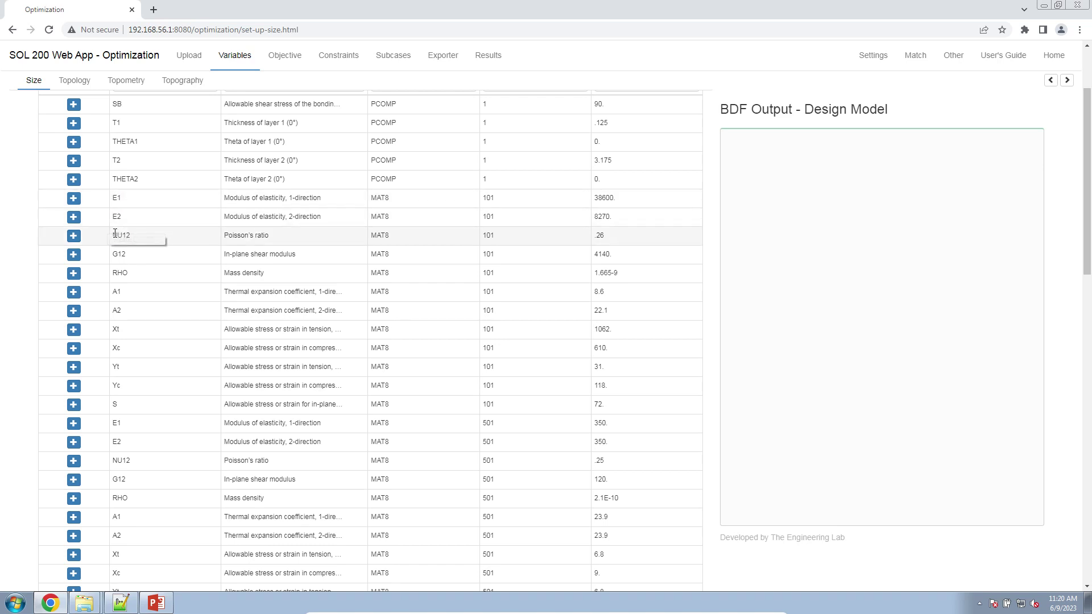
double_click(114, 234)
left_click(146, 414)
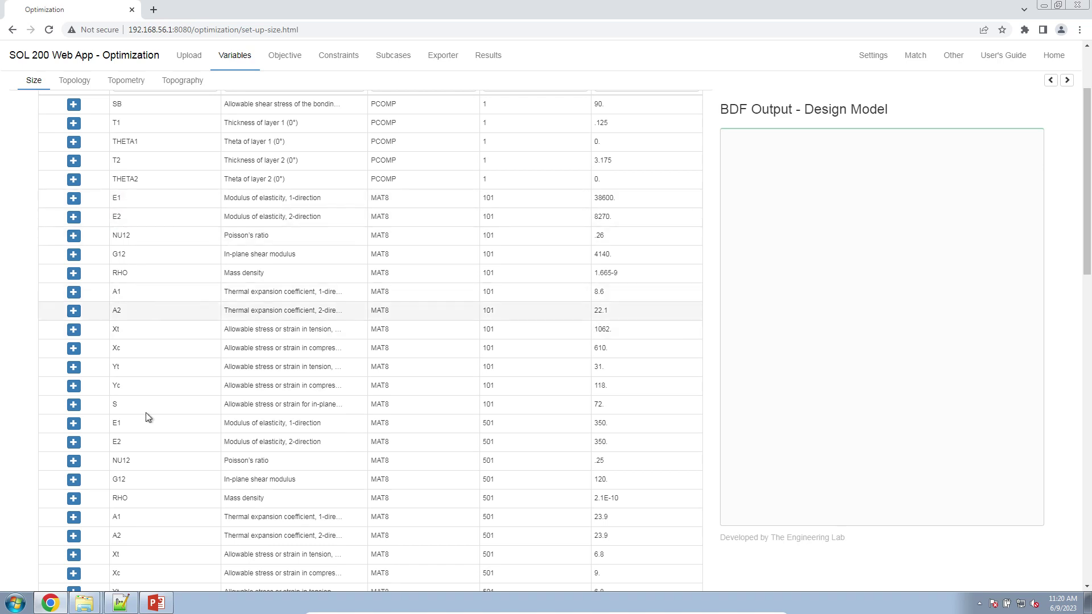
scroll(152, 439, "down", 5)
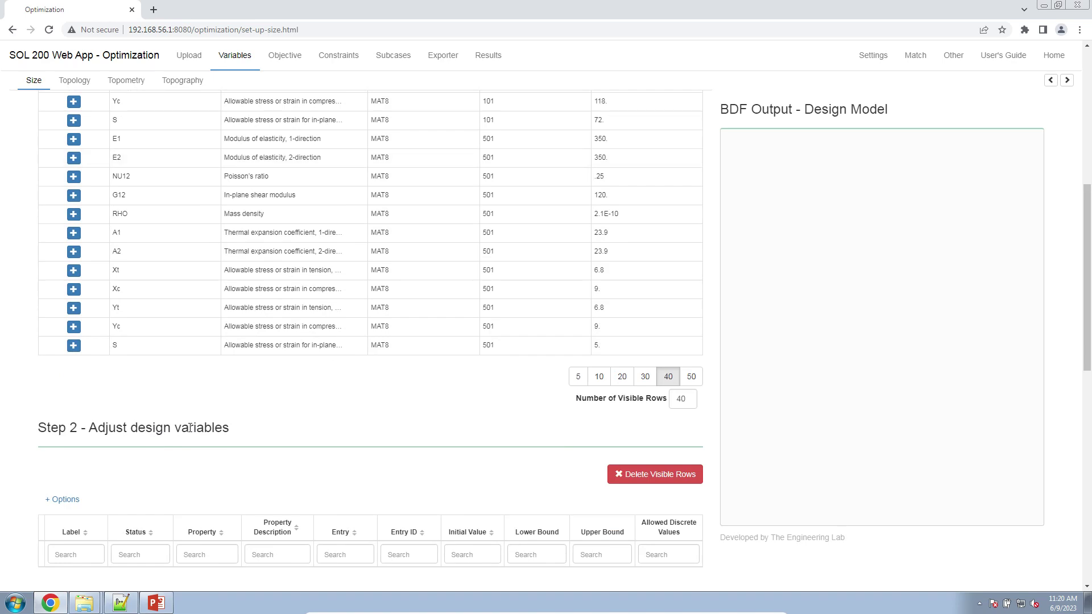
scroll(190, 428, "up", 7)
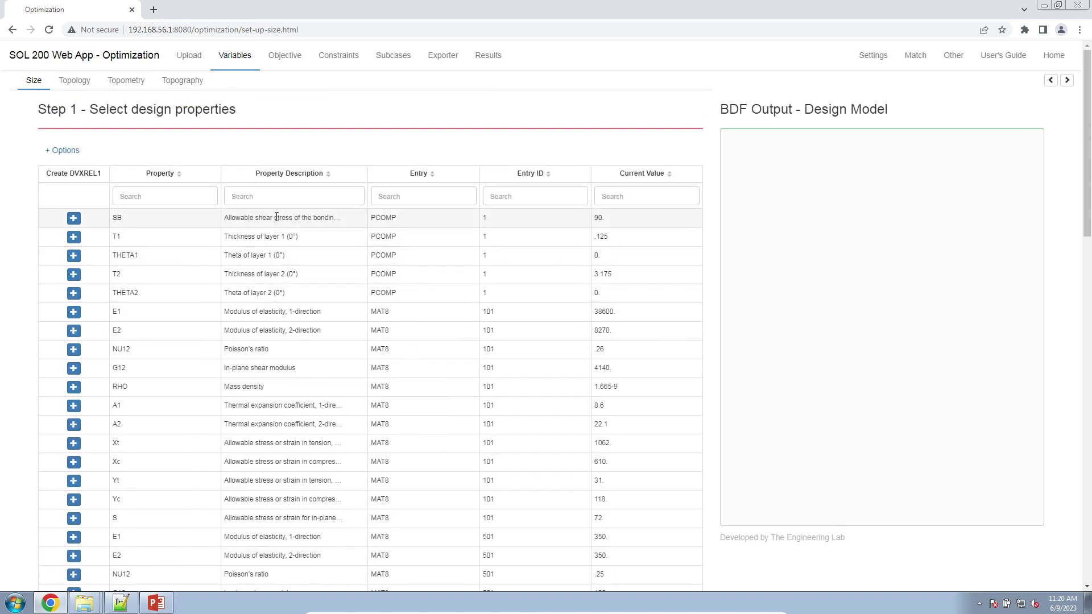
Filter the property descriptions by "theta" and create a design variable for THETA1 of layer 1.
left_click(280, 195)
type("thea")
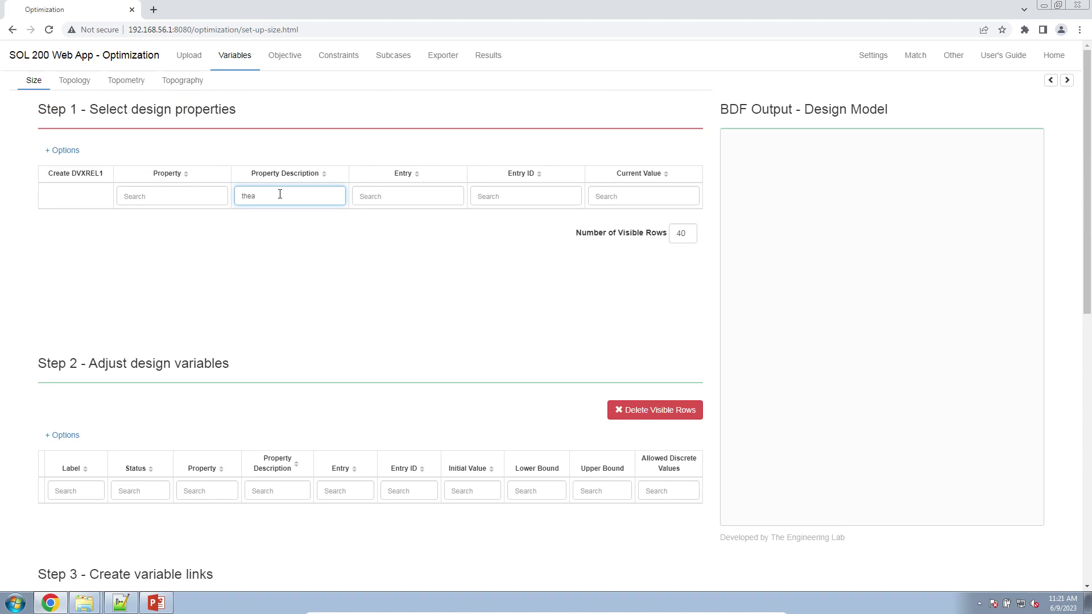
key("BackSpace")
type("ta")
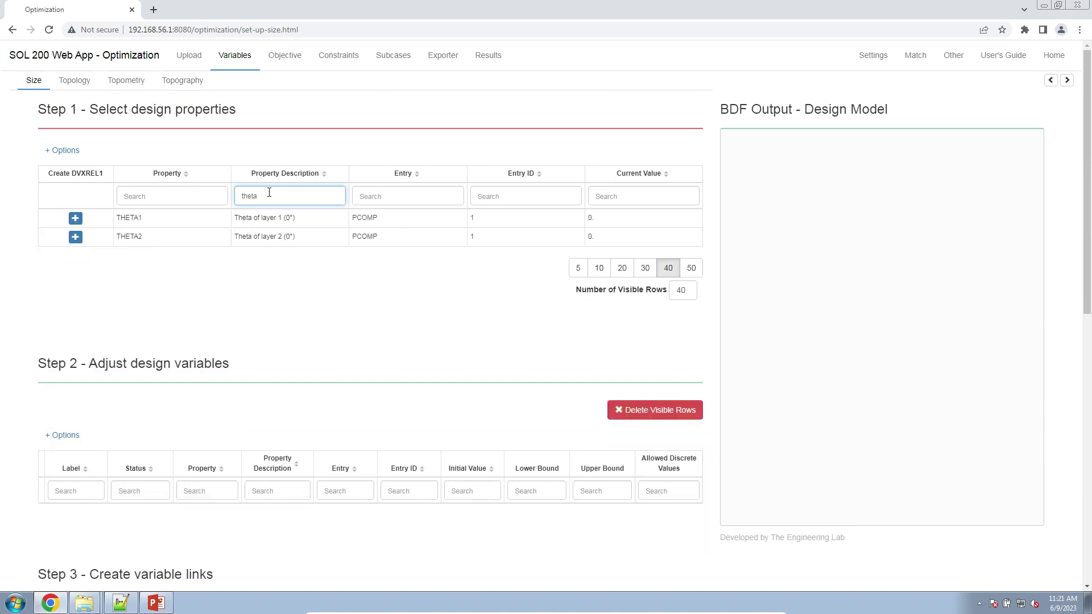
left_click(88, 220)
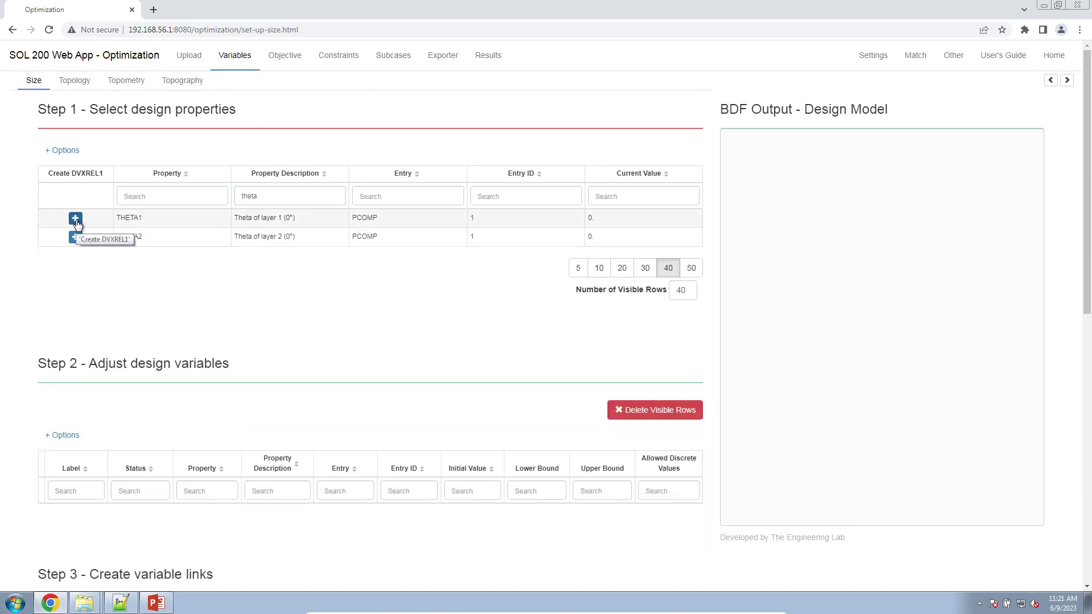
left_click(76, 220)
Set design variable x1's initial value to 270, its lower bound to 270 and its upper bound to 450.
scroll(256, 359, "down", 2)
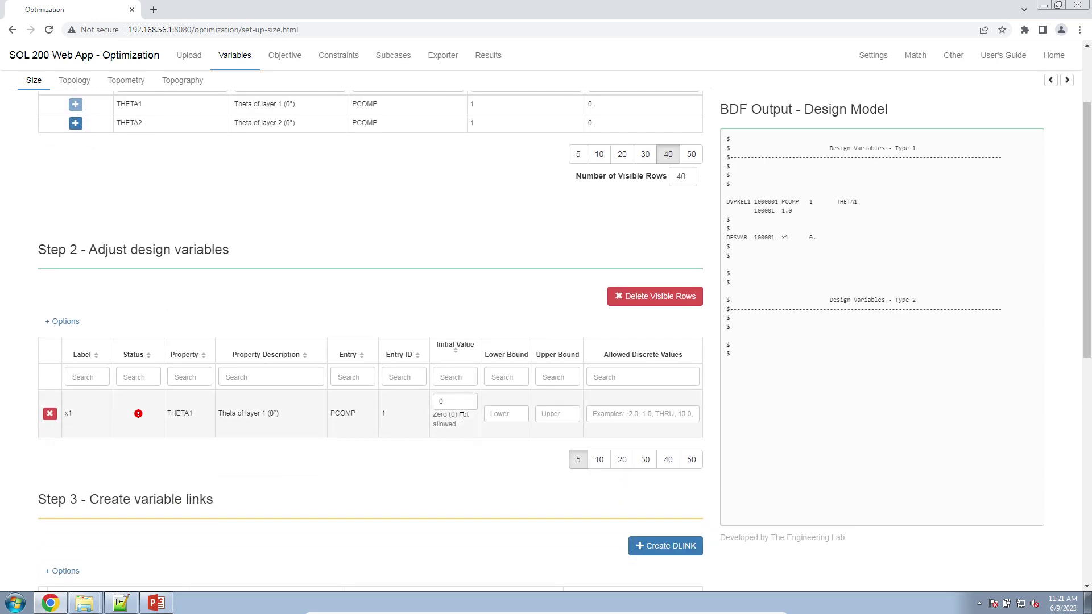
left_click_drag(464, 404, 433, 405)
type("27")
key("Tab")
type("270")
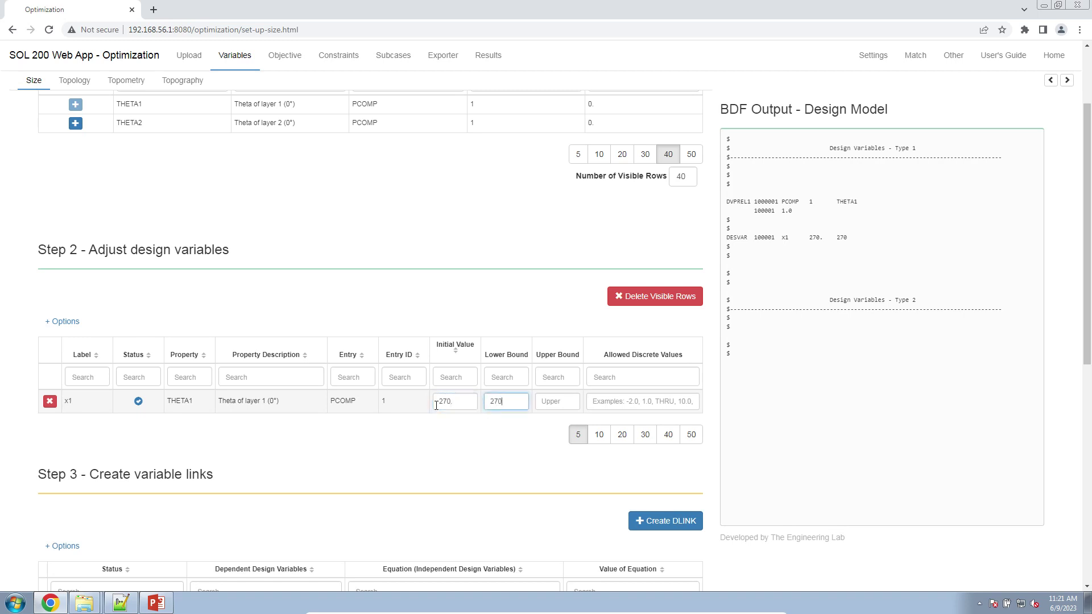
key("Tab")
type("36")
key("BackSpace")
key("BackSpace")
type("450.")
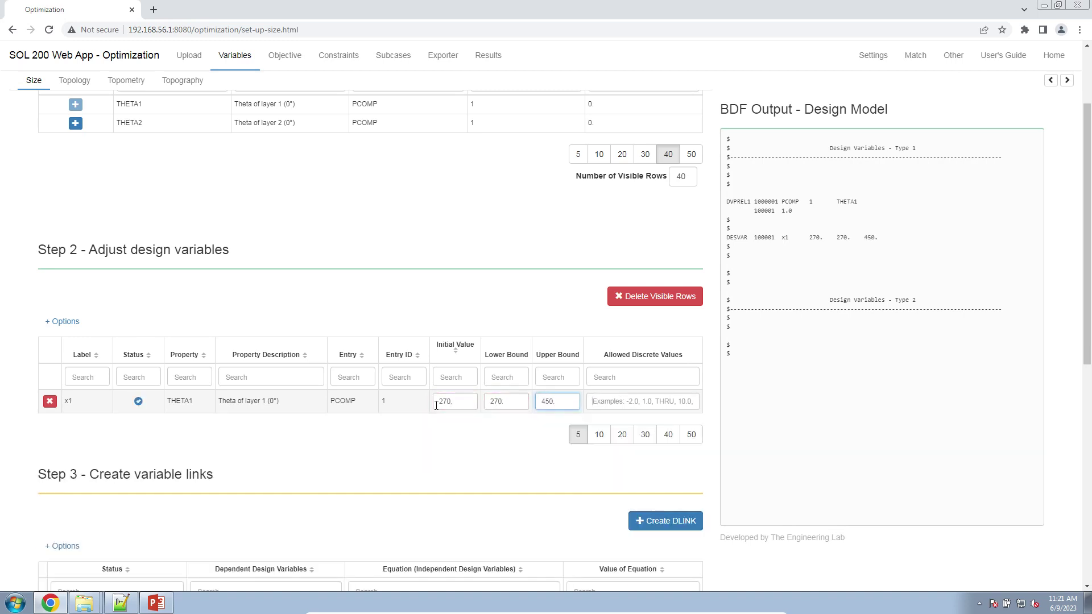
key("Tab")
Change the initial value of design variable x1 to 360.
left_click(463, 406)
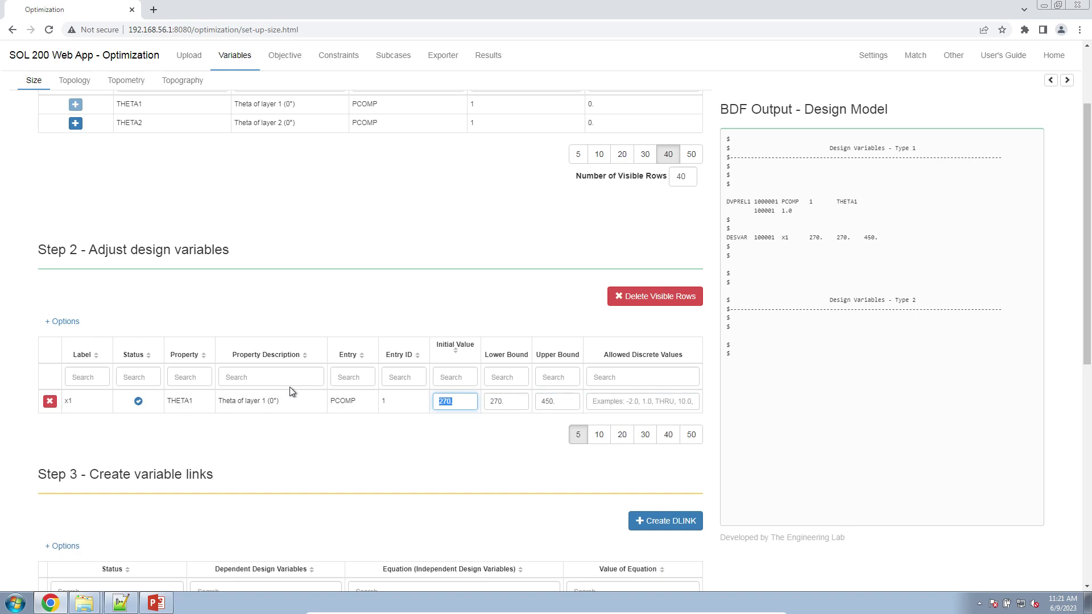
type("360")
left_click(404, 433)
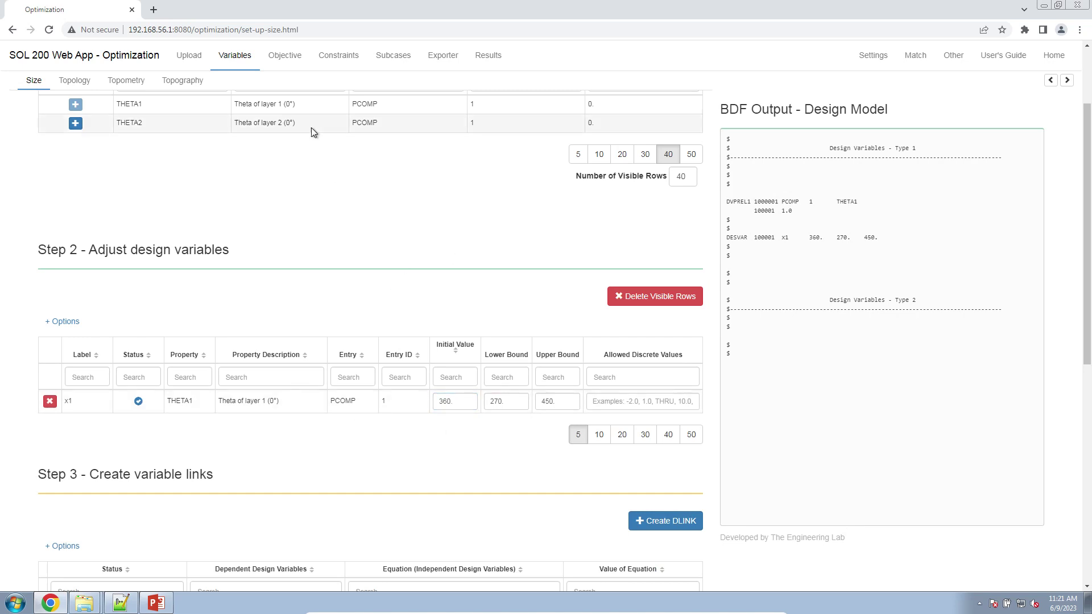
Define the equation objective R0 as max(a1, a2), leaving it set to minimize.
left_click(280, 63)
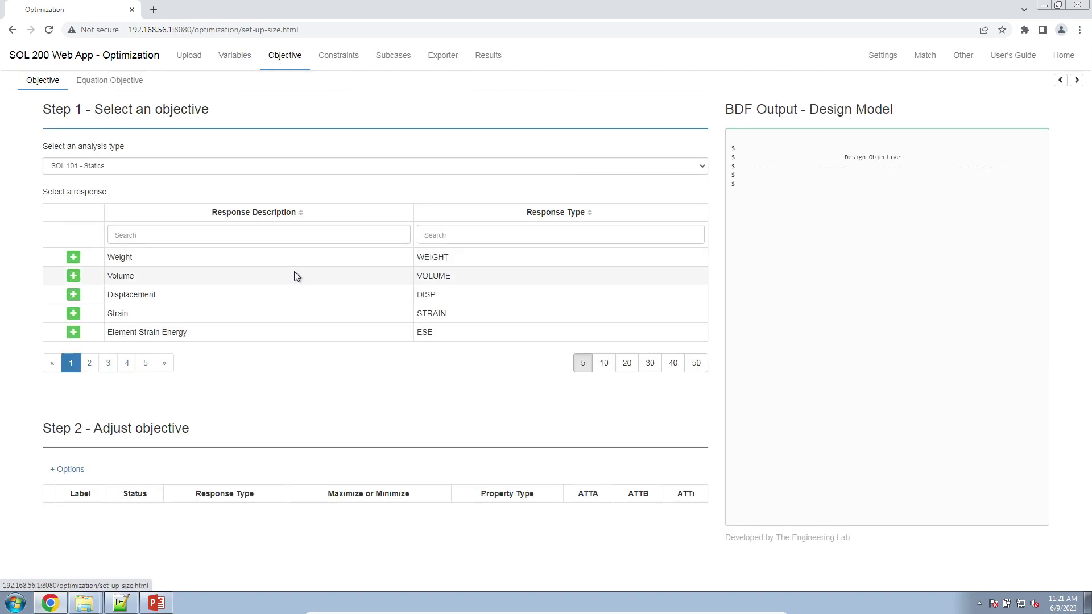
left_click(101, 84)
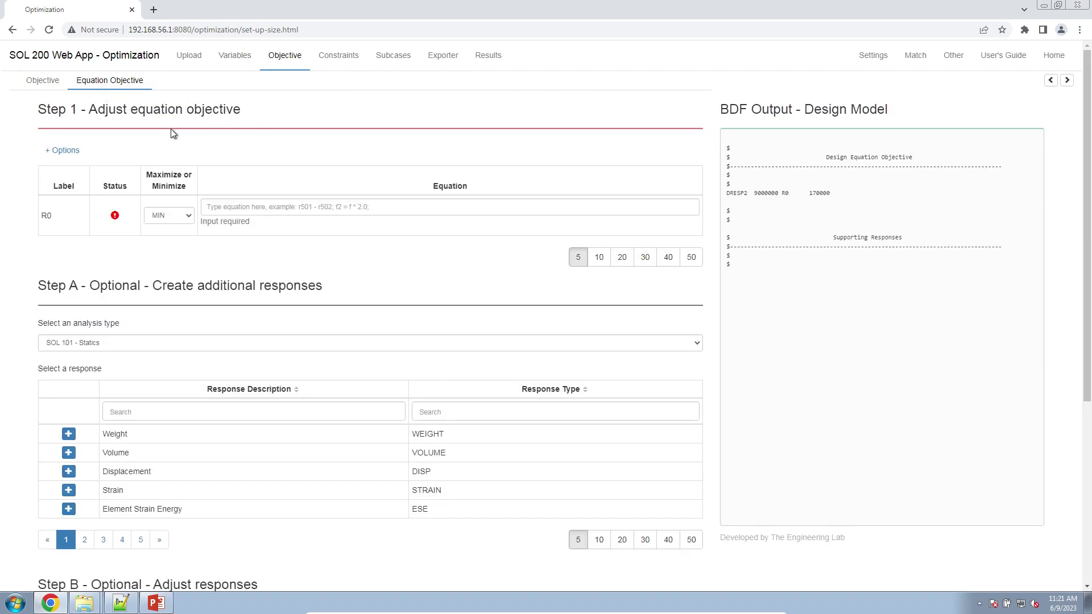
left_click(223, 205)
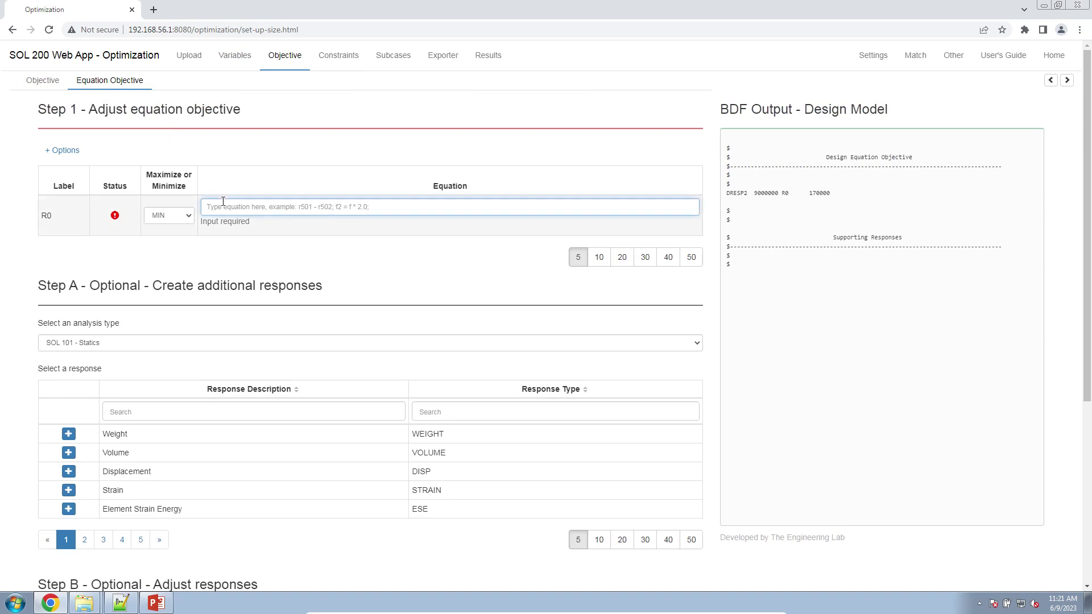
type("max(")
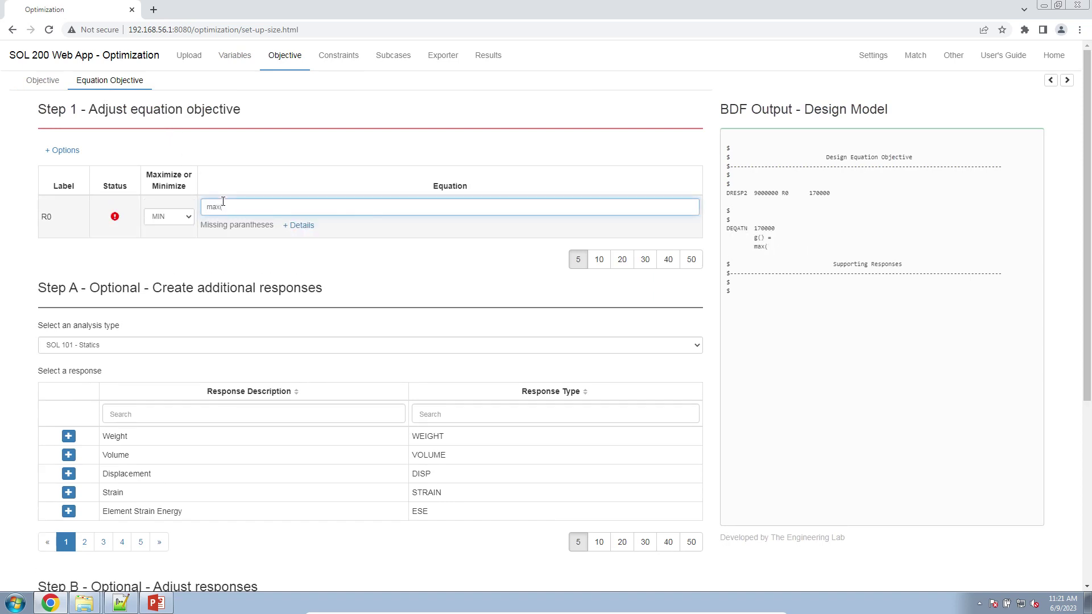
type("a1, a2)")
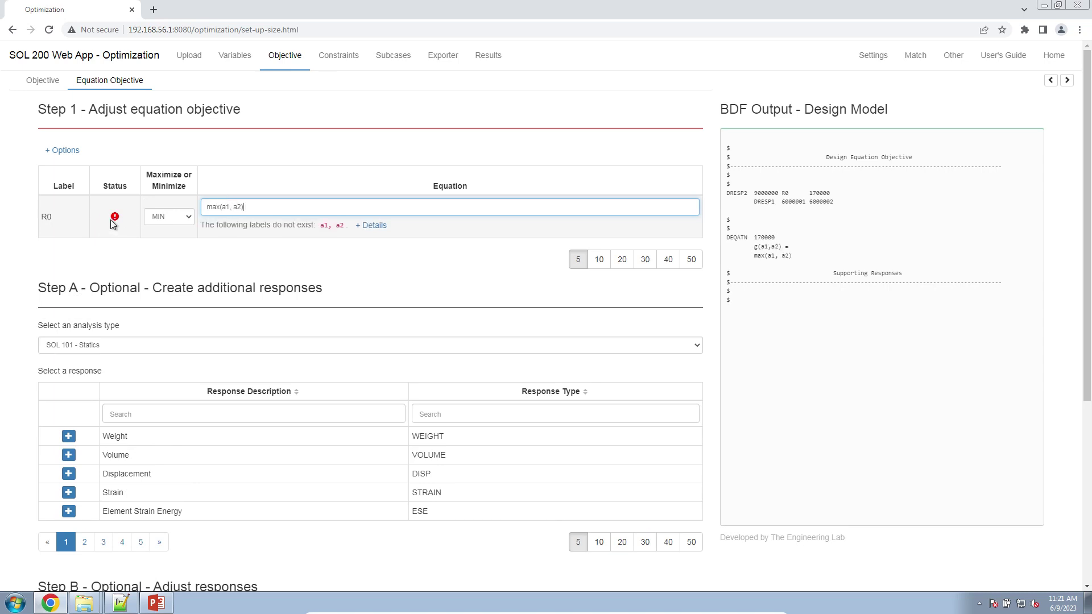
left_click(333, 269)
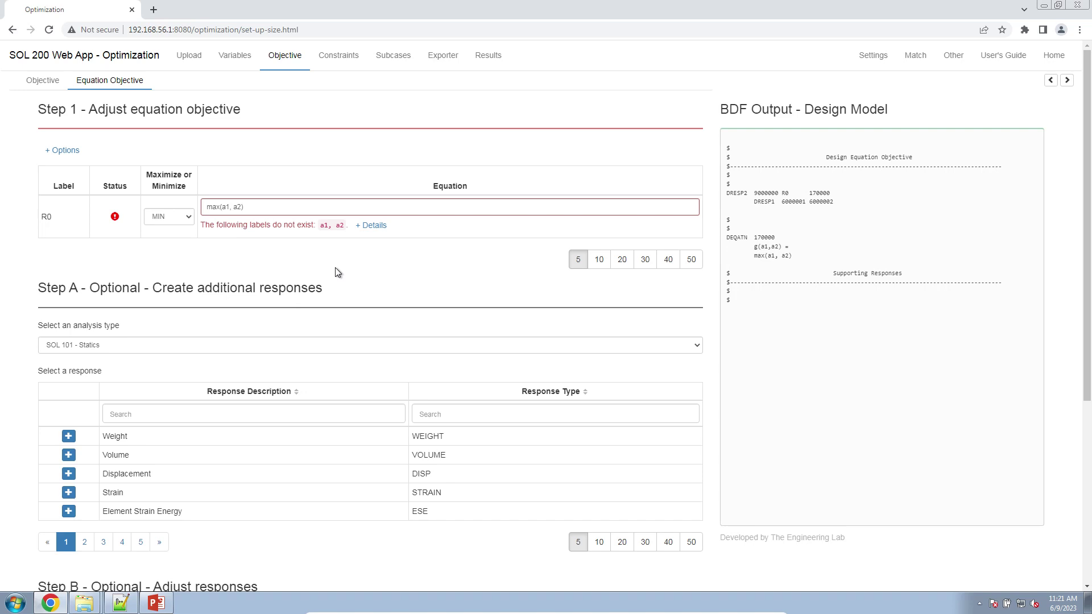
Filter the response types by "comp" and create two compliance responses, a1 and a2, for the objective equation.
double_click(300, 227)
triple_click(300, 226)
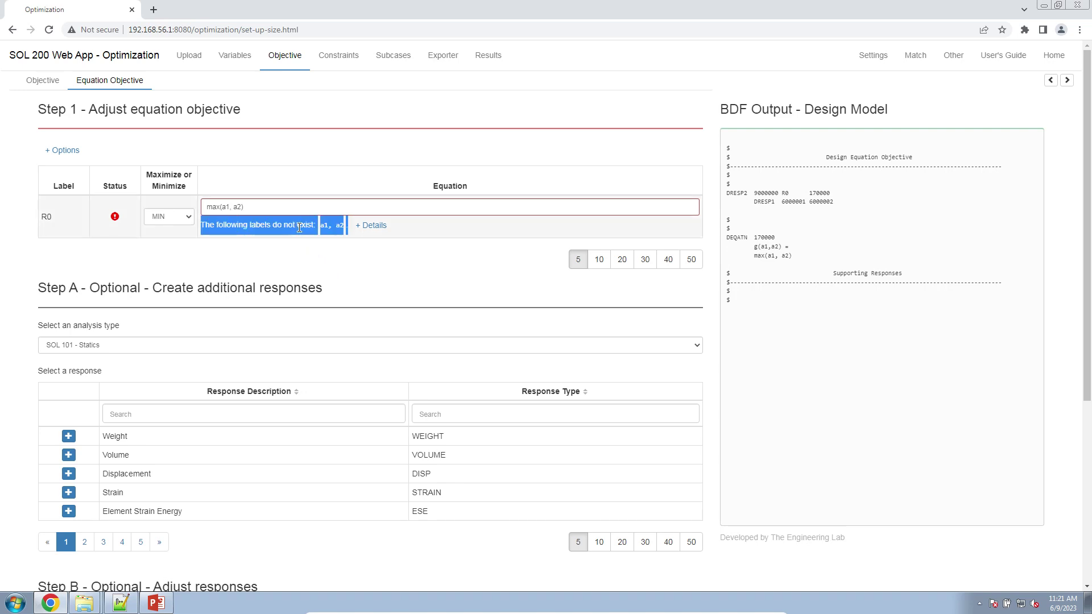
left_click(318, 228)
left_click_drag(329, 227, 347, 228)
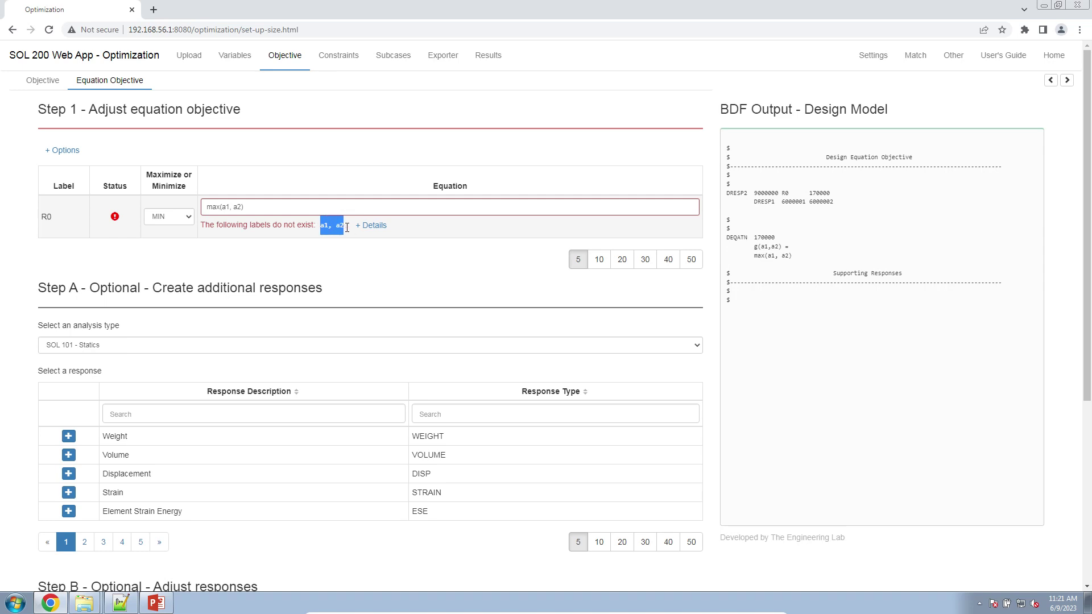
scroll(316, 258, "down", 4)
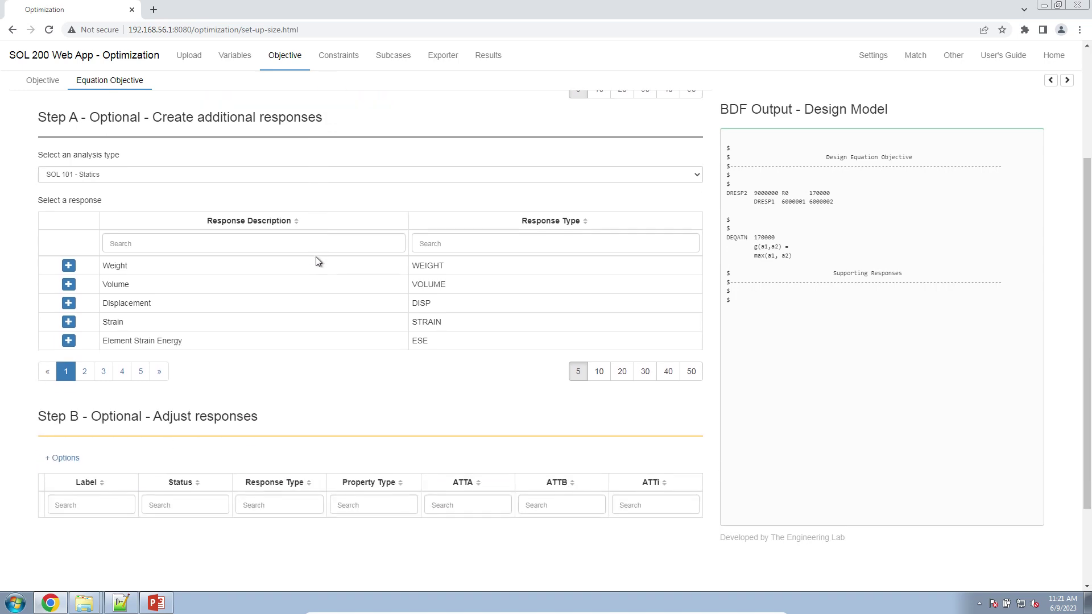
left_click(475, 188)
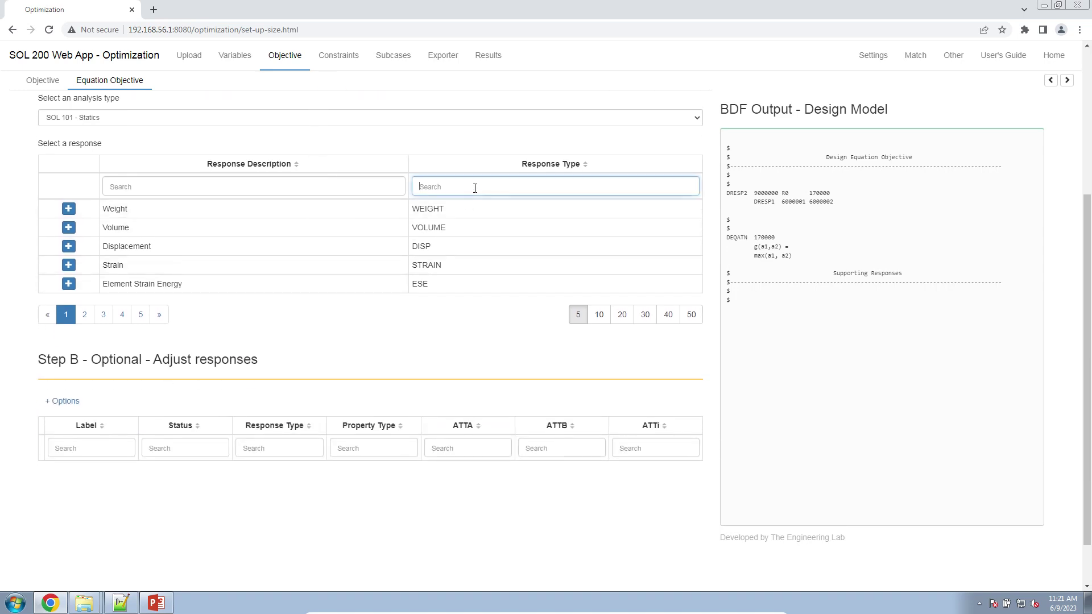
type("comp")
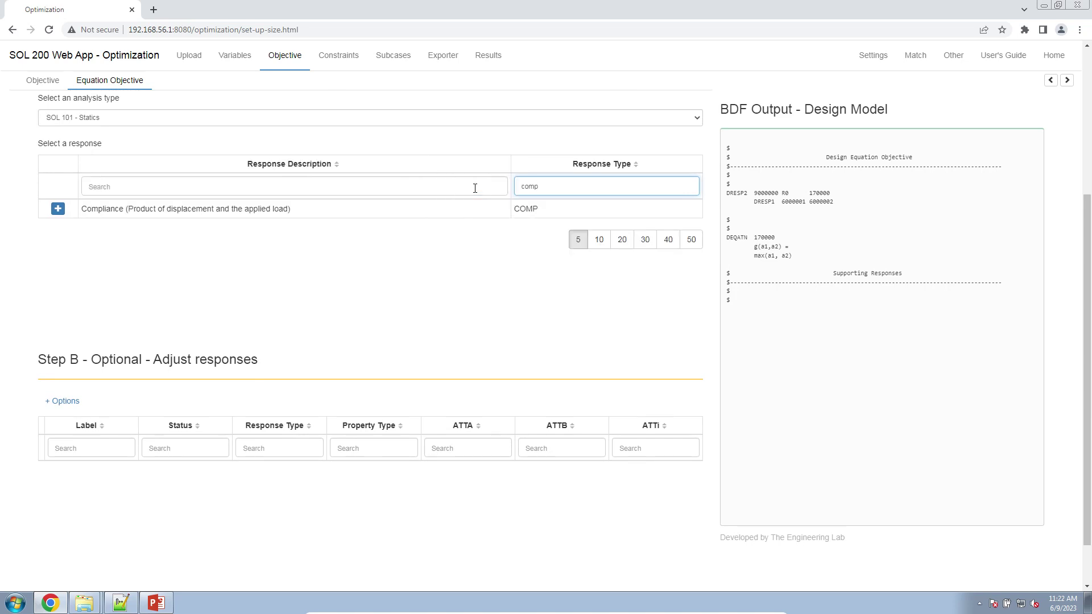
left_click(57, 209)
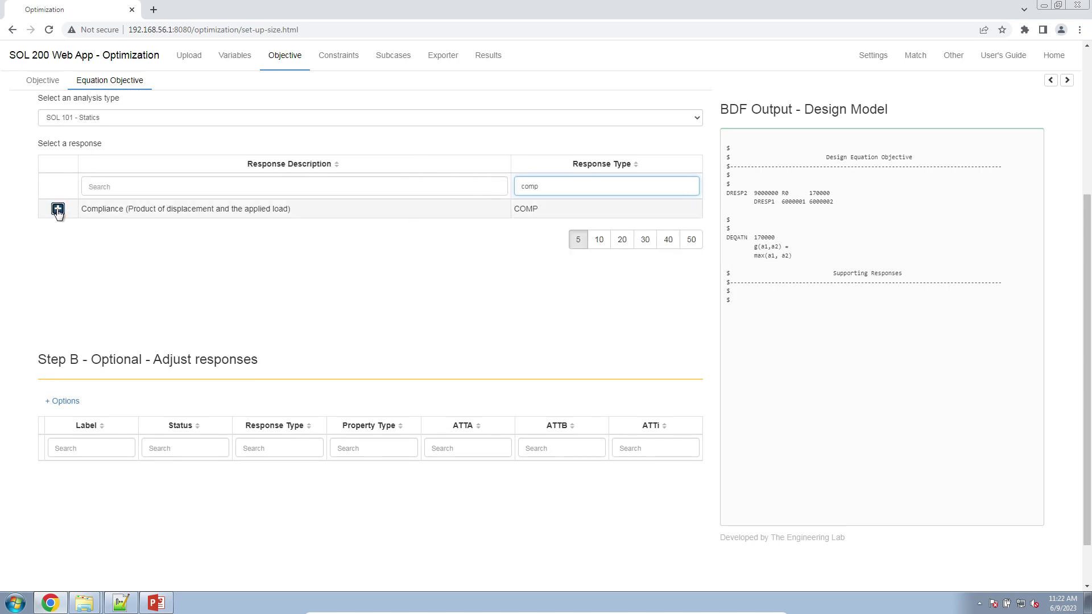
left_click(64, 487)
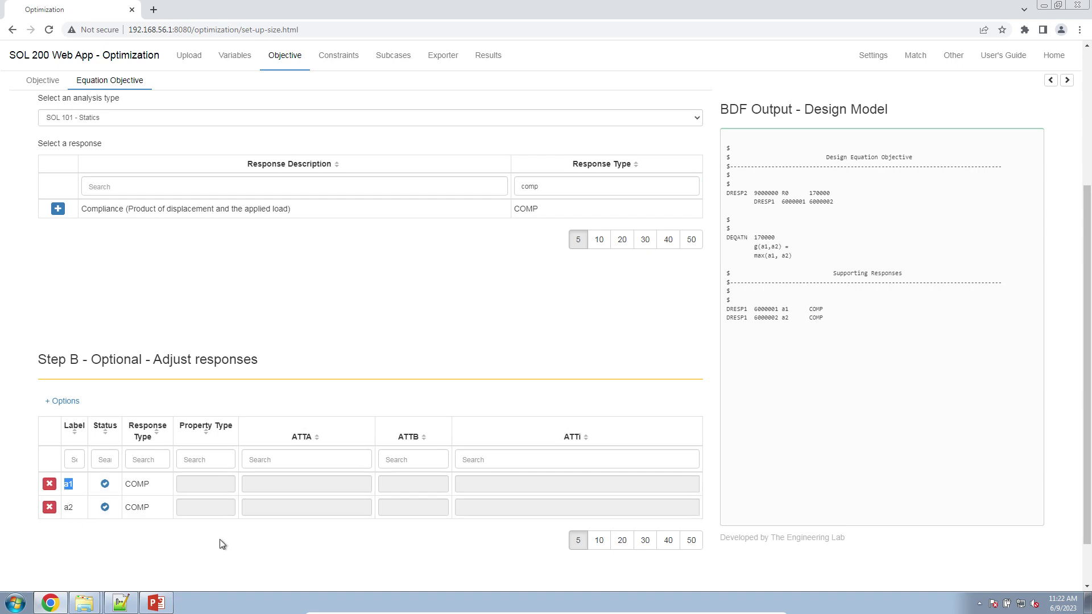
Check the objective equation and its BDF output, then follow the exporter's error report to the flagged subcase table.
scroll(220, 542, "up", 3)
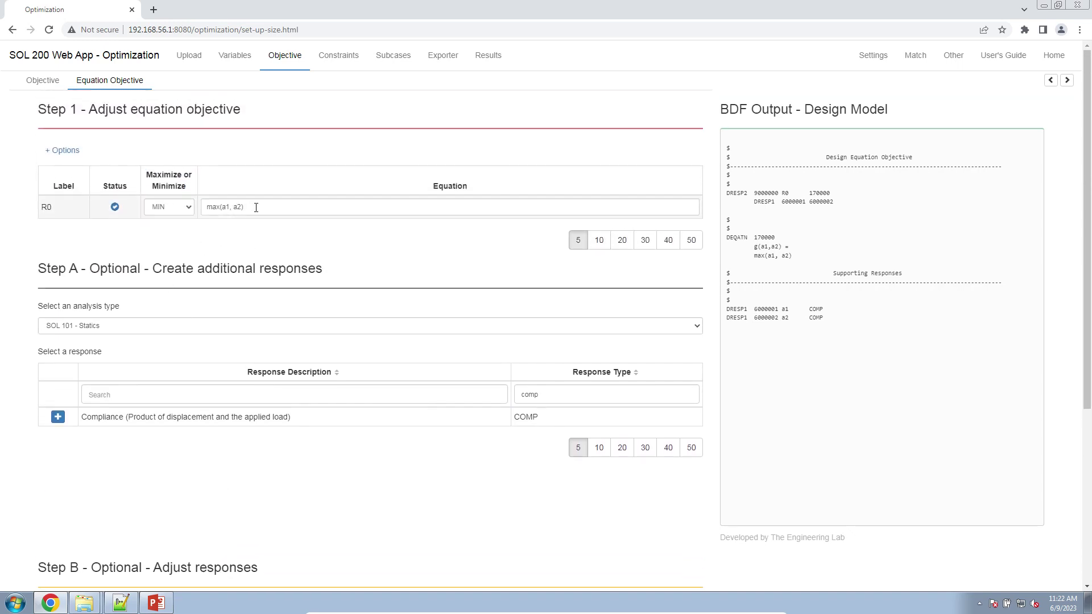
left_click_drag(248, 207, 196, 206)
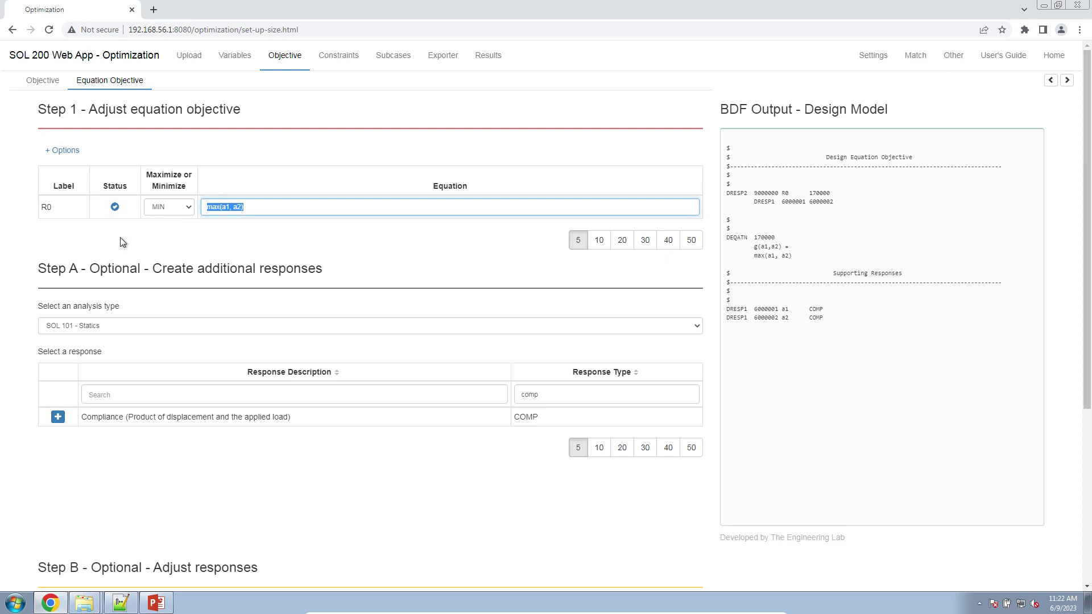
left_click_drag(728, 166, 809, 348)
left_click(810, 349)
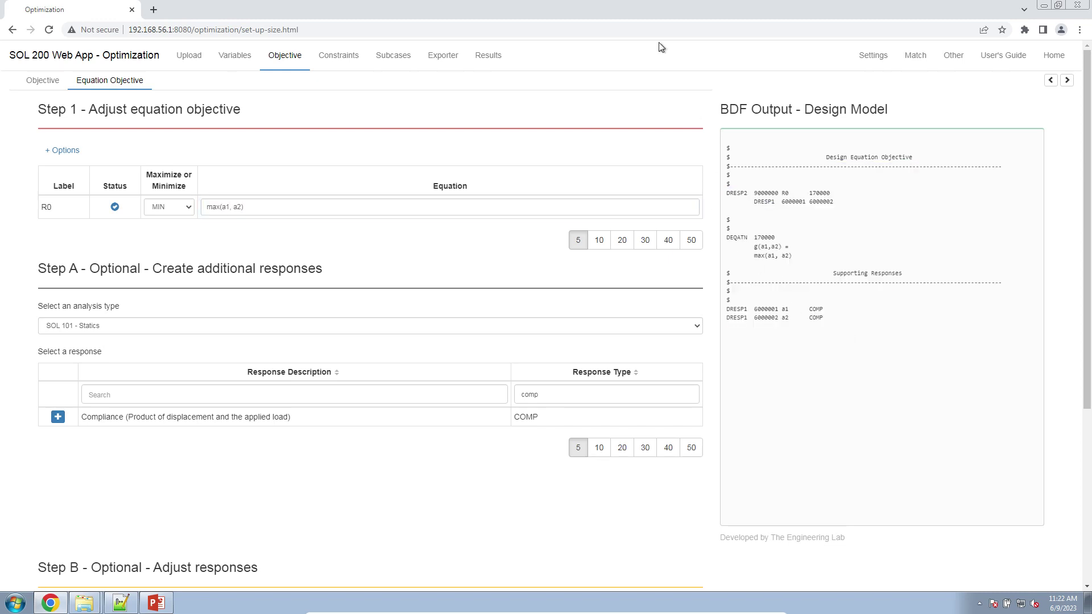
left_click(442, 64)
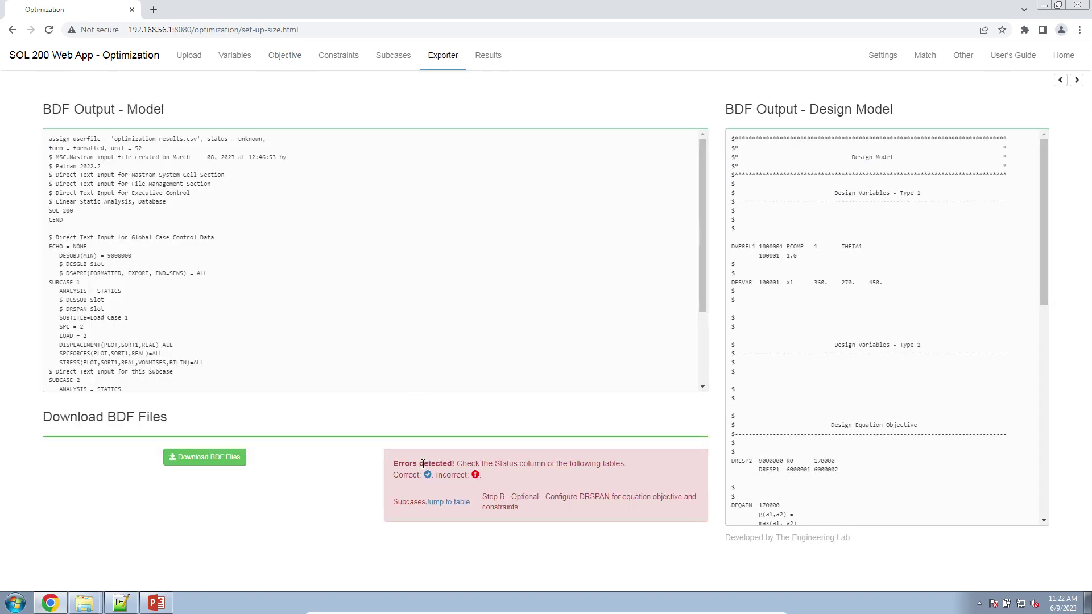
left_click(449, 503)
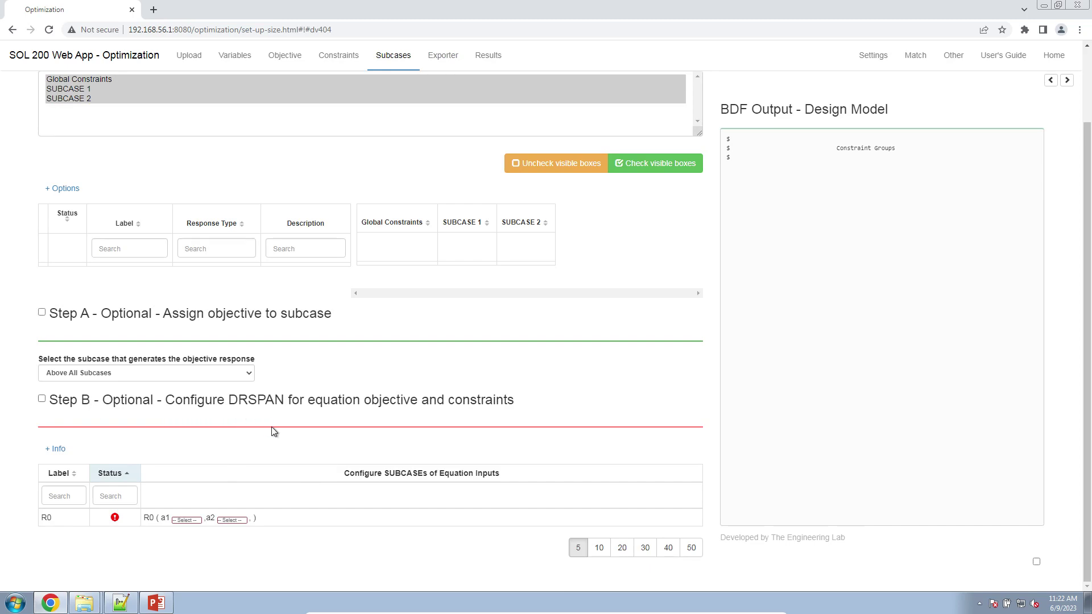
In the DRSPAN configuration of objective R0, assign a1 to SUBCASE 1 and a2 to SUBCASE 2.
scroll(273, 428, "up", 2, "ctrl")
scroll(468, 455, "up", 3, "ctrl")
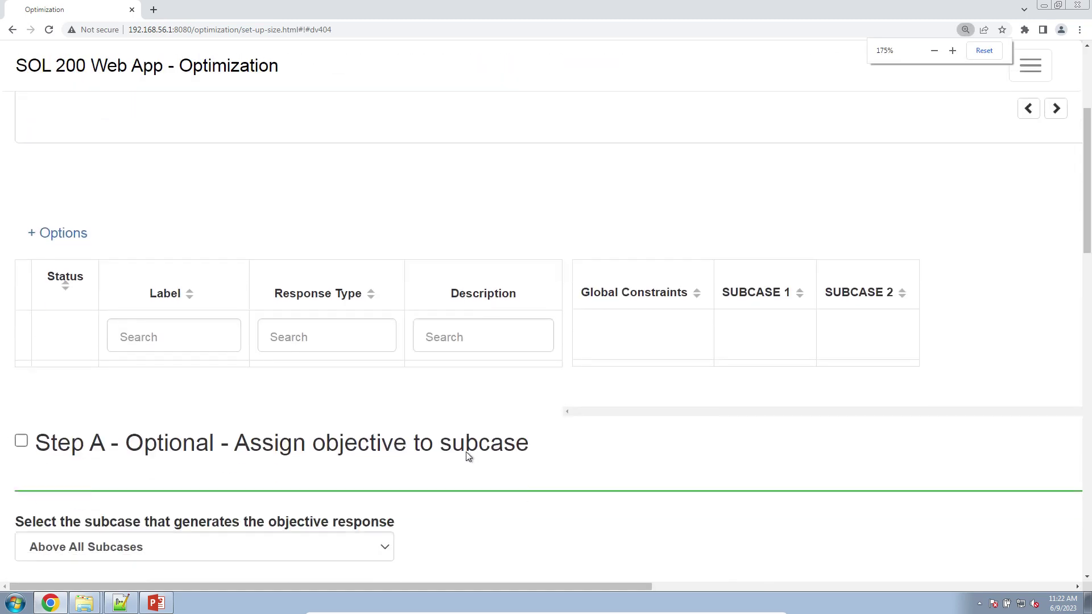
scroll(315, 449, "down", 1)
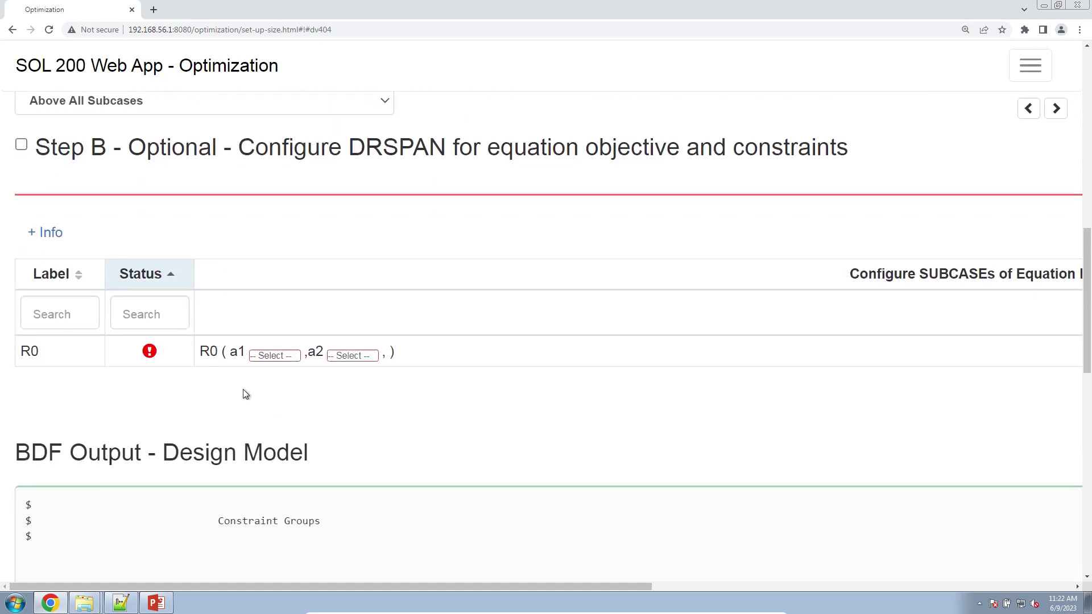
scroll(211, 376, "up", 1, "ctrl")
scroll(242, 378, "down", 1)
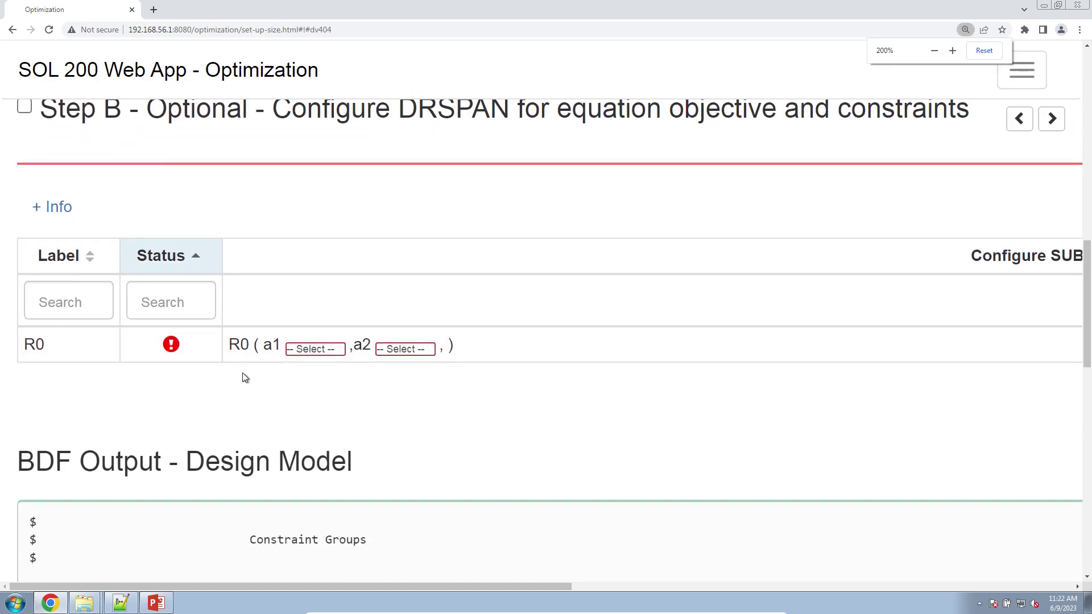
left_click_drag(230, 345, 248, 345)
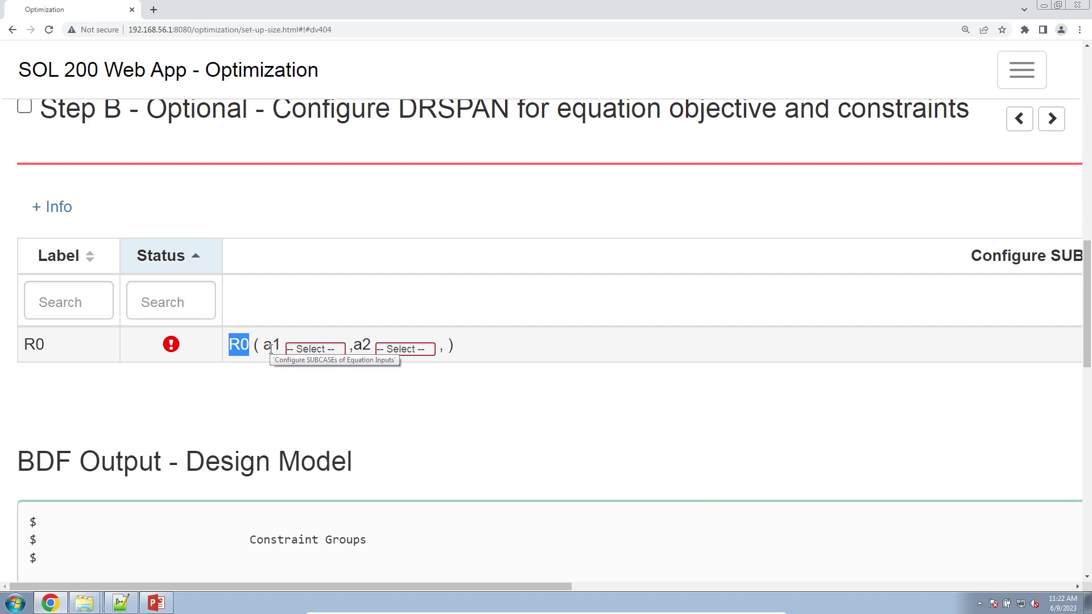
left_click(322, 349)
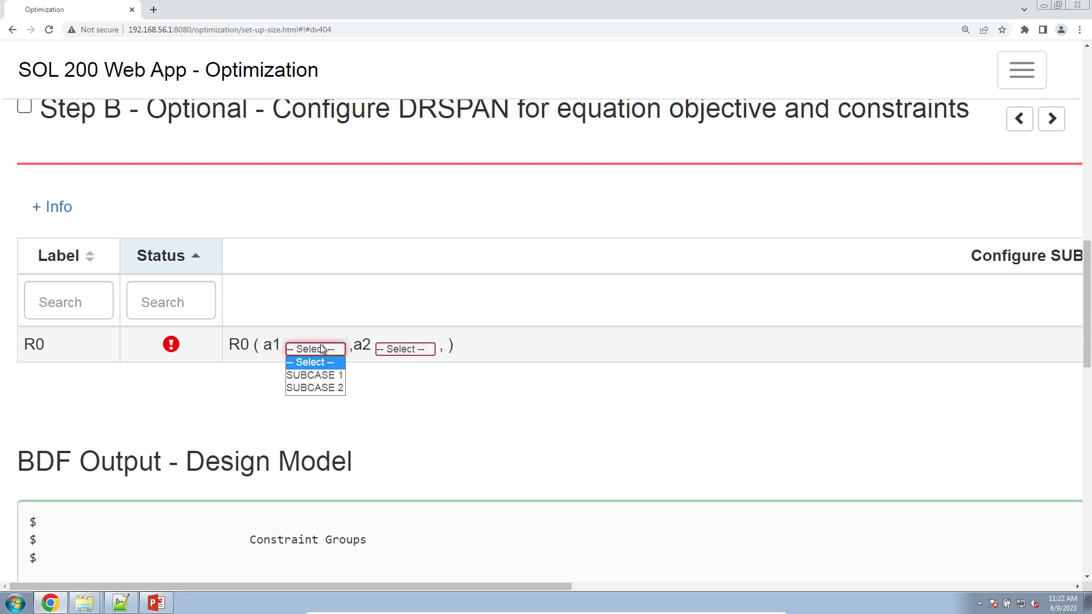
left_click(337, 378)
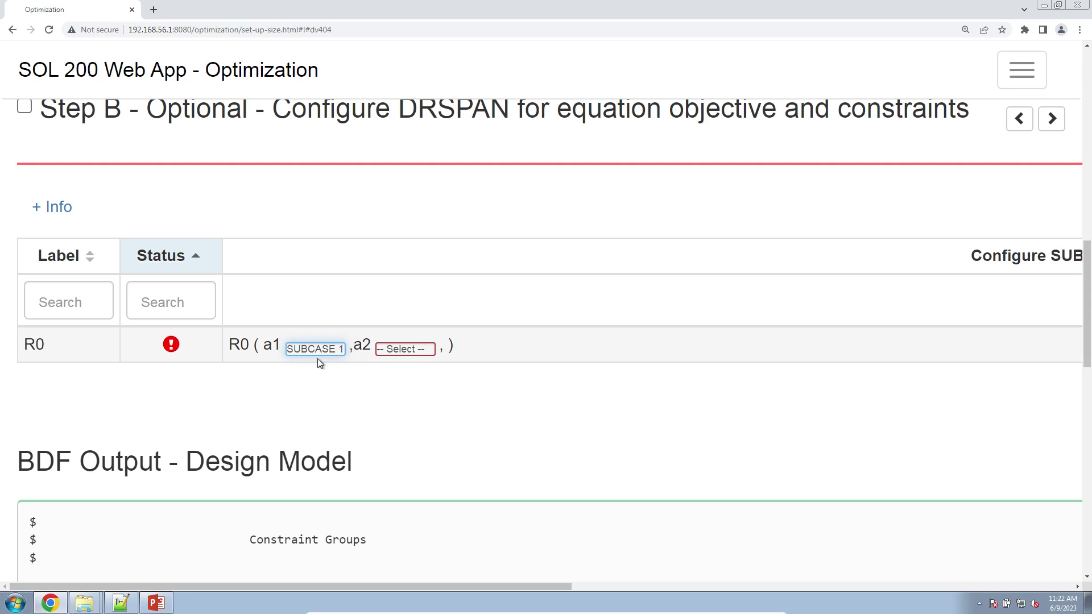
left_click(396, 348)
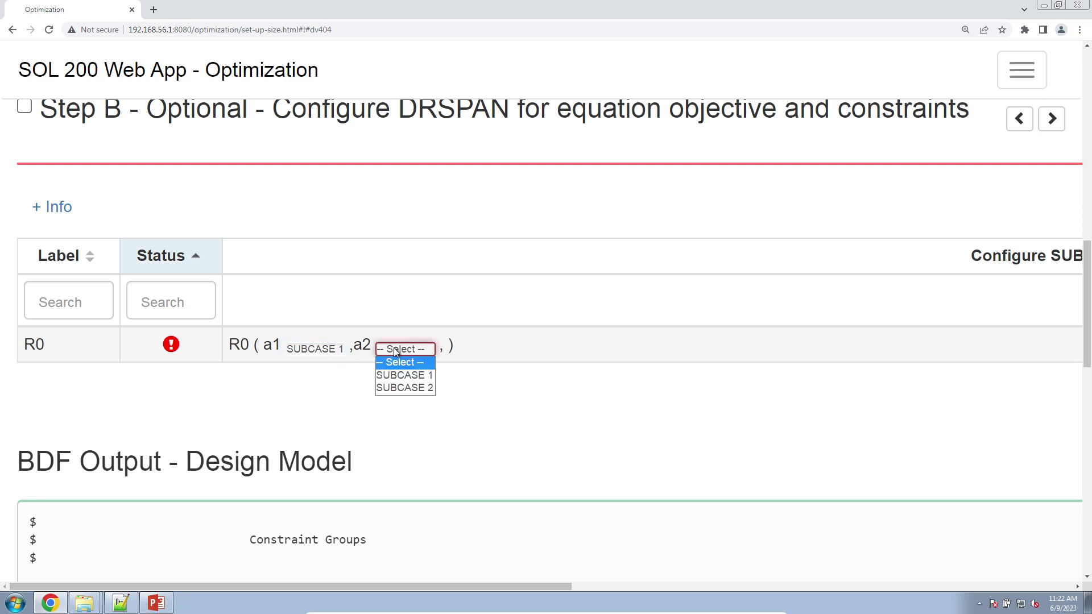
left_click(399, 388)
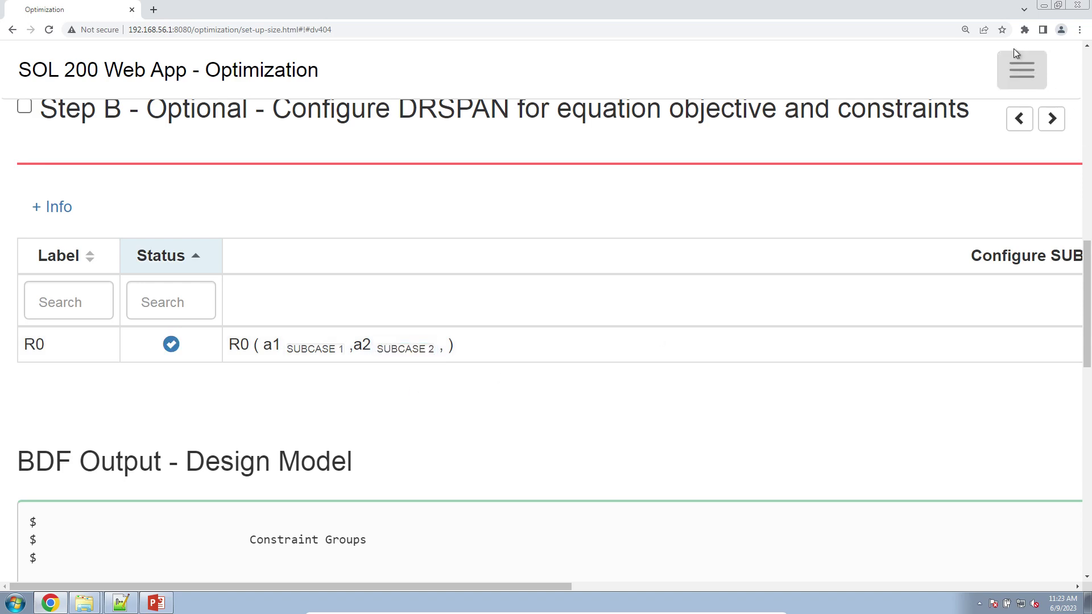
left_click(965, 30)
left_click(969, 50)
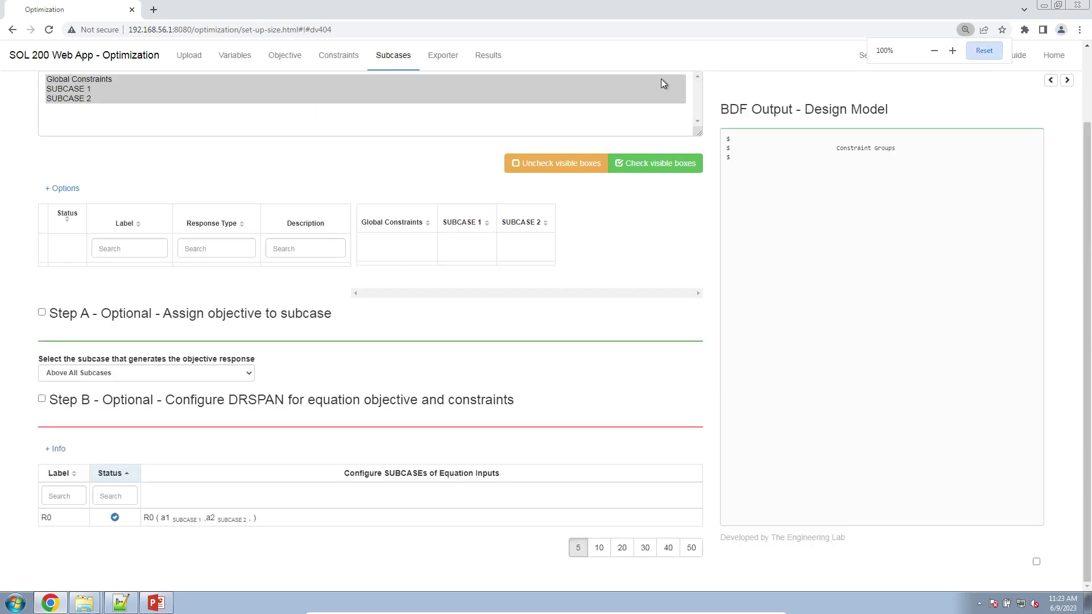
Download the BDF files from the exporter and open the Downloads folder.
left_click(465, 56)
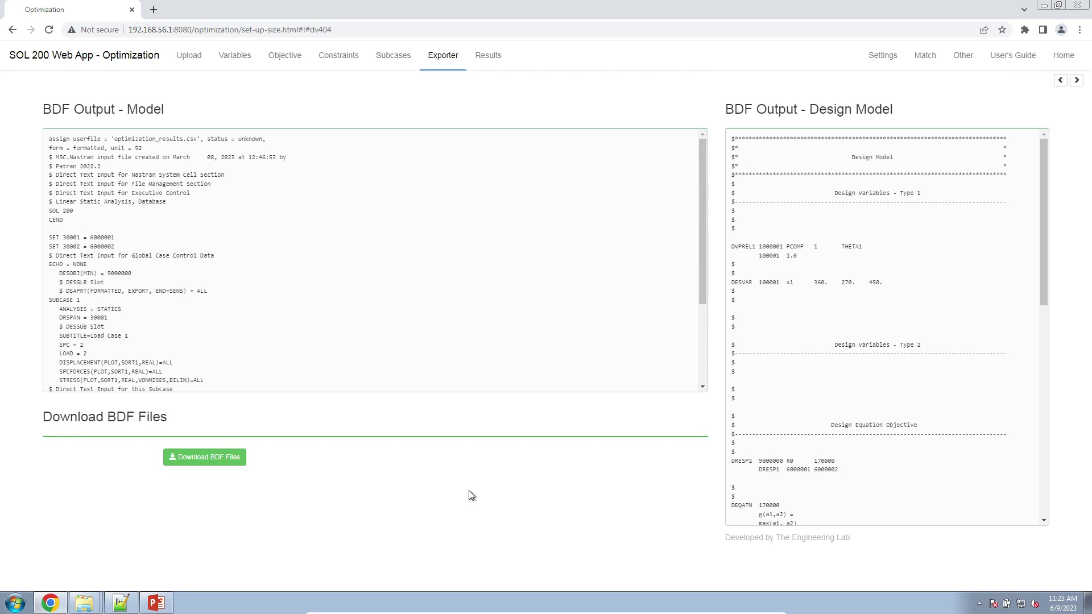
mouse_move(92, 604)
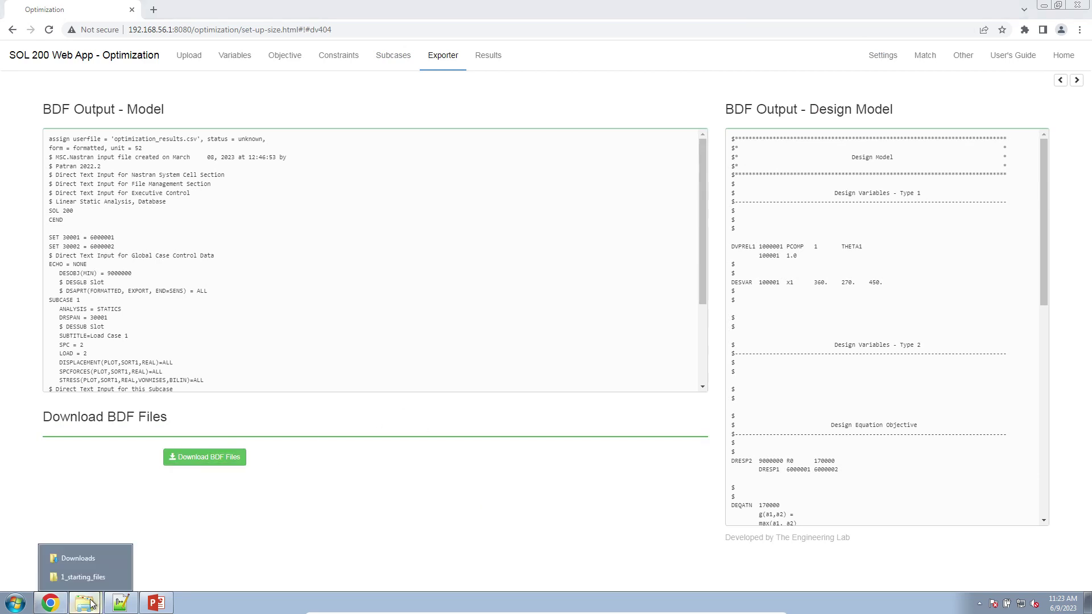
left_click(94, 558)
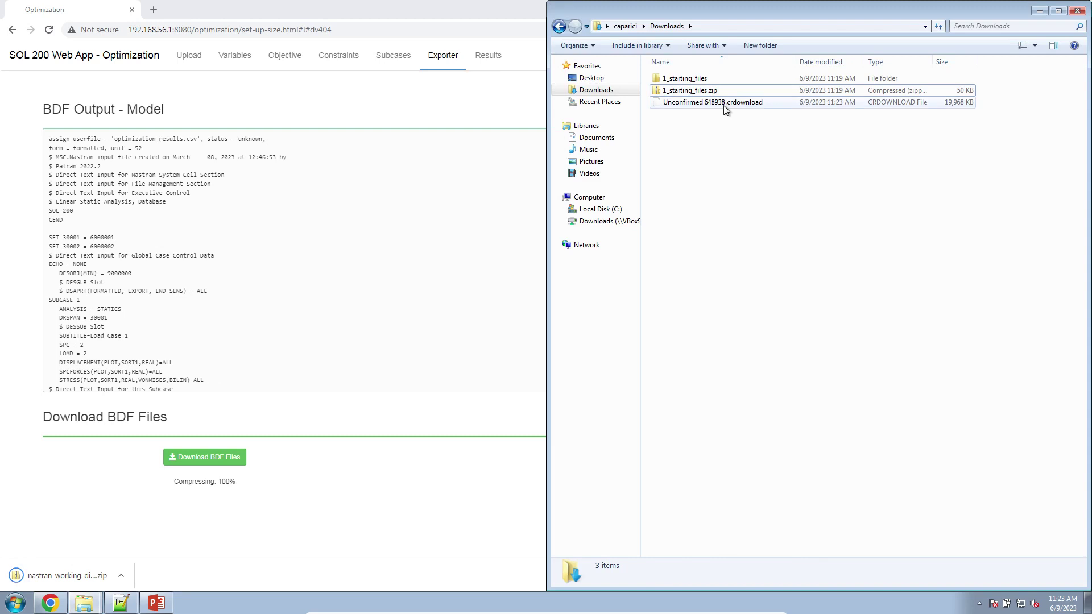
Extract nastran_working_directory.zip into its default folder and run Start MSC Nastran from the extracted files.
right_click(725, 106)
left_click(757, 142)
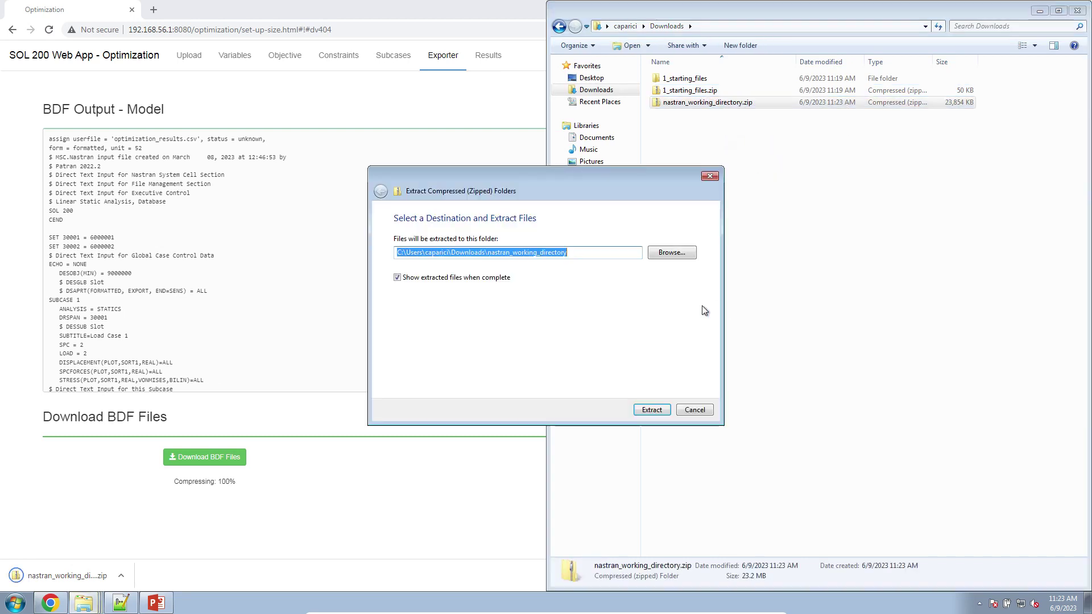
left_click(652, 410)
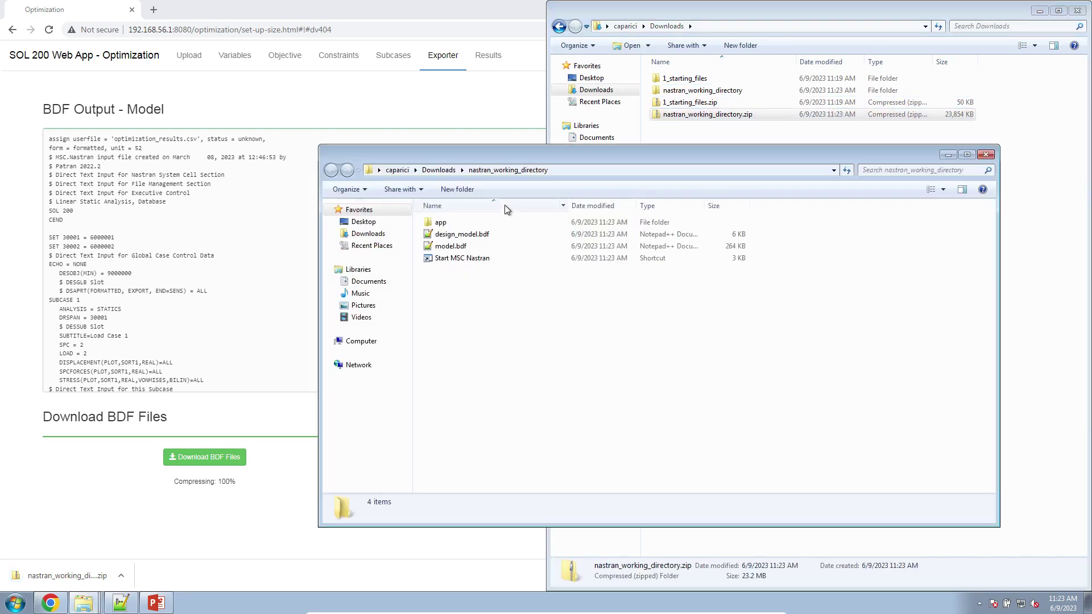
double_click(501, 260)
left_click(575, 310)
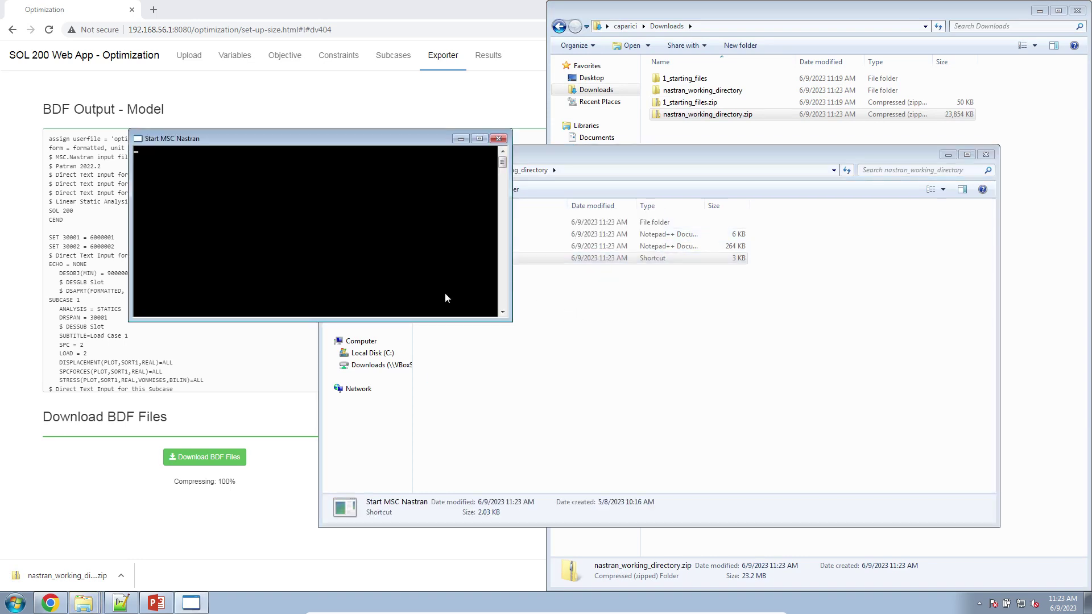
Switch to the PowerPoint presentation and show slide 33, Discussion of Results, as a slide show.
left_click(159, 602)
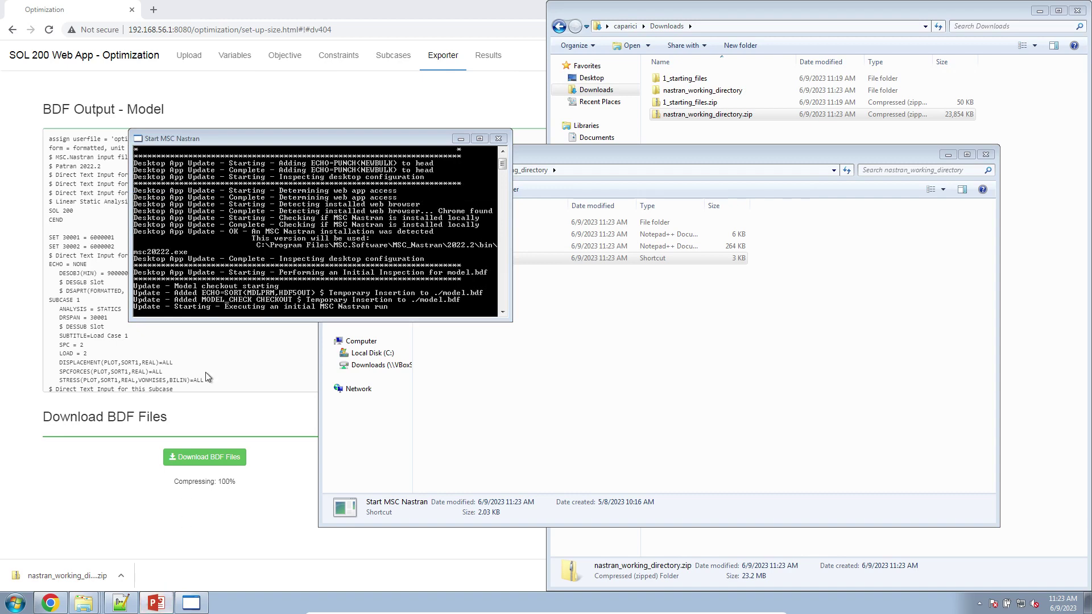
scroll(139, 398, "down", 15)
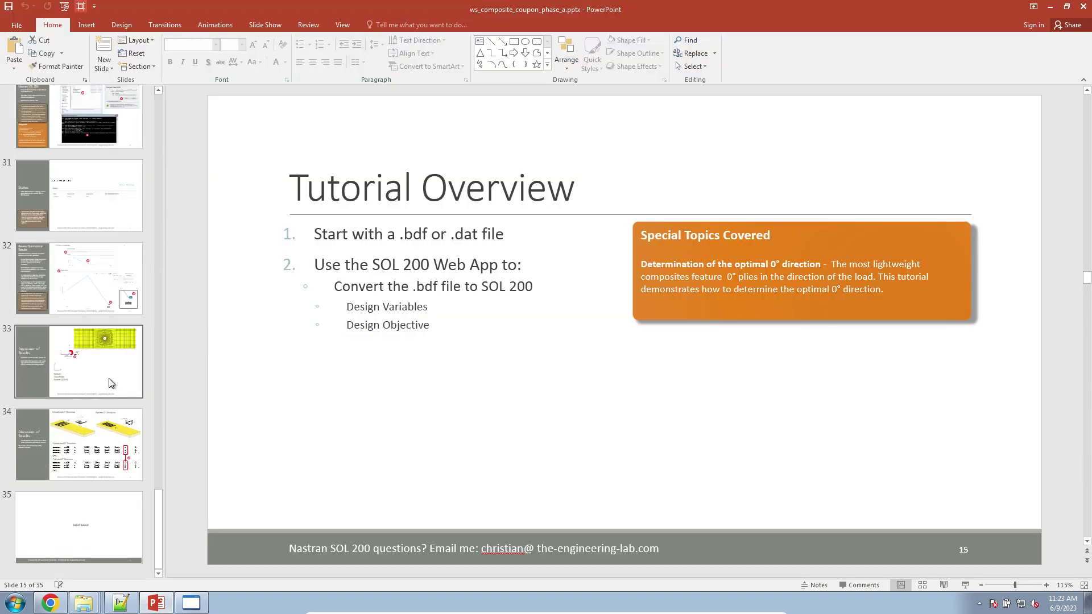
left_click(90, 394)
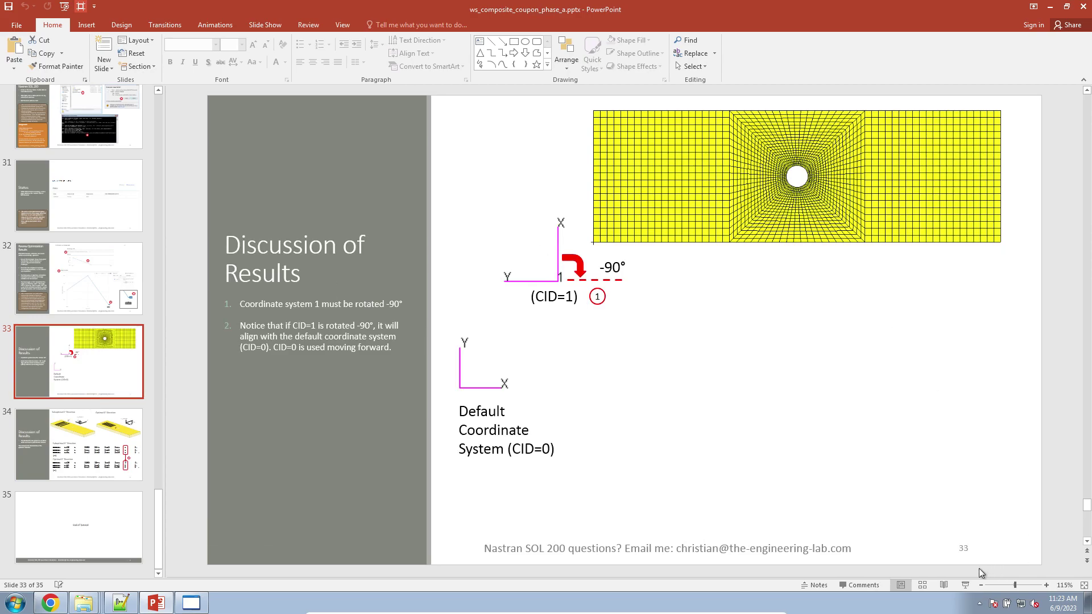
left_click(966, 586)
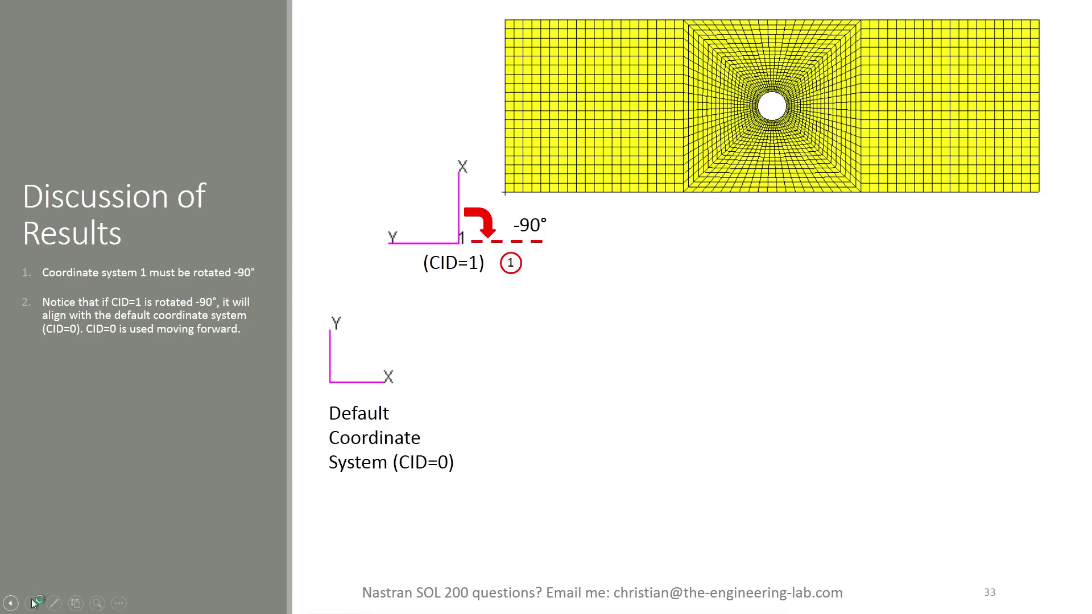
With the slide show pen, write "θ?" on the slide and outline the CID=1 coordinate system.
left_click(53, 603)
left_click(38, 515)
mouse_move(642, 371)
left_mouse_down()
mouse_move(680, 392)
mouse_move(662, 372)
left_mouse_up()
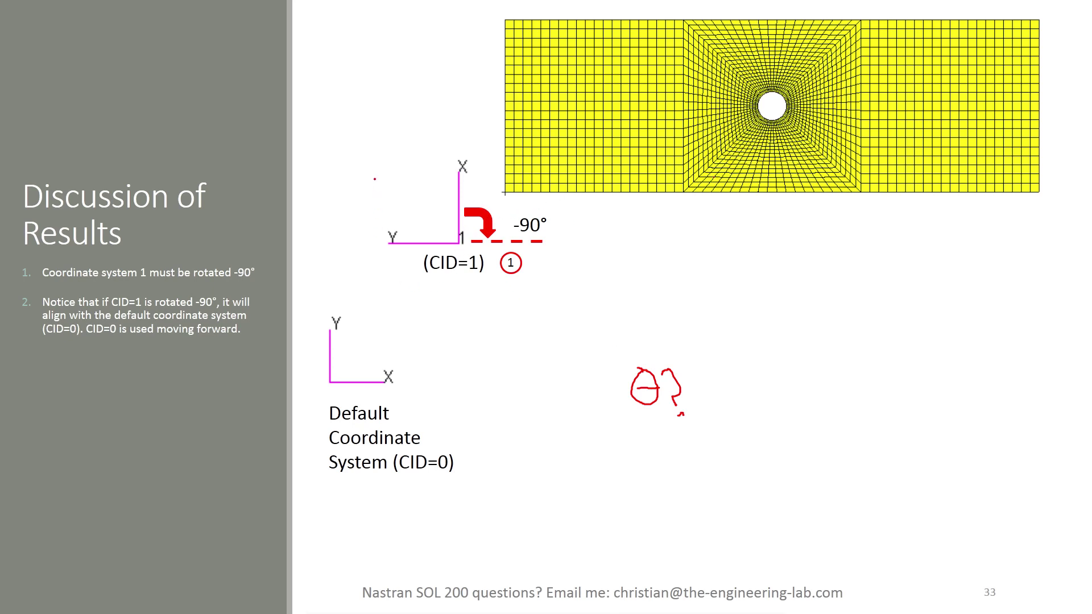
left_click_drag(375, 180, 374, 305)
mouse_move(374, 169)
left_mouse_down()
mouse_move(478, 149)
mouse_move(556, 259)
mouse_move(375, 305)
left_mouse_up()
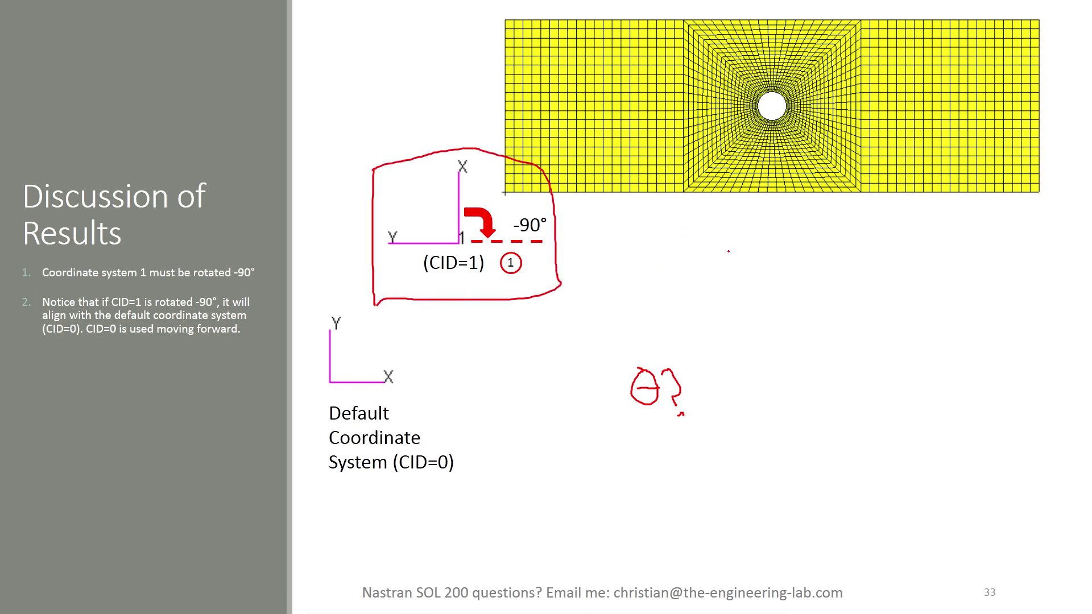
Sketch candidate 0° direction arrows from a common point below the mesh, and end the slide show, discarding the ink annotations.
mouse_move(712, 296)
left_mouse_down()
mouse_move(819, 271)
mouse_move(807, 262)
mouse_move(849, 244)
left_mouse_up()
mouse_move(714, 247)
left_mouse_down()
mouse_move(715, 287)
mouse_move(721, 246)
mouse_move(705, 251)
left_mouse_up()
left_click_drag(725, 215, 726, 203)
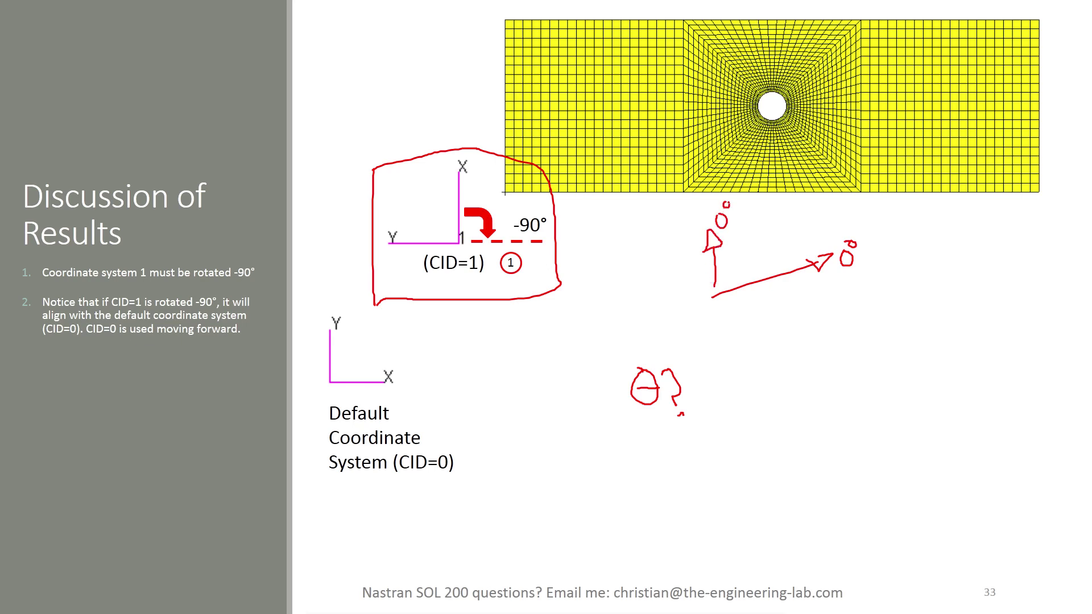
mouse_move(715, 285)
left_mouse_down()
mouse_move(641, 254)
mouse_move(658, 225)
left_mouse_up()
left_click(658, 224)
left_click(684, 290)
mouse_move(716, 294)
left_mouse_down()
mouse_move(641, 300)
mouse_move(659, 302)
left_mouse_up()
left_click_drag(657, 288, 650, 302)
mouse_move(581, 332)
left_mouse_down()
mouse_move(598, 334)
mouse_move(582, 330)
left_mouse_up()
left_click_drag(597, 322, 598, 321)
key("Escape")
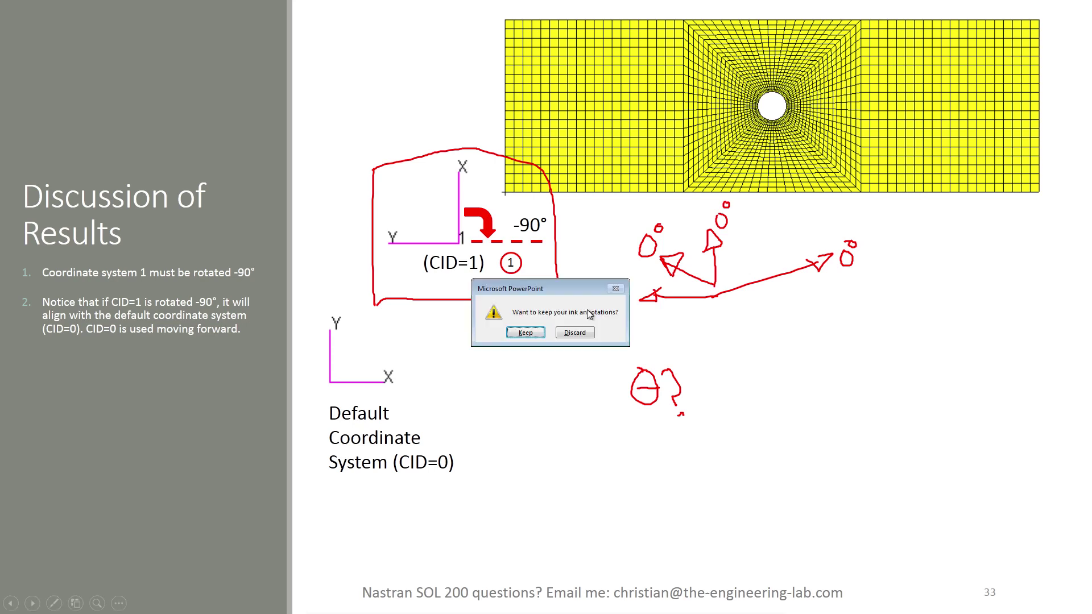
left_click(583, 341)
Switch to the Local Optimization Results in Chrome and check the Objective plot and the final message from the .f06 file.
left_click(56, 605)
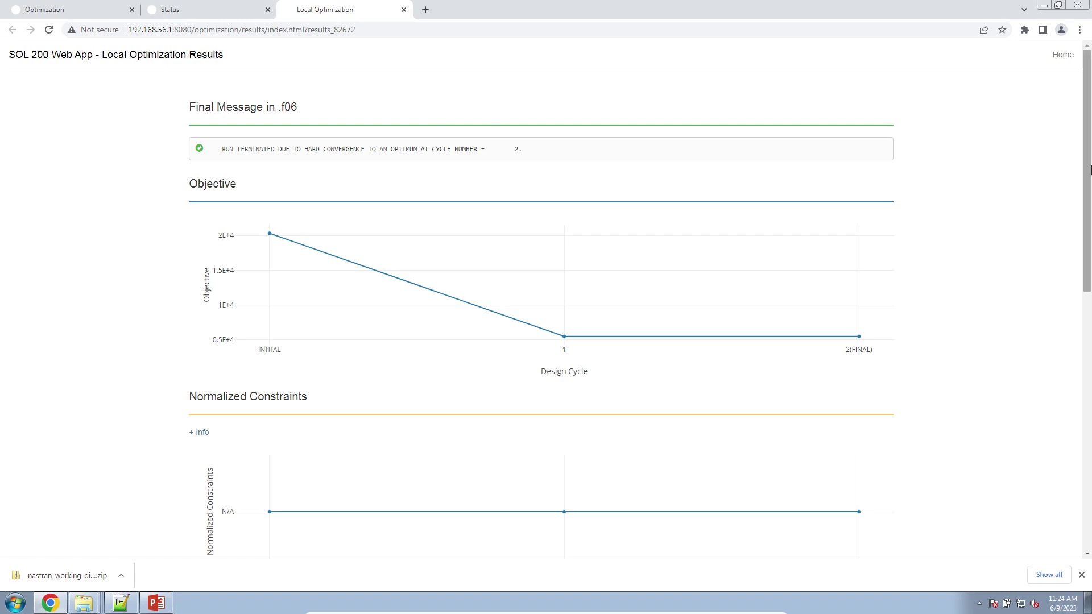
mouse_move(1090, 132)
left_mouse_down()
mouse_move(1090, 222)
mouse_move(1090, 120)
left_mouse_up()
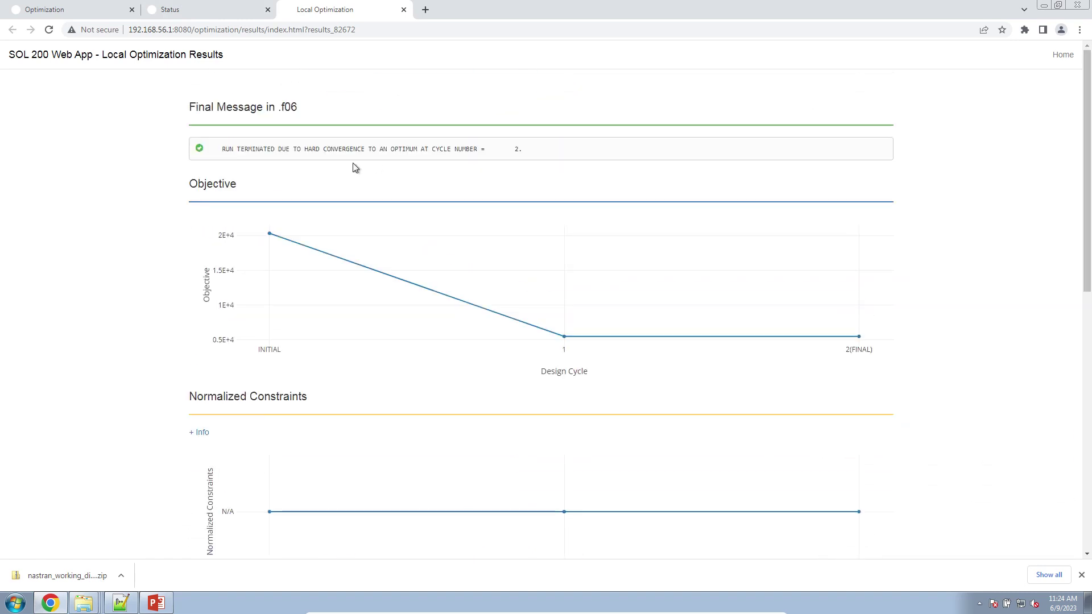
mouse_move(264, 237)
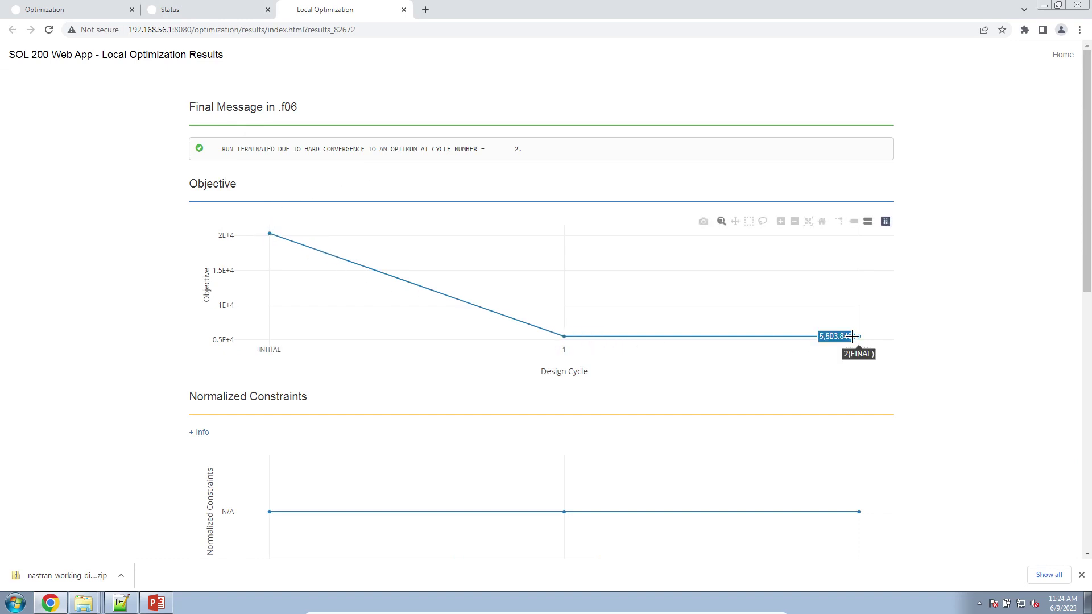
triple_click(244, 149)
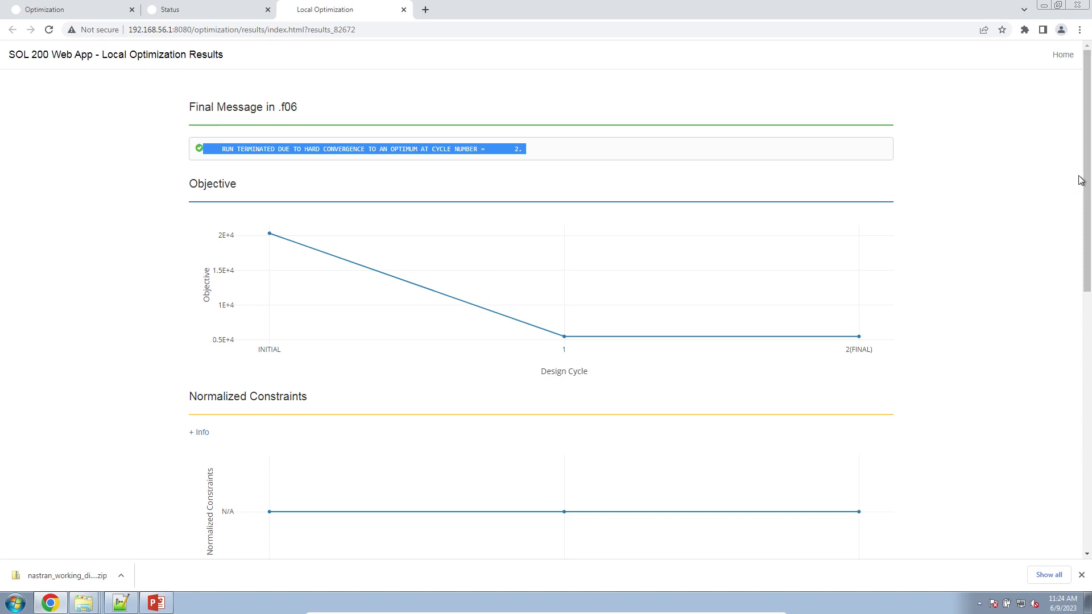
Inspect the Normalized Constraints plot across the design cycles.
left_click_drag(1087, 178, 1089, 298)
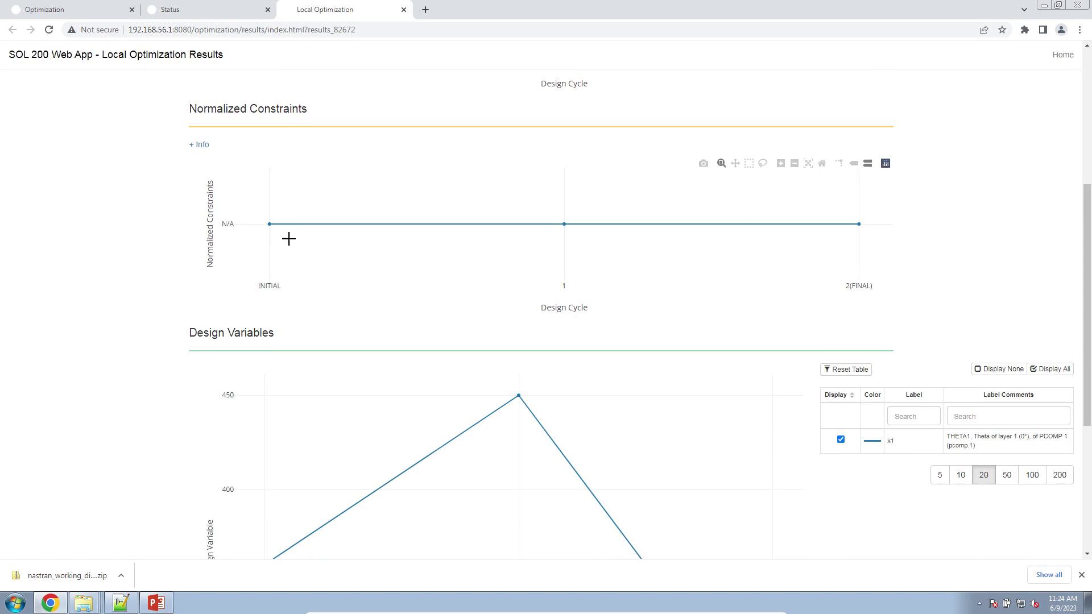
mouse_move(268, 232)
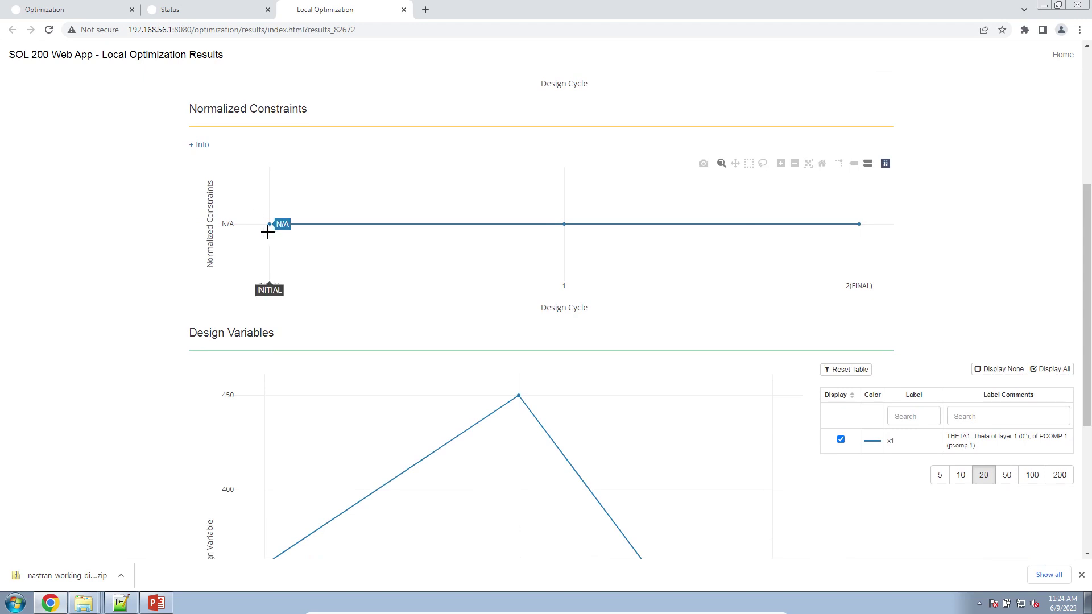
mouse_move(562, 229)
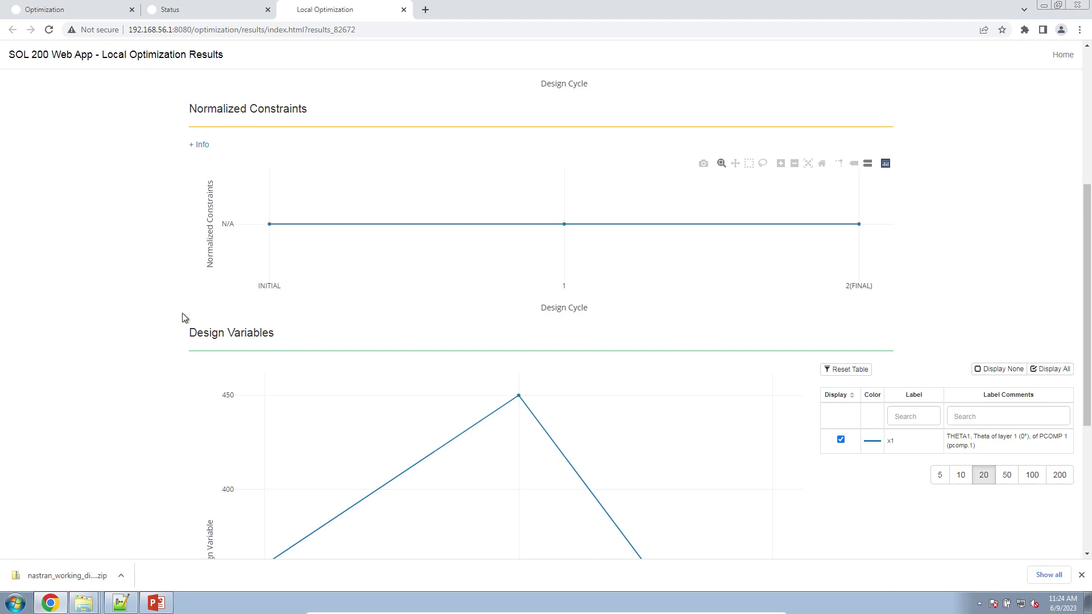
Close the browser's download bar and read the value of x1 at each design cycle in the Design Variables plot.
scroll(205, 332, "down", 4)
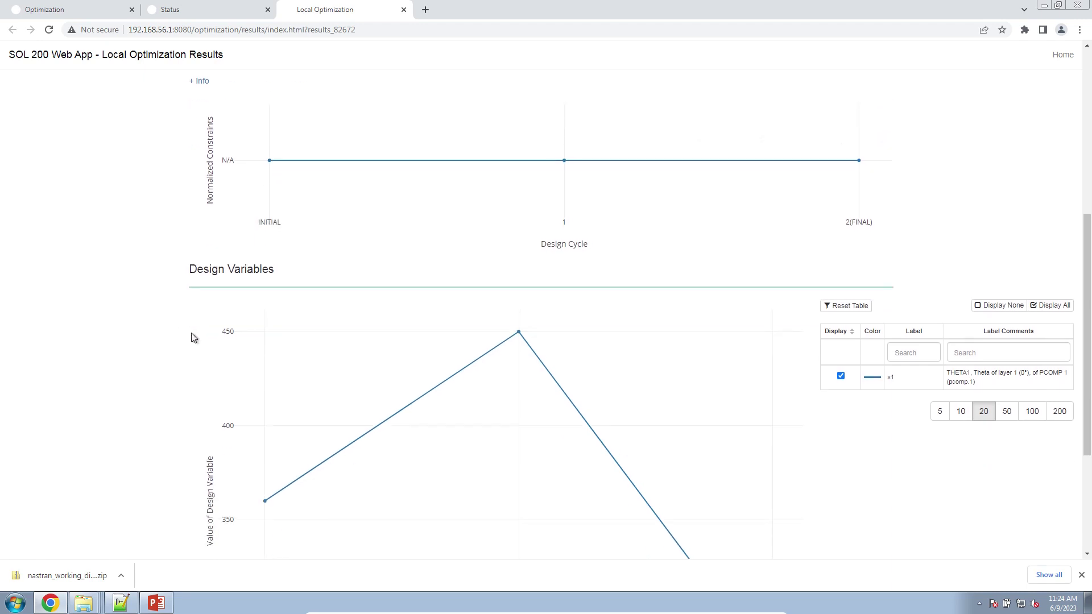
left_click(1083, 575)
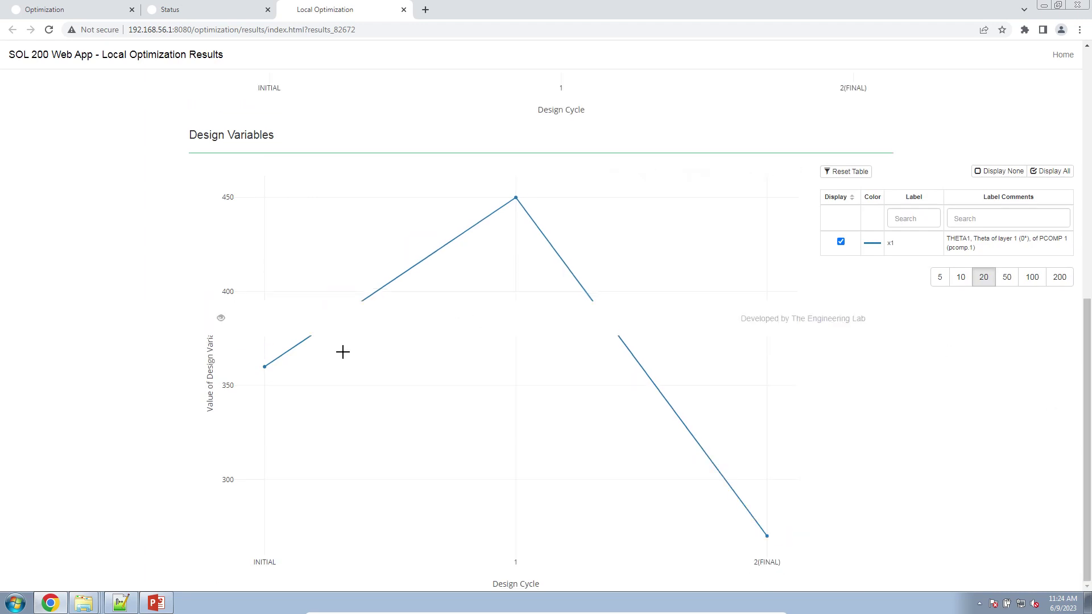
double_click(782, 17)
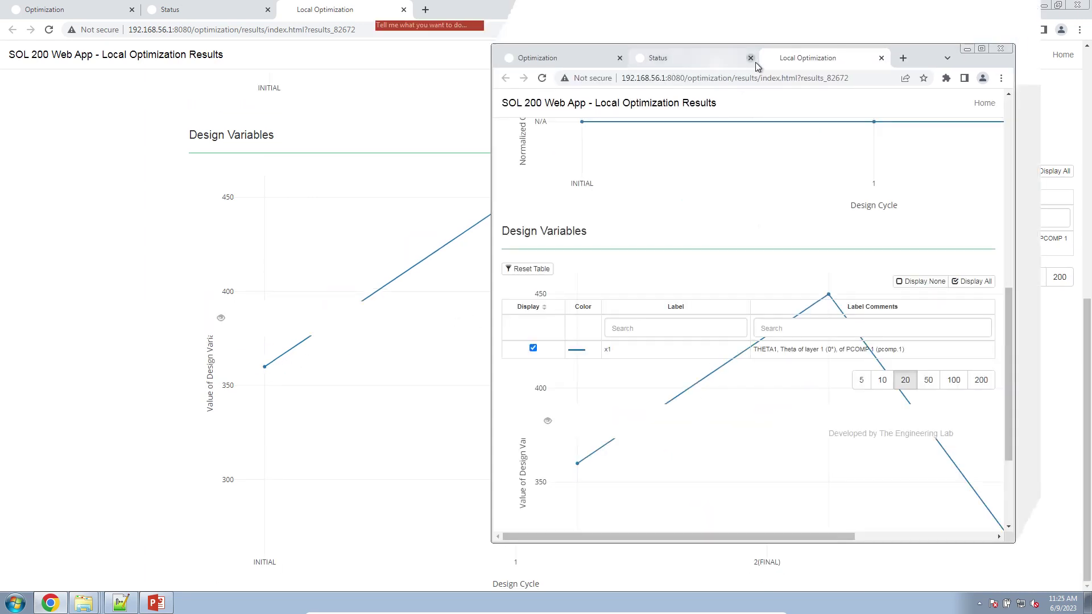
double_click(927, 60)
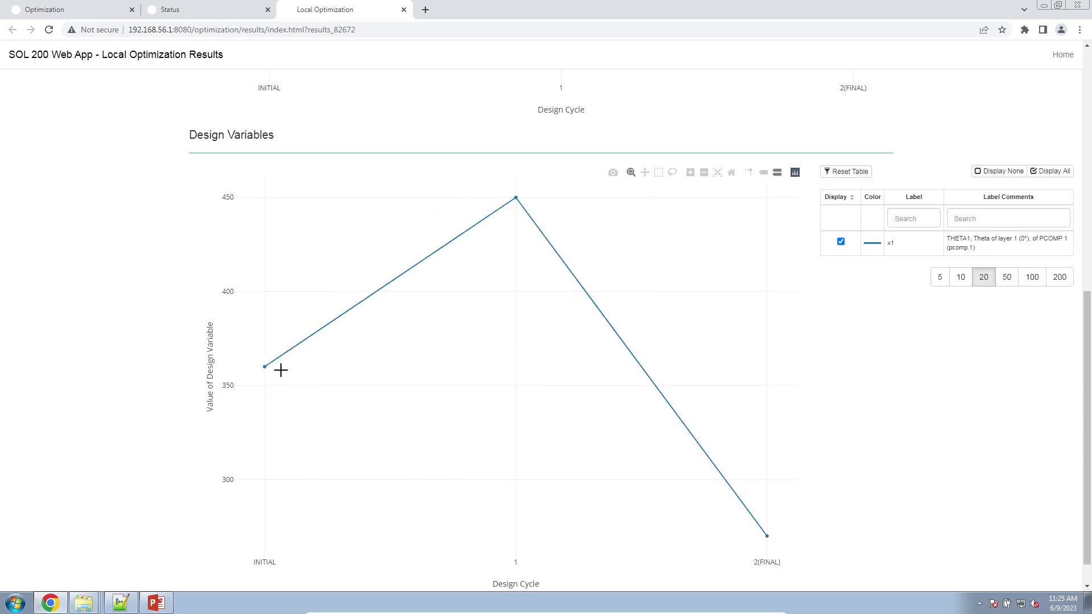
mouse_move(265, 367)
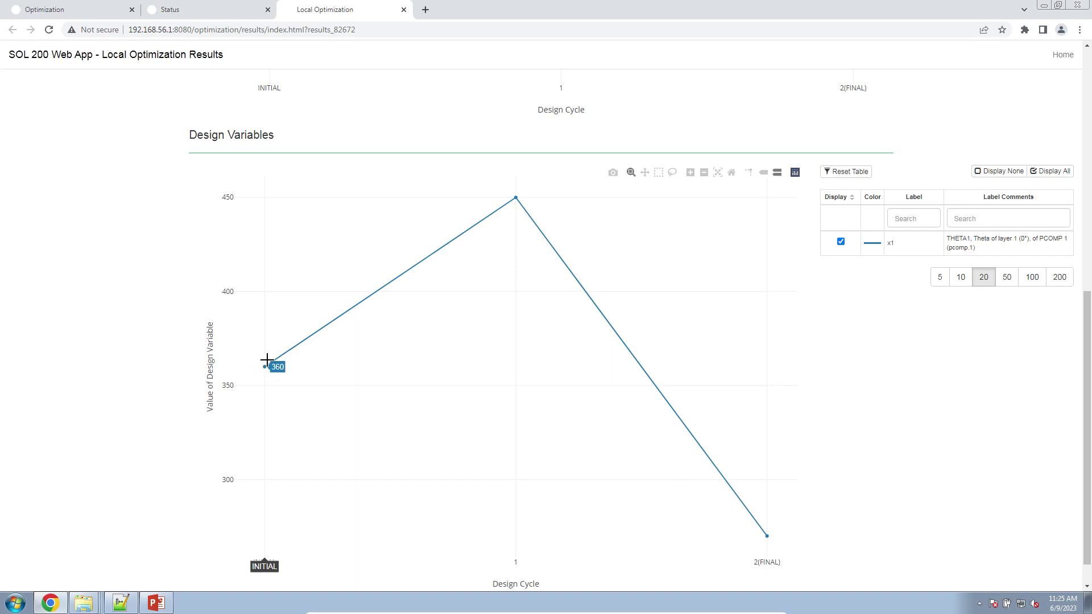
mouse_move(521, 198)
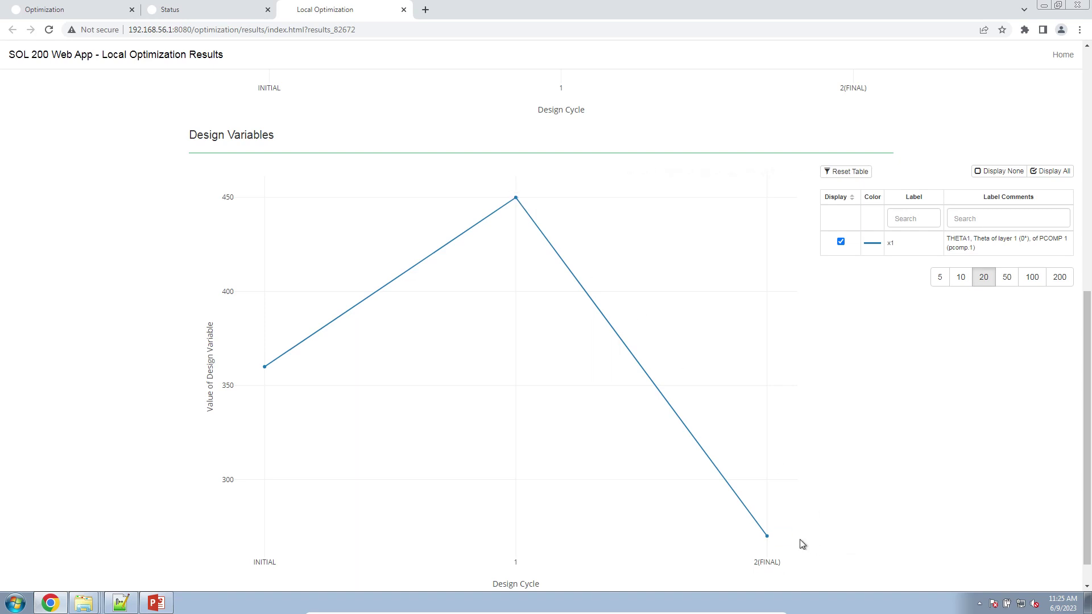
mouse_move(774, 536)
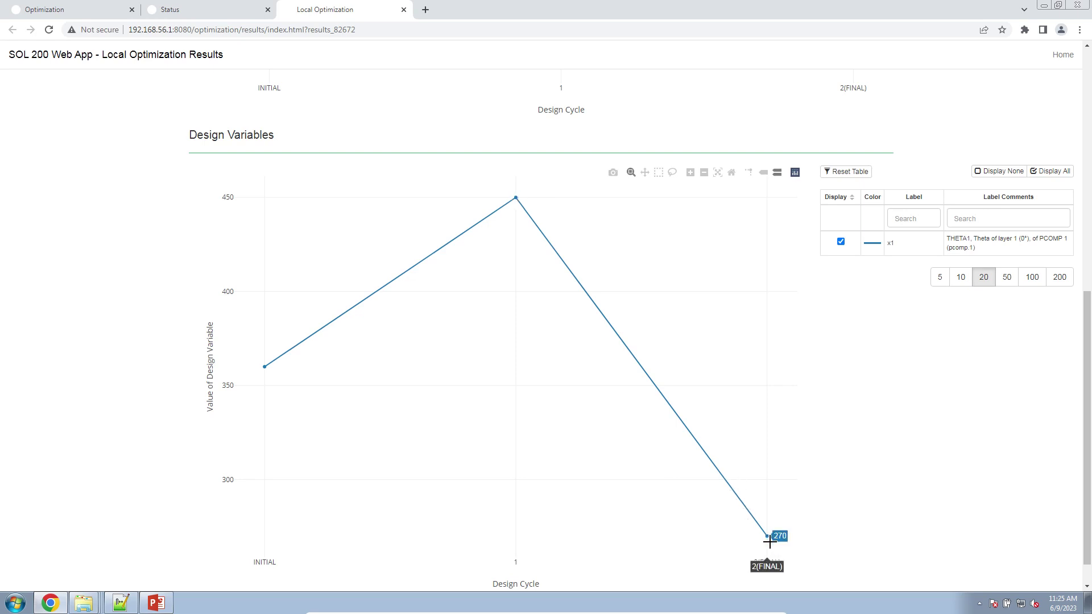
Zoom the Objective plot in on design cycles 1 to 2 to compare them, and return to the PowerPoint slides.
scroll(771, 544, "up", 8)
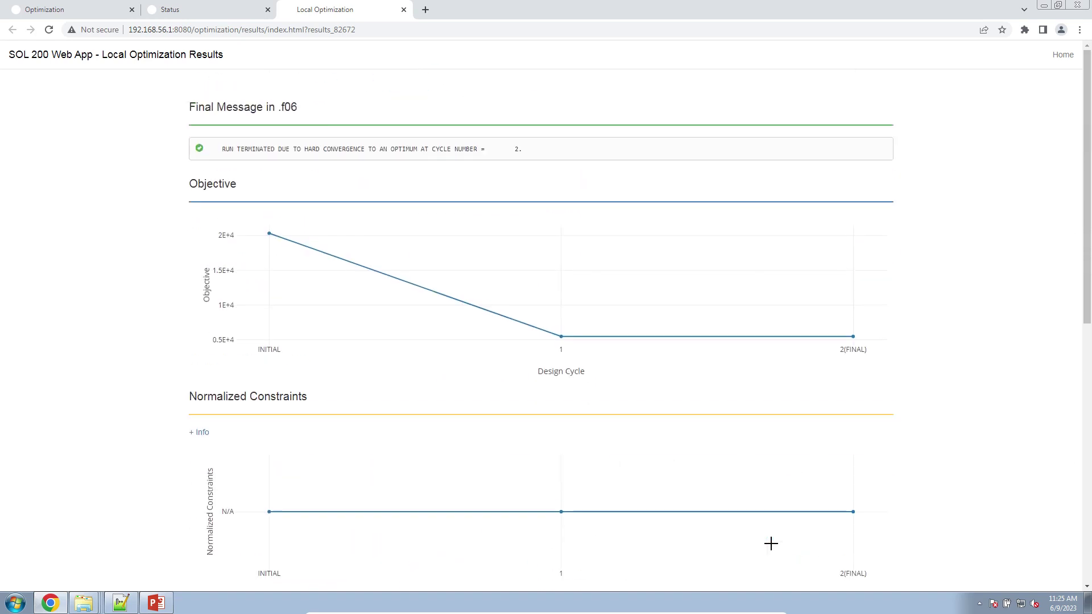
mouse_move(552, 323)
left_mouse_down()
mouse_move(668, 359)
mouse_move(858, 359)
mouse_move(882, 370)
left_mouse_up()
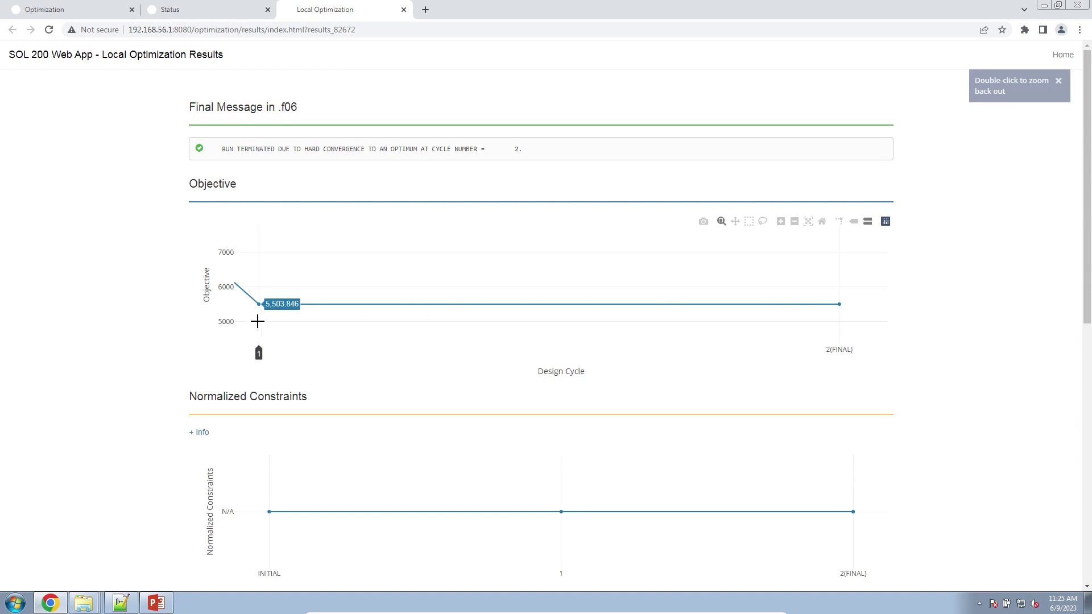
left_click(162, 602)
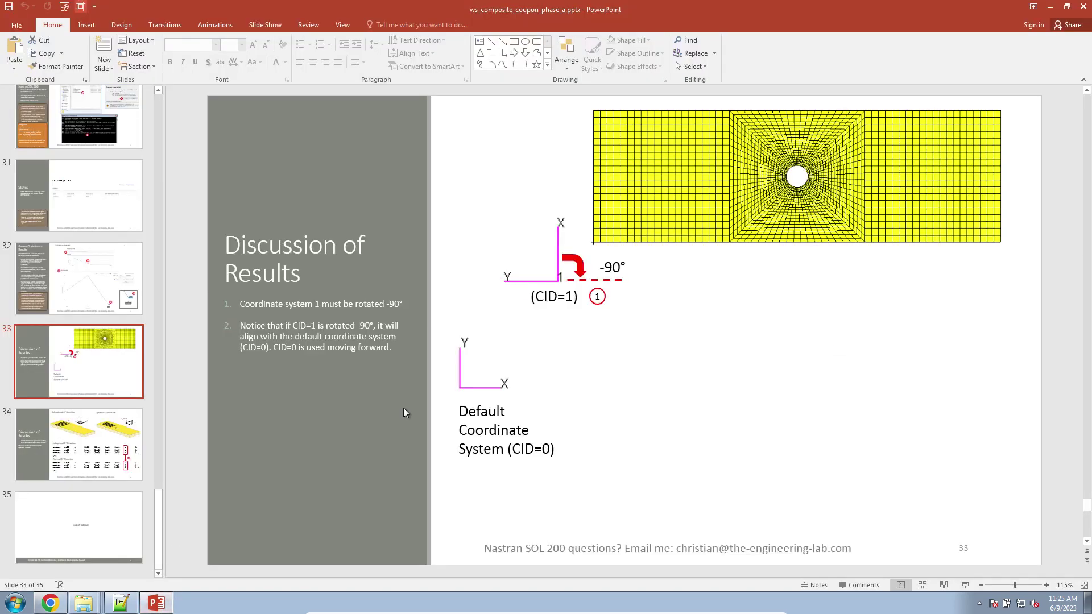
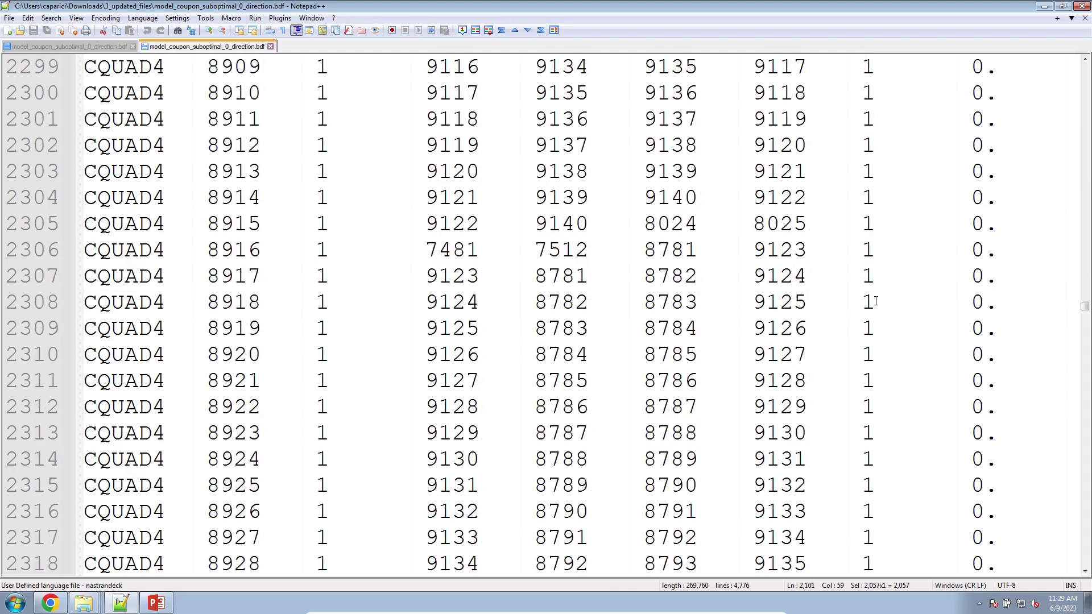
In model_coupon_suboptimal_0_direction.bdf, set the coordinate system field of all CQUAD4 entries, down to line 2324, to 0.
scroll(876, 297, "up", 20)
scroll(876, 296, "up", 11)
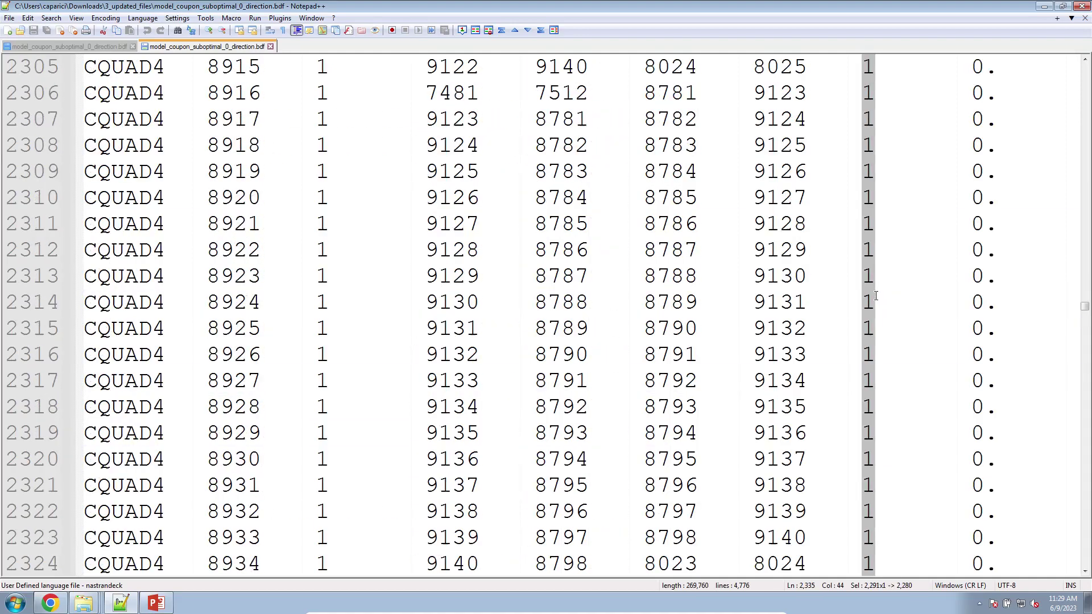
scroll(876, 299, "down", 3)
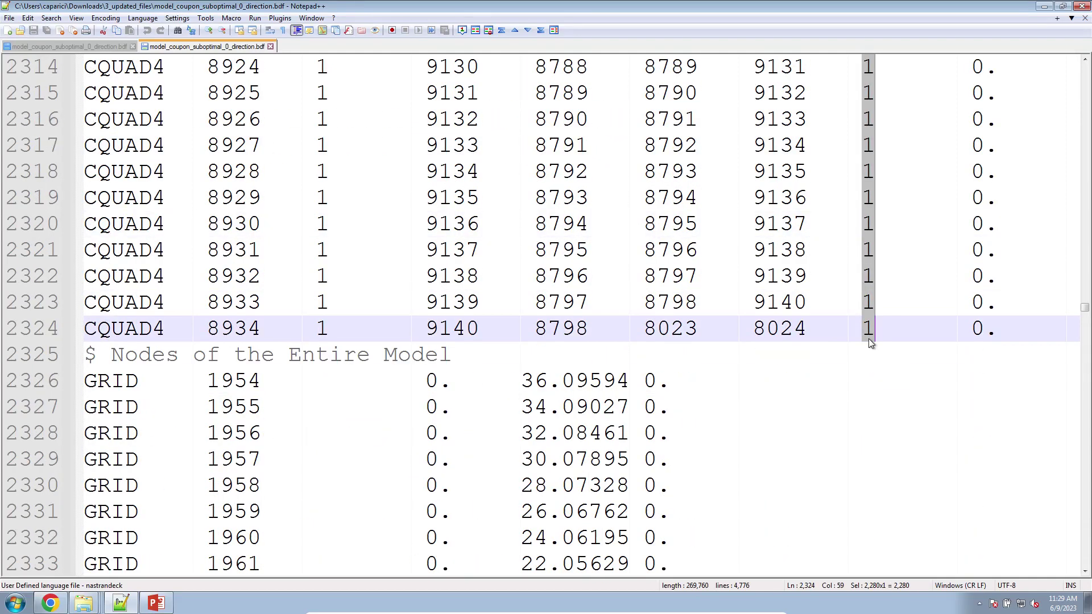
type("0")
left_click(825, 325)
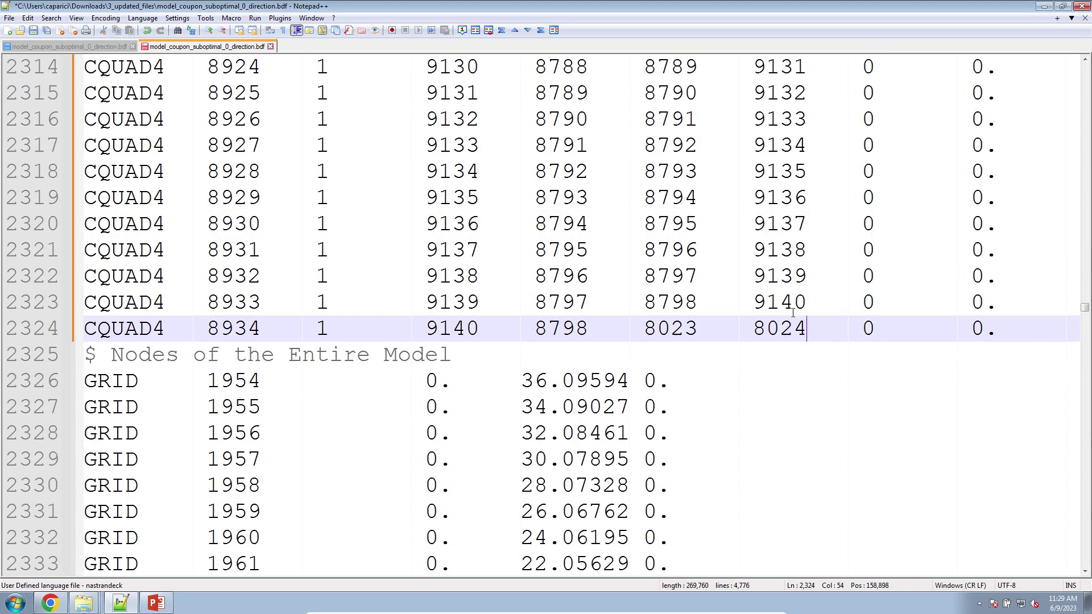
Check the text editor's version in its About information and close it.
left_click(333, 18)
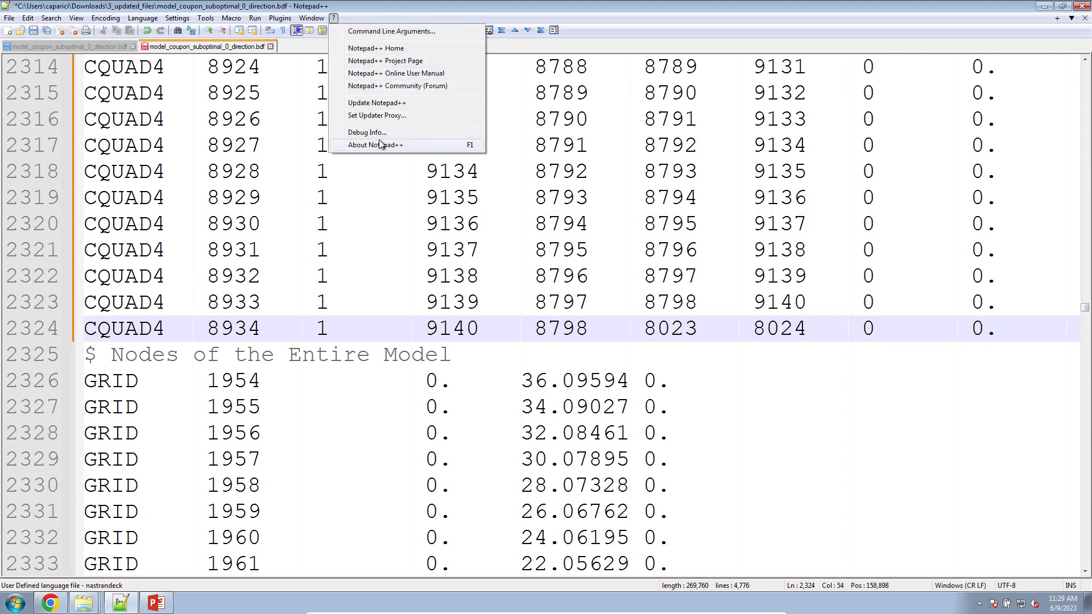
left_click(382, 143)
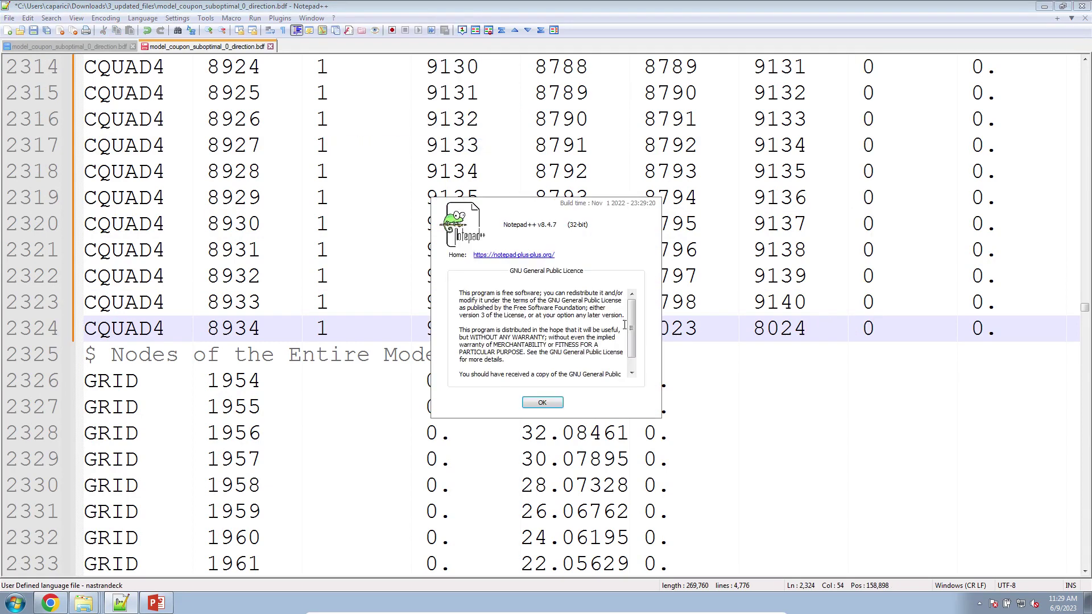
left_click(543, 403)
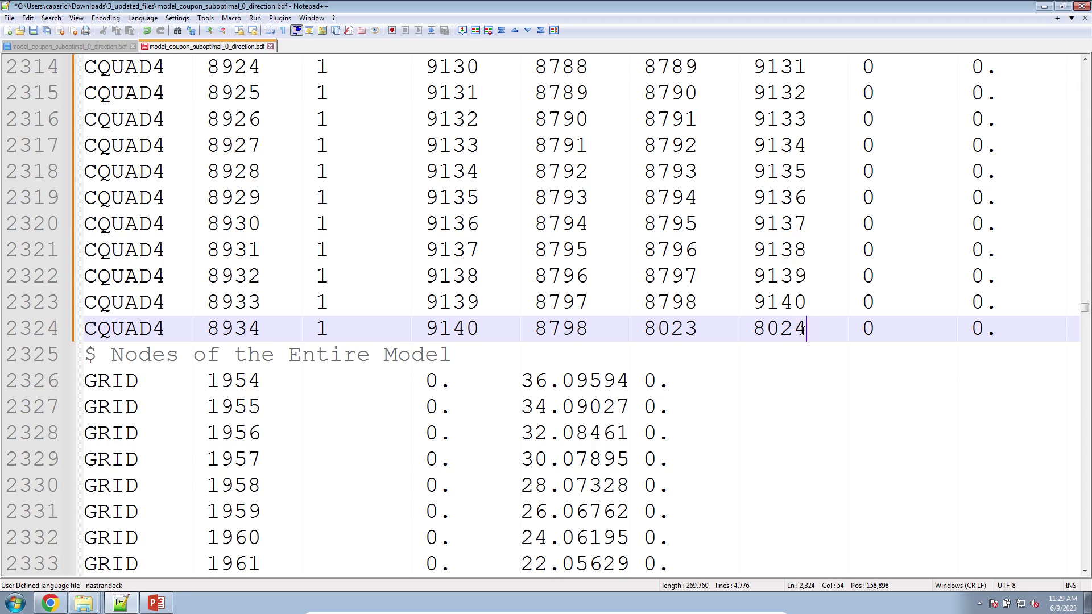
Try a column selection on the fourth node IDs of the CQUAD4 entries and compare it with ordinary selection on line 2324.
left_click_drag(805, 328, 754, 92, "alt")
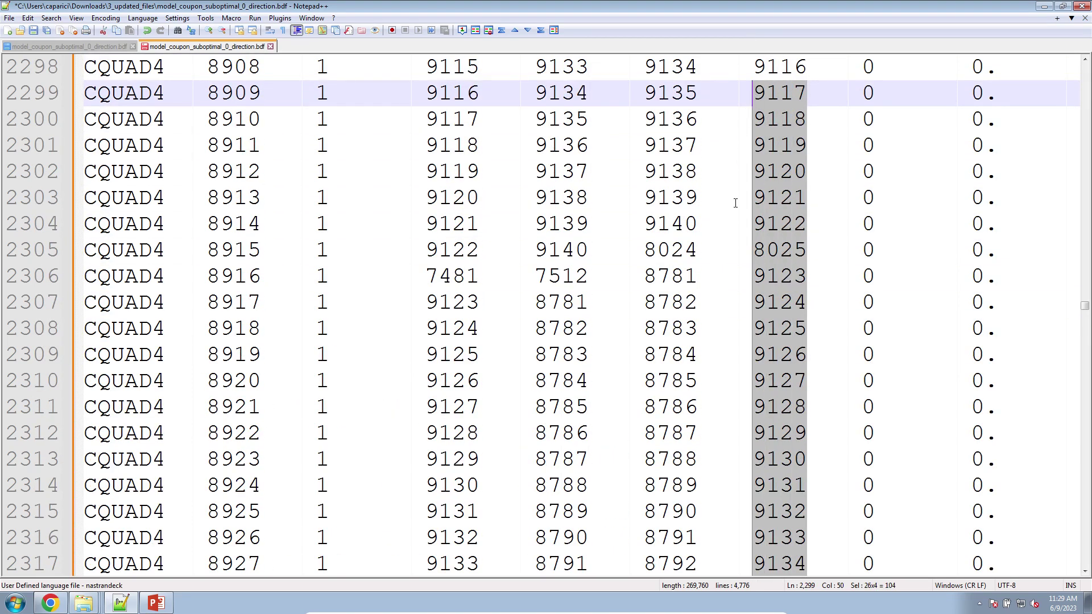
scroll(740, 216, "down", 4)
left_click_drag(864, 434, 905, 435)
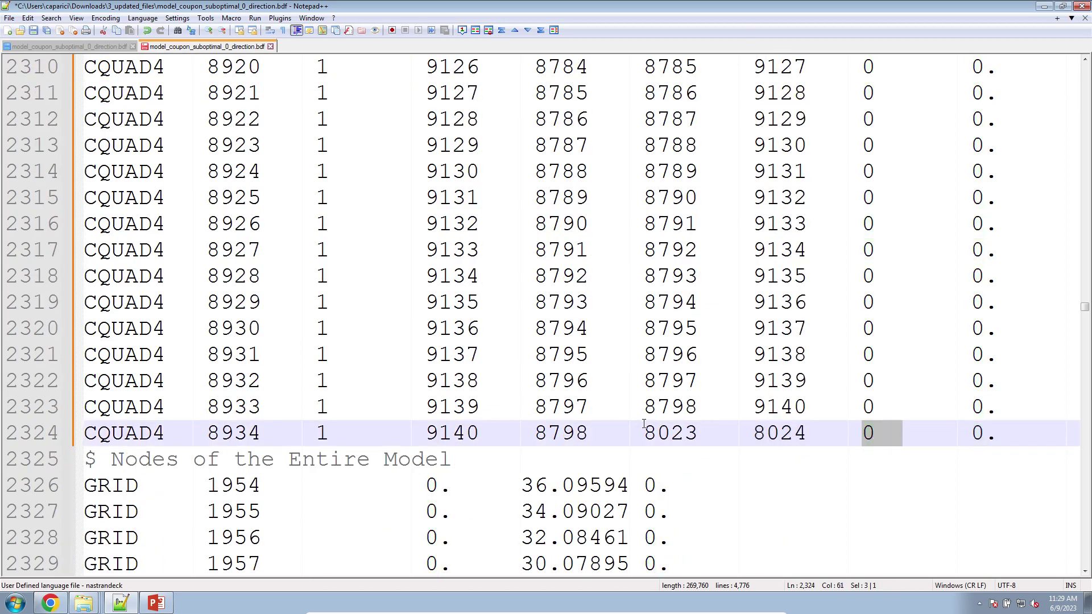
left_click_drag(691, 432, 83, 424)
left_click(625, 418)
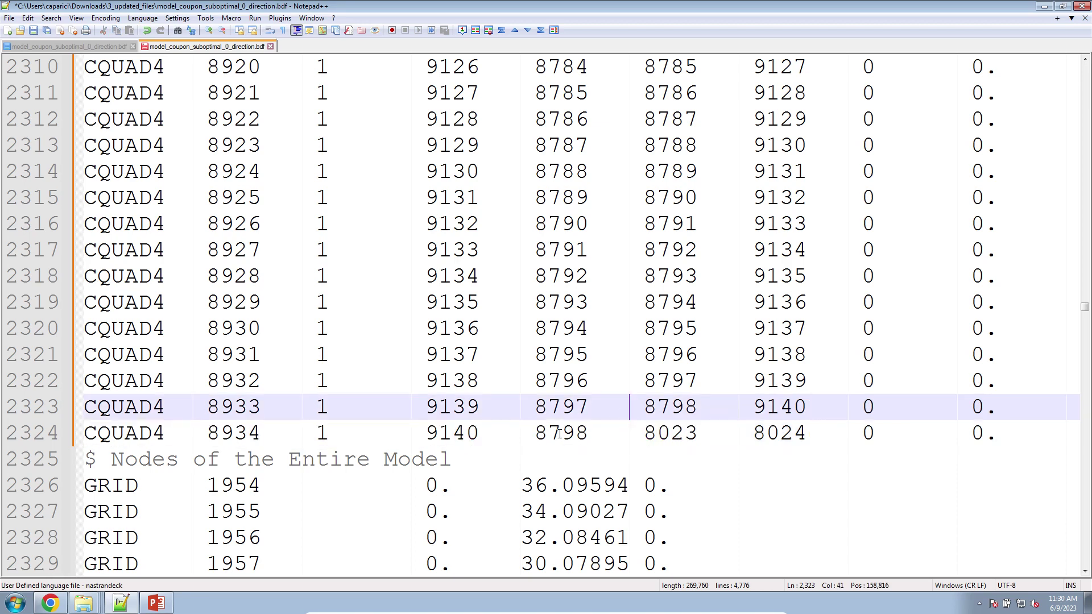
Make an ordinary text selection from the third node ID on line 2324 up to line 2314 and clear it.
left_click(537, 437)
left_click_drag(537, 437, 885, 172, "alt")
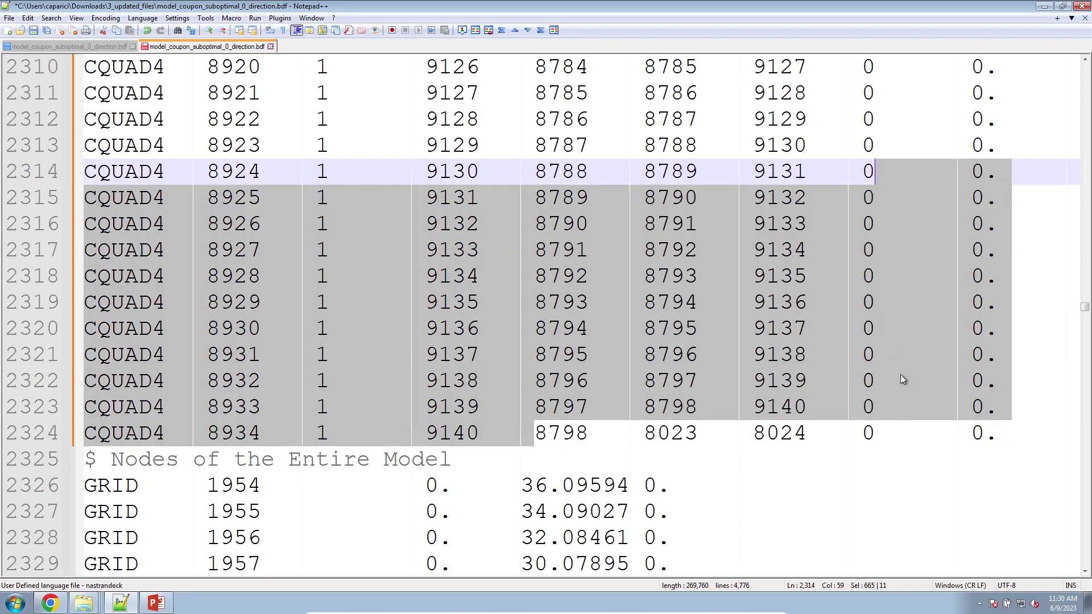
left_click(899, 398)
Review the zeroed coordinate system entries of the CQUAD4 elements and save model_coupon_suboptimal_0_direction.bdf.
scroll(888, 392, "up", 20)
scroll(886, 388, "up", 20)
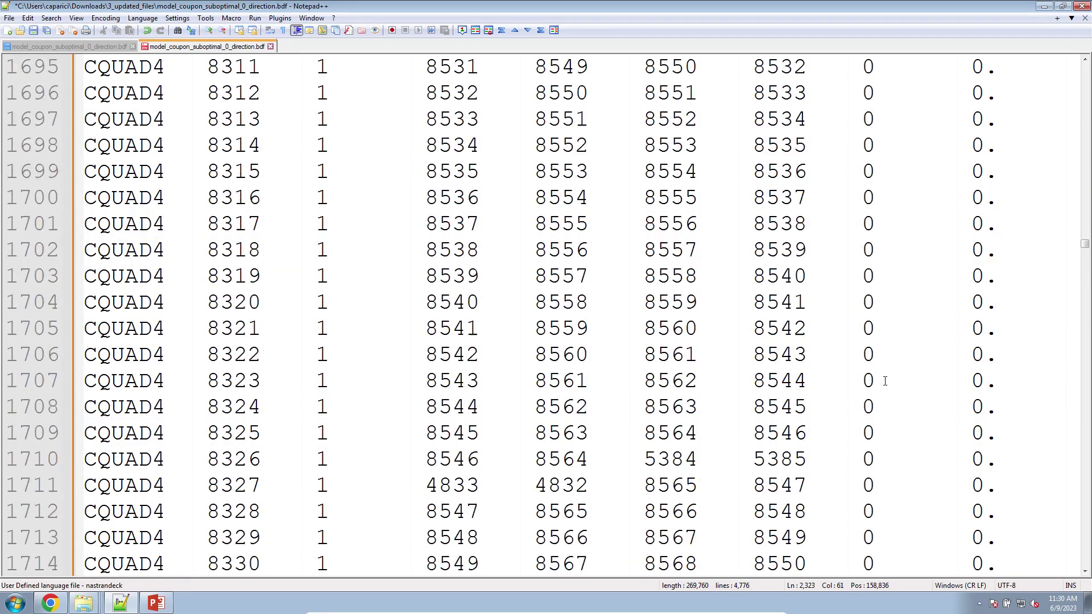
scroll(872, 301, "up", 20)
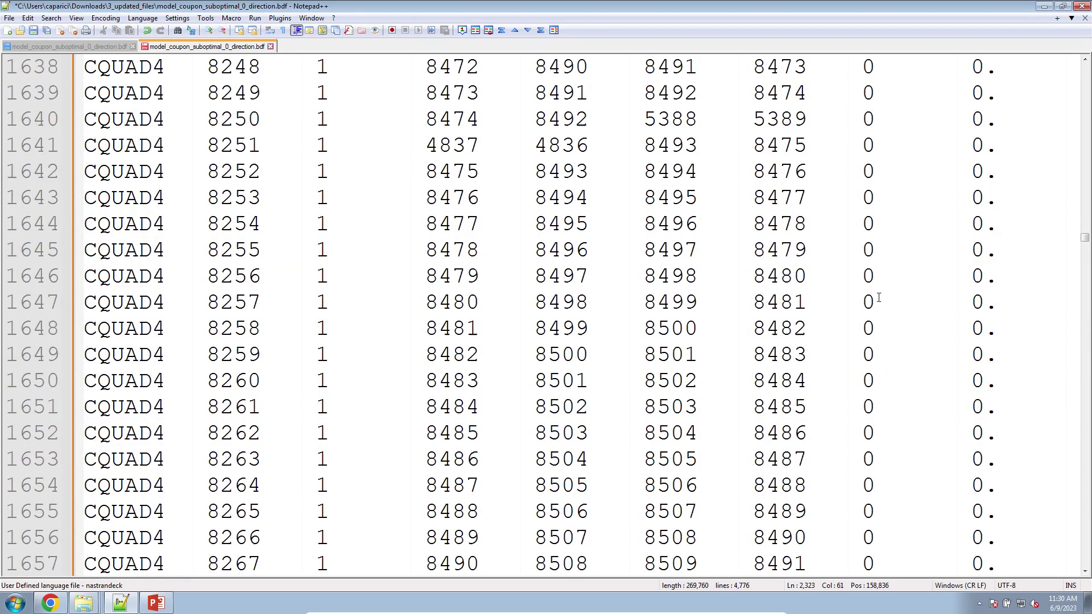
left_click(34, 30)
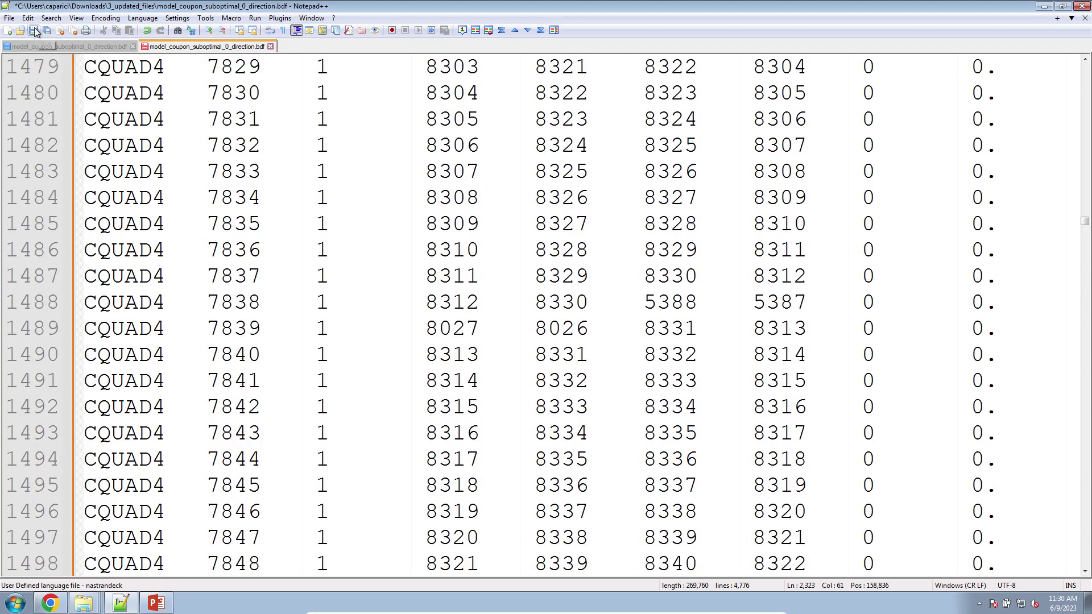
left_click(643, 163)
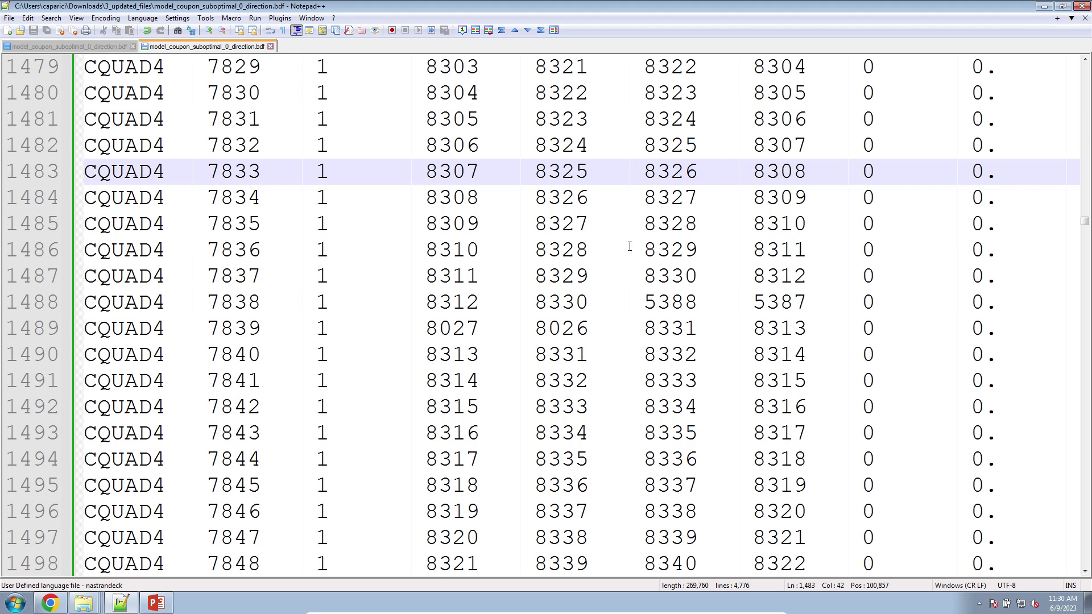
Clear the desktop by minimizing the open windows and closing the nastran_working_directory folder window and the one behind it.
left_click(1040, 7)
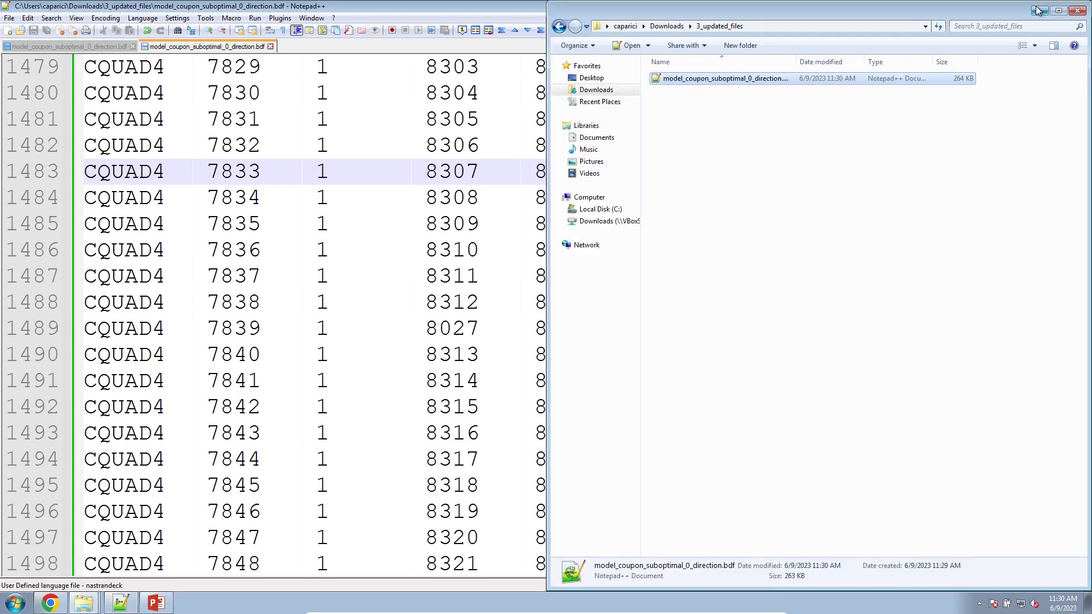
left_click(1041, 7)
left_click(1047, 9)
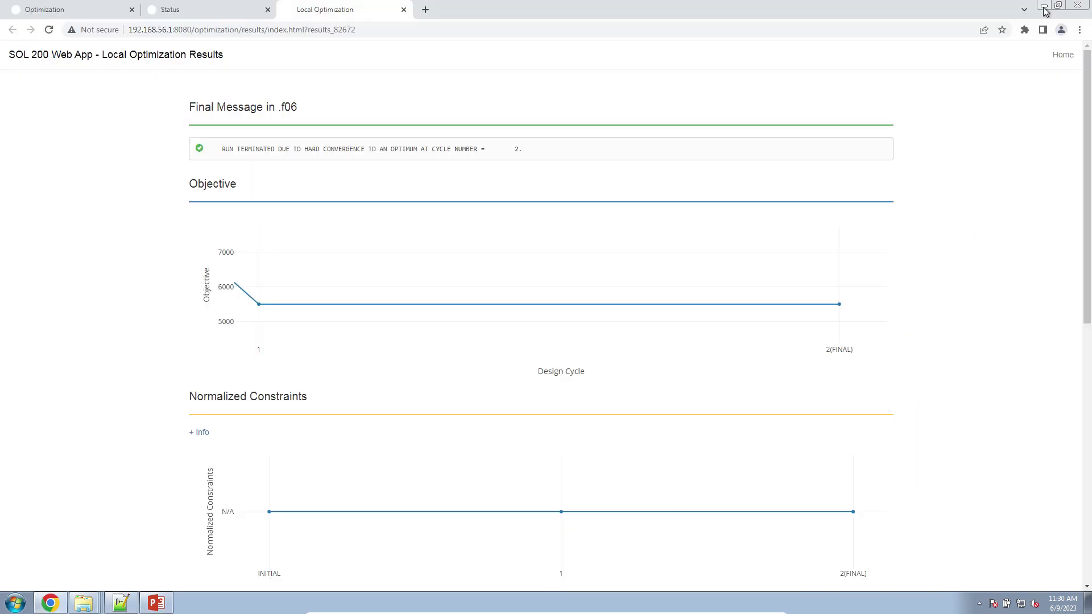
left_click(1046, 11)
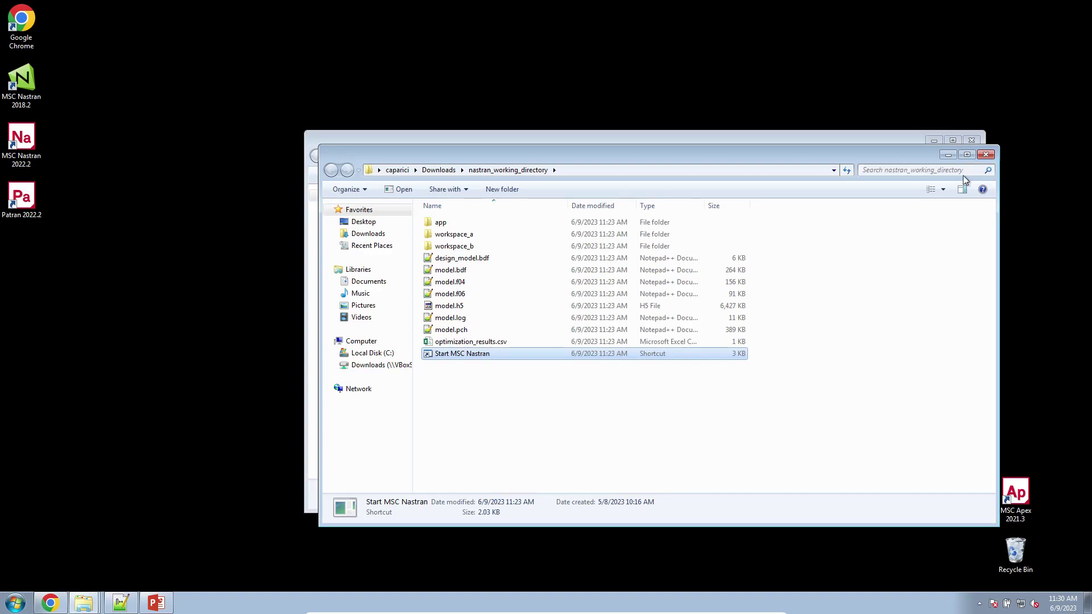
left_click(987, 154)
left_click(975, 142)
Create two new folders on the desktop named pat_1 and pat_2.
right_click(356, 226)
mouse_move(404, 319)
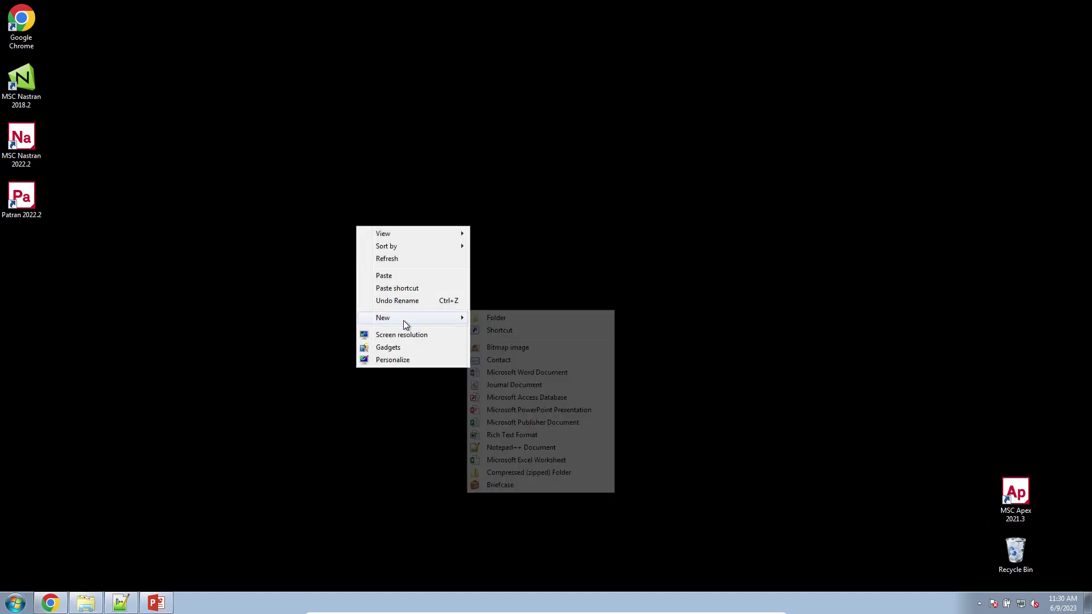
left_click(530, 320)
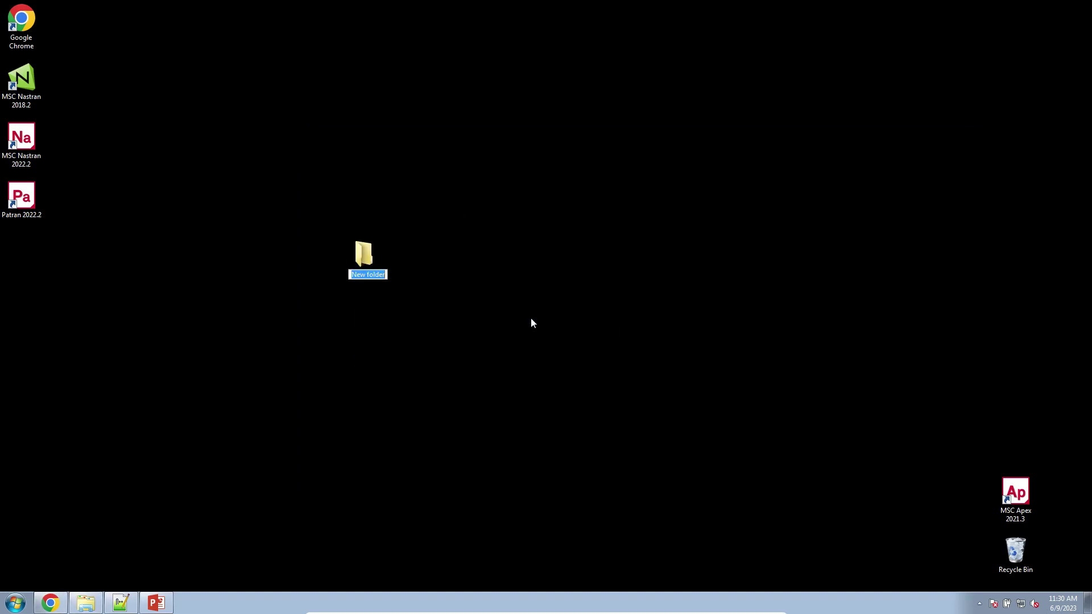
type("pat_1")
key("Return")
right_click(564, 296)
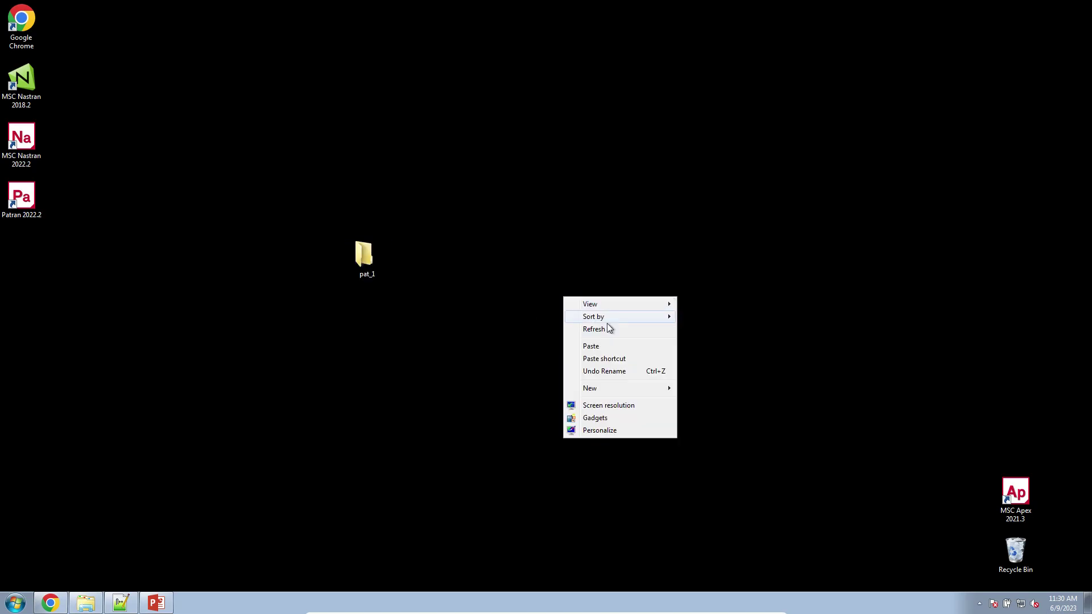
left_click(681, 388)
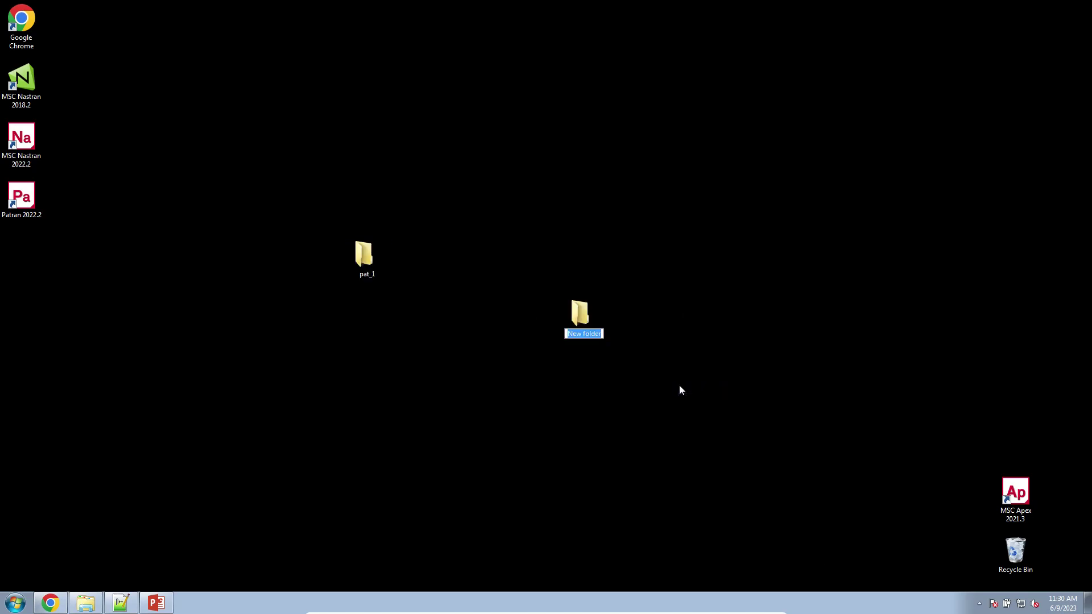
type("pat_2")
key("Return")
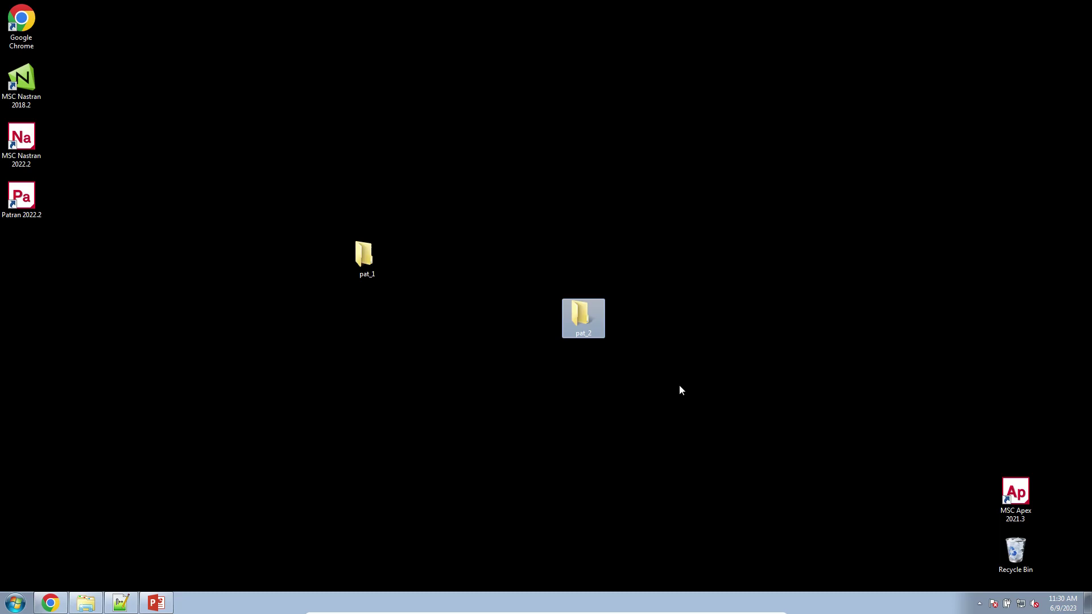
Launch one Patran 2022.2 session from the pat_1 folder and a second from the pat_2 folder.
right_click(371, 263)
left_click(395, 284)
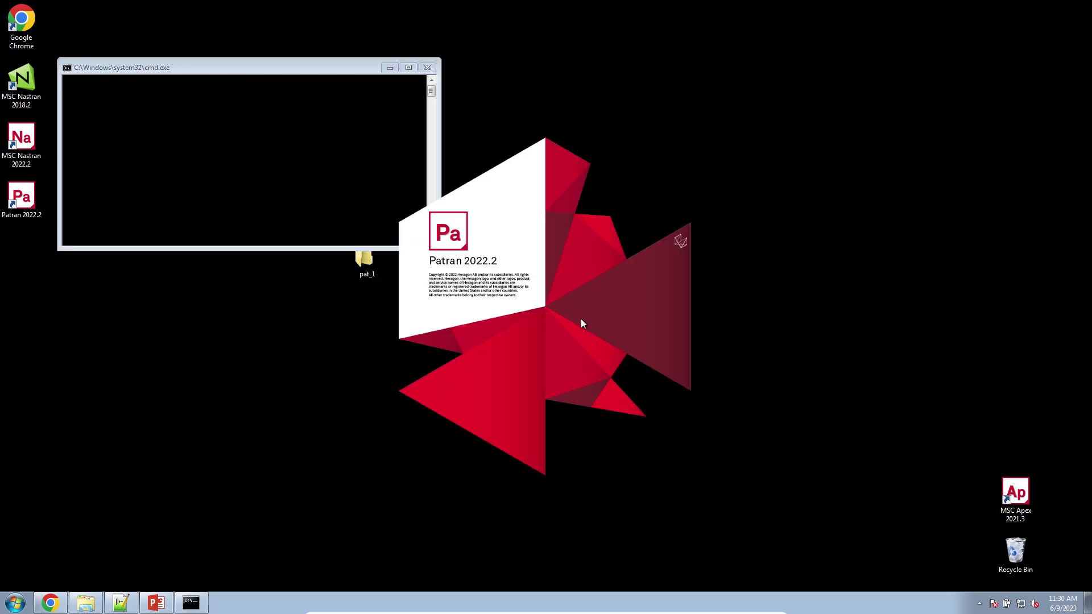
left_click(1087, 605)
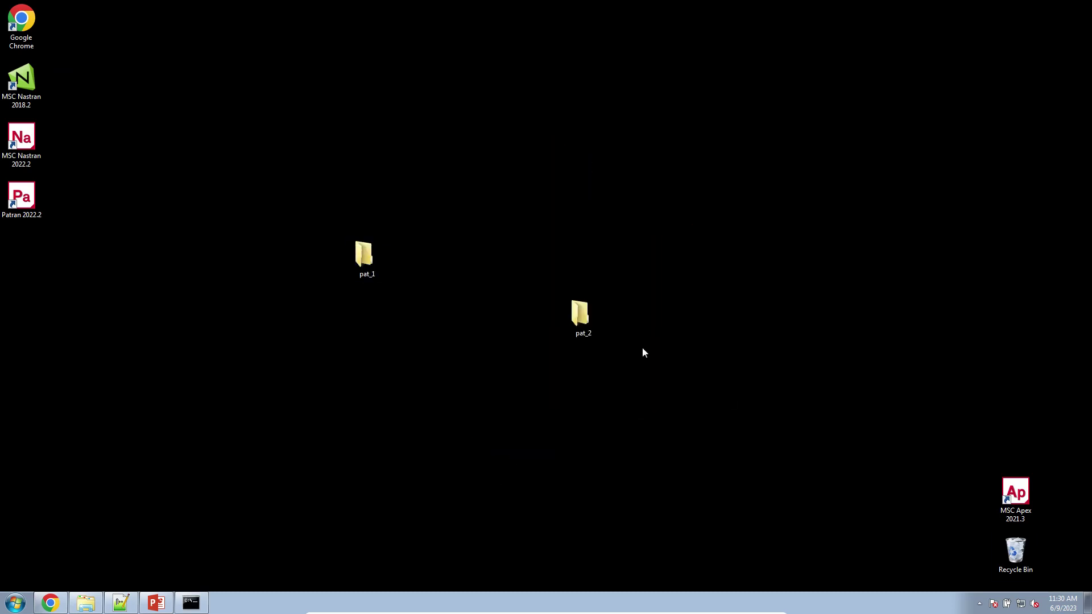
right_click(579, 321)
left_click(605, 341)
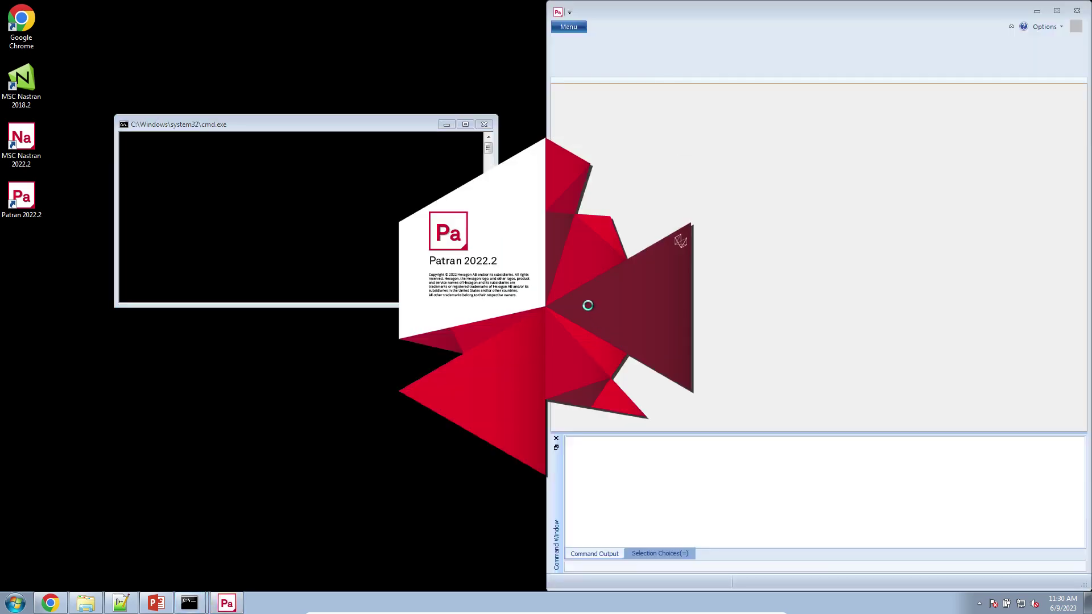
Check the 1_starting_files and 3_updated_files folders in Downloads while Patran loads, and minimize the file window.
left_click(86, 602)
left_click(631, 93)
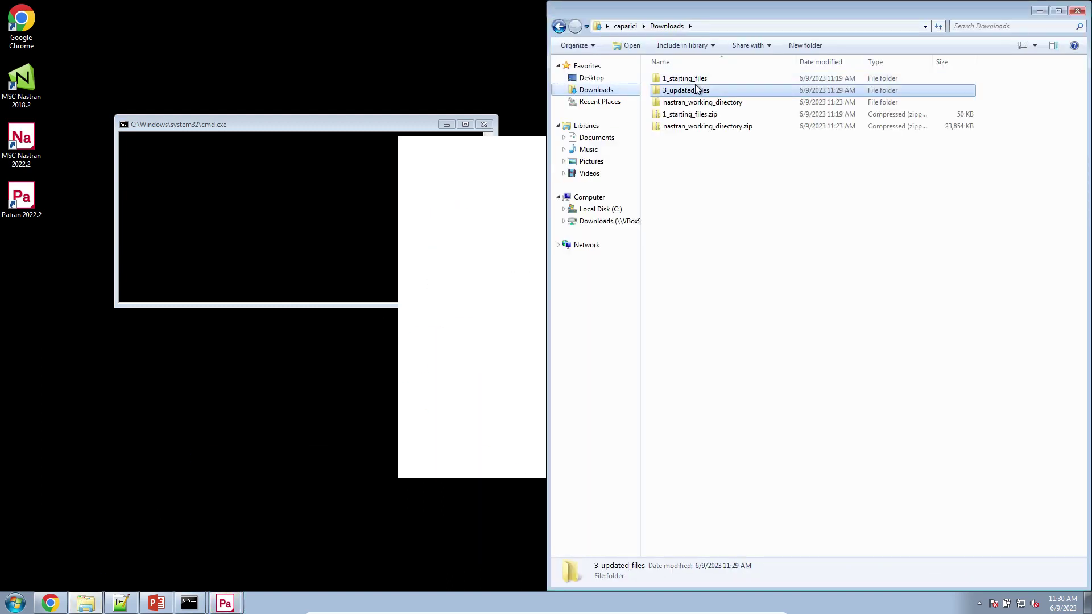
left_click(698, 80)
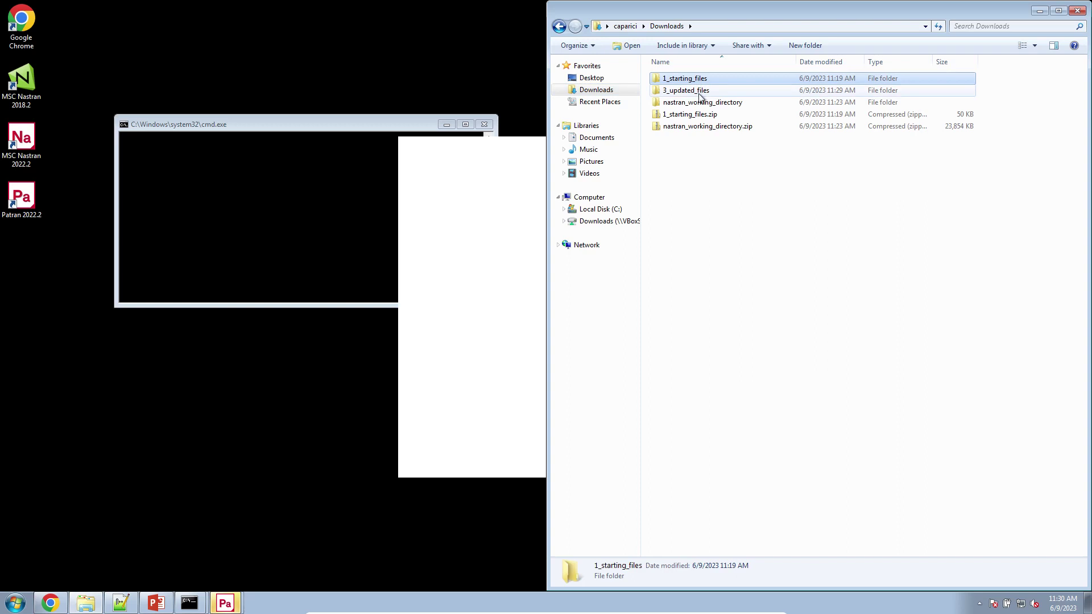
left_click(700, 93)
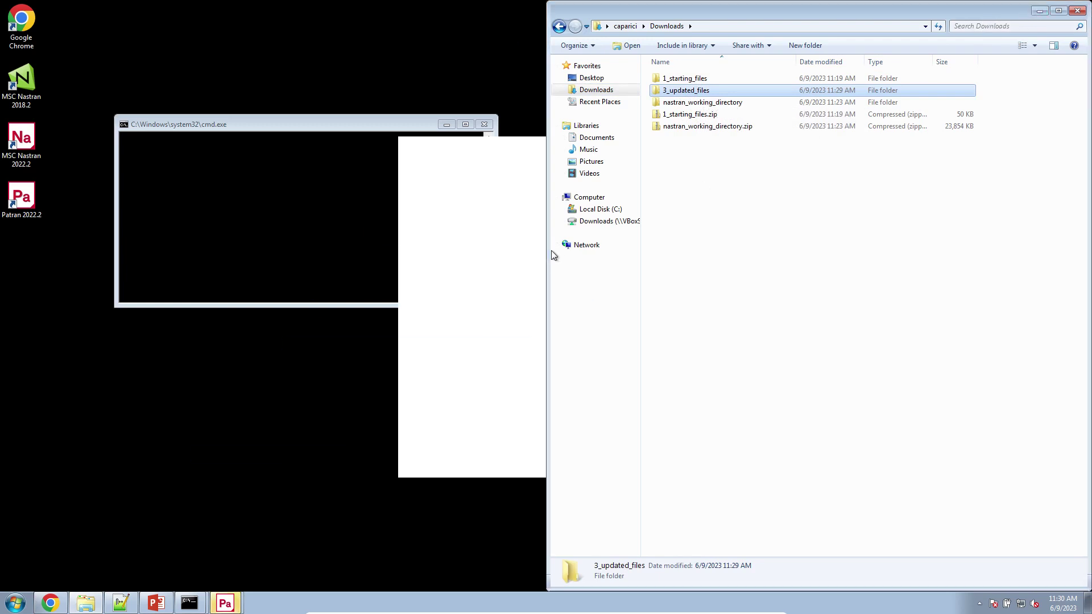
left_click(1040, 11)
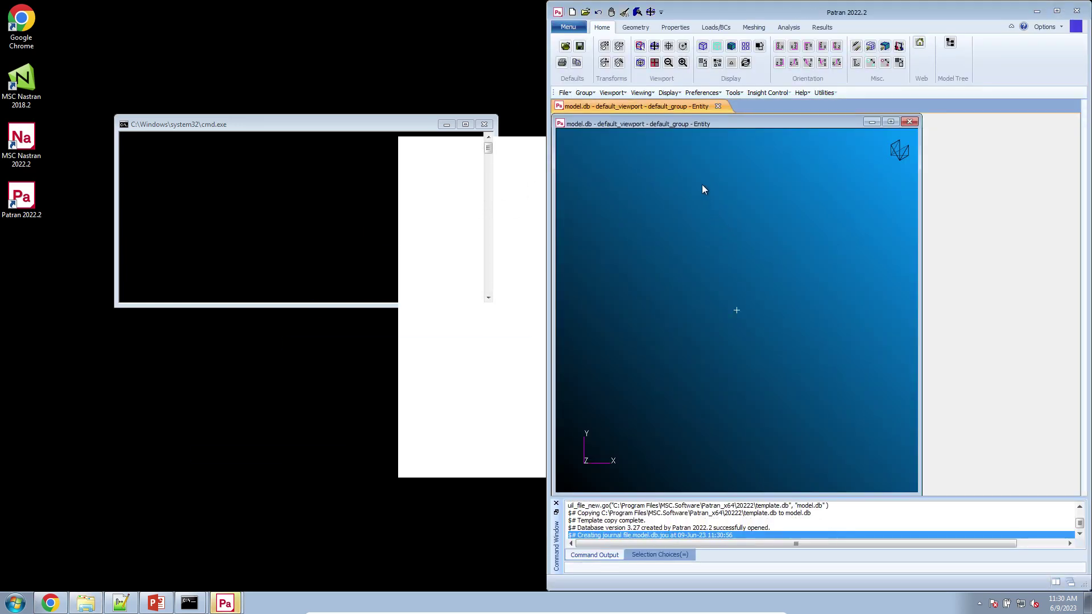
Import the MSC.Nastran input file model_coupon_suboptimal_0_direction.bdf from Downloads' 3_updated_files folder into the first available Patran session.
right_click(702, 185)
mouse_move(775, 263)
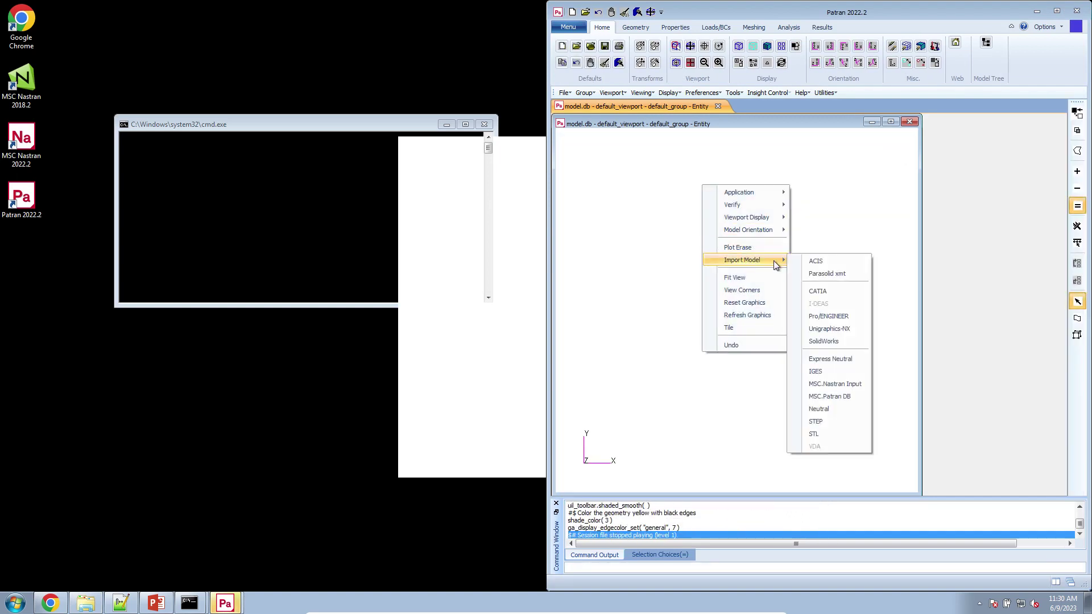
left_click(834, 384)
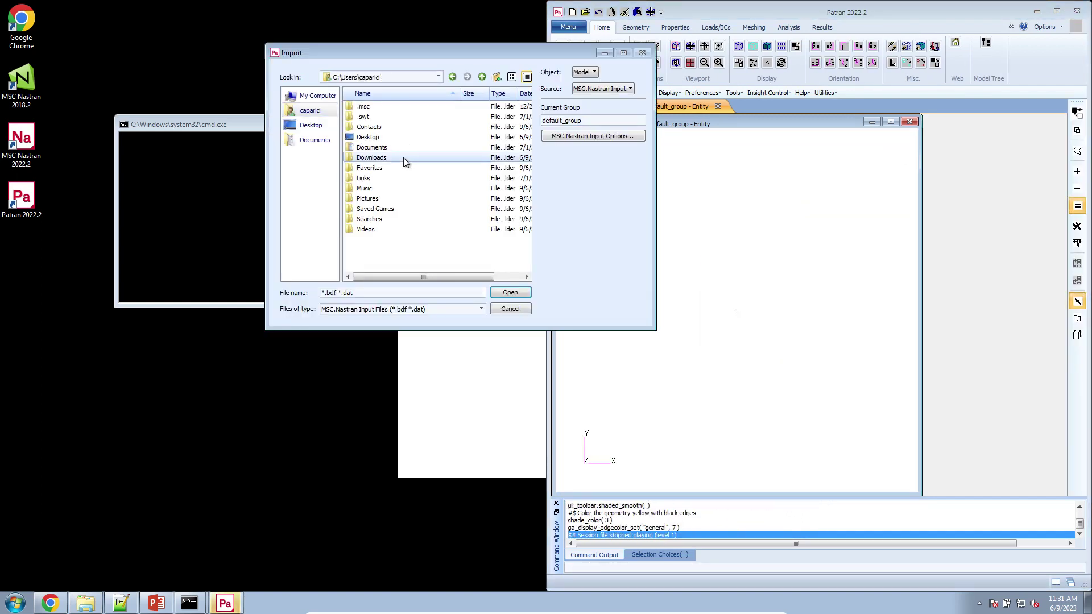
double_click(399, 157)
double_click(398, 126)
double_click(397, 109)
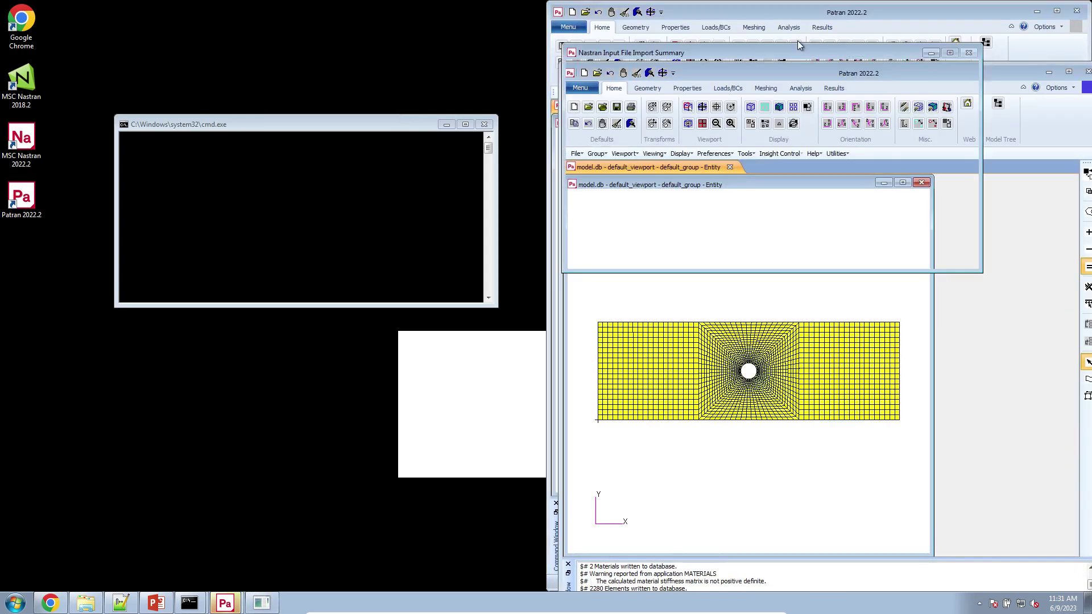
Place the other Patran session alongside, import its MSC.Nastran input model_coupon_suboptimal_0_direction.bdf from 1_starting_files, and dismiss the import summaries.
left_click_drag(831, 14, 1, 126)
right_click(198, 145)
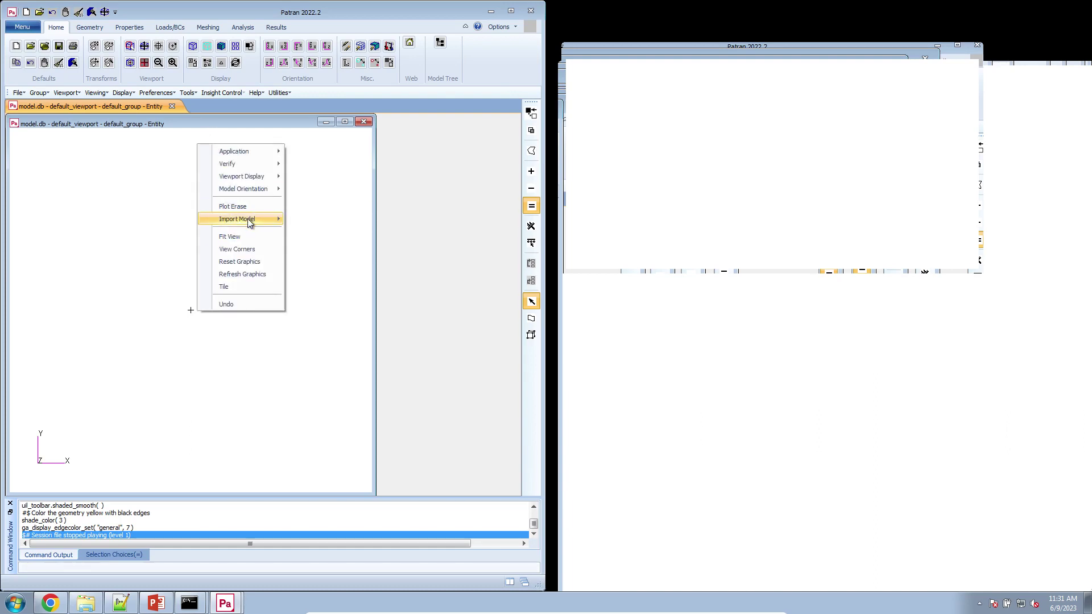
mouse_move(246, 219)
left_click(314, 343)
left_click(310, 110)
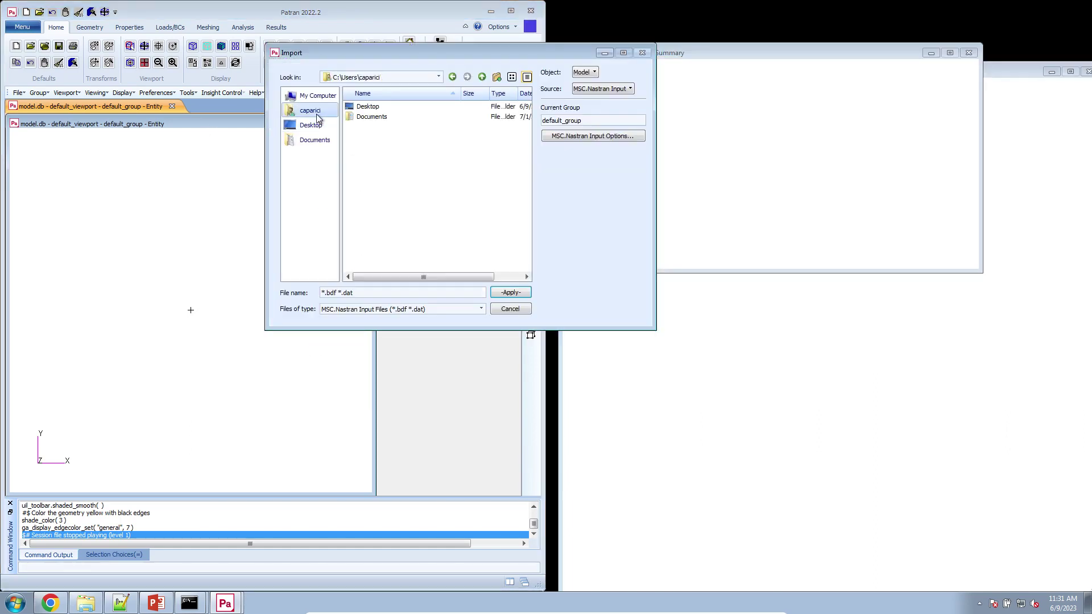
left_click(320, 97)
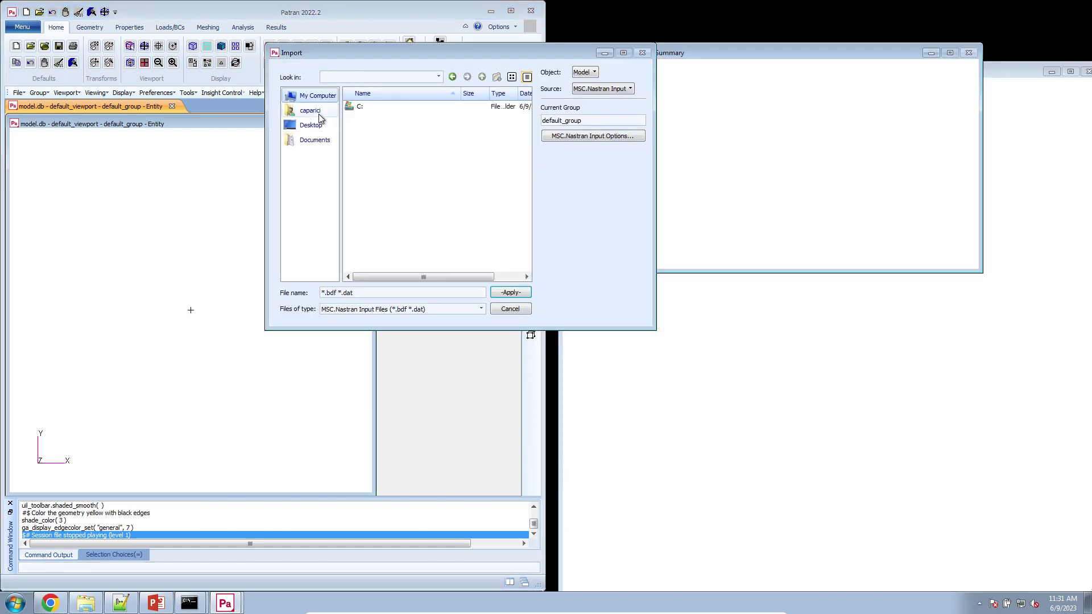
left_click(319, 114)
double_click(370, 158)
double_click(373, 107)
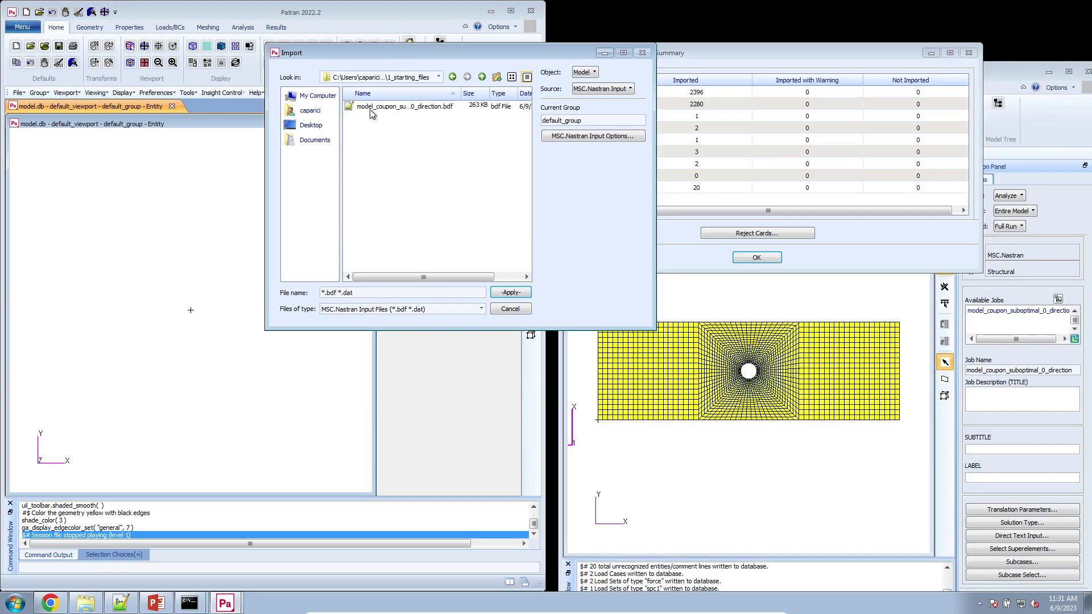
double_click(372, 108)
left_click(783, 260)
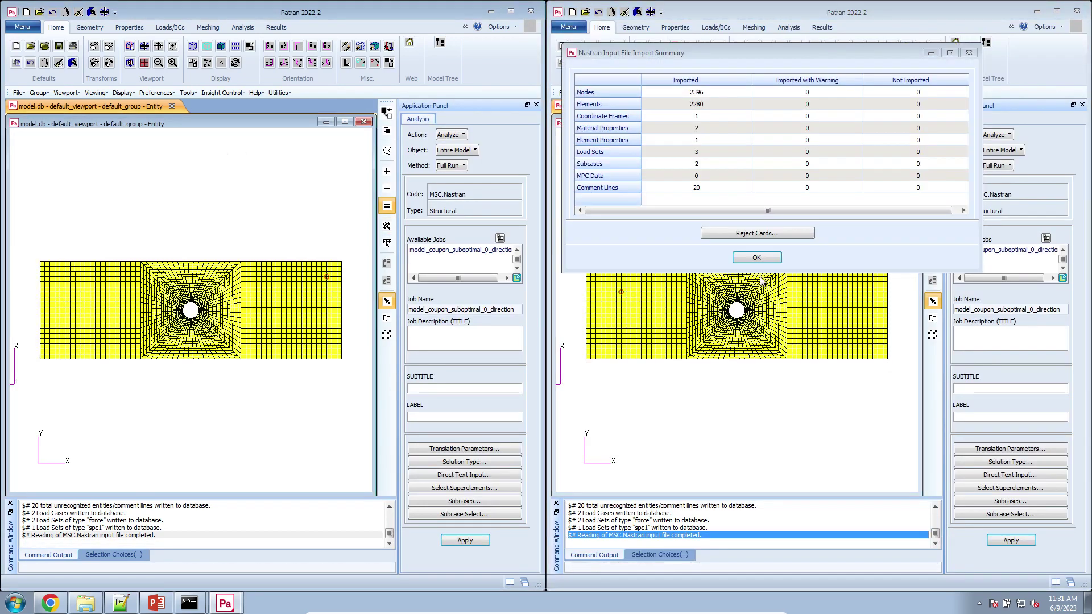
left_click(757, 257)
Set the finite element display to show only free edges in both Patran sessions.
left_click(123, 92)
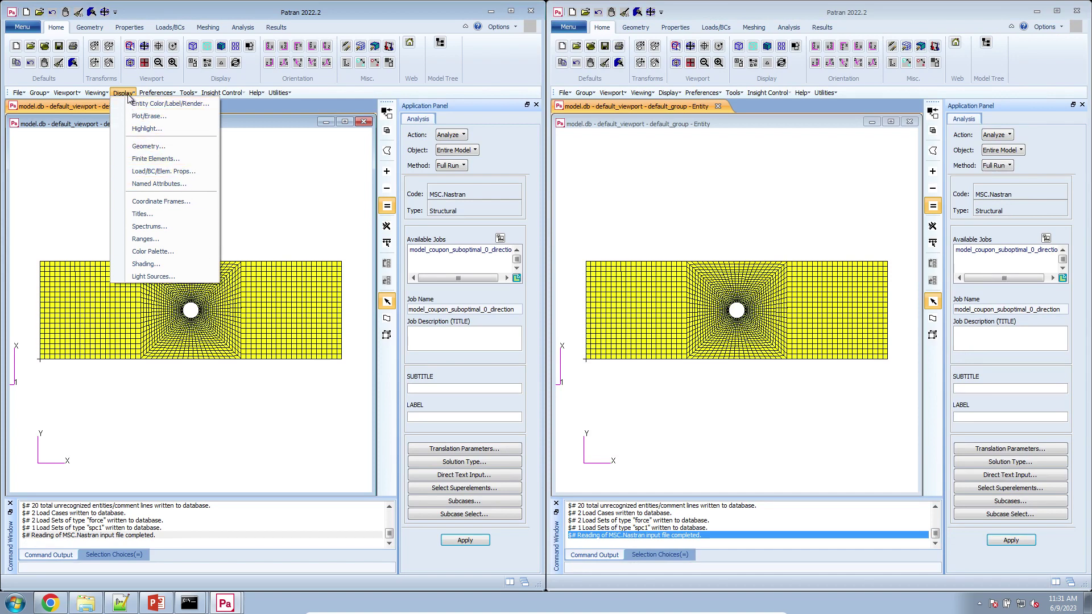
left_click(149, 146)
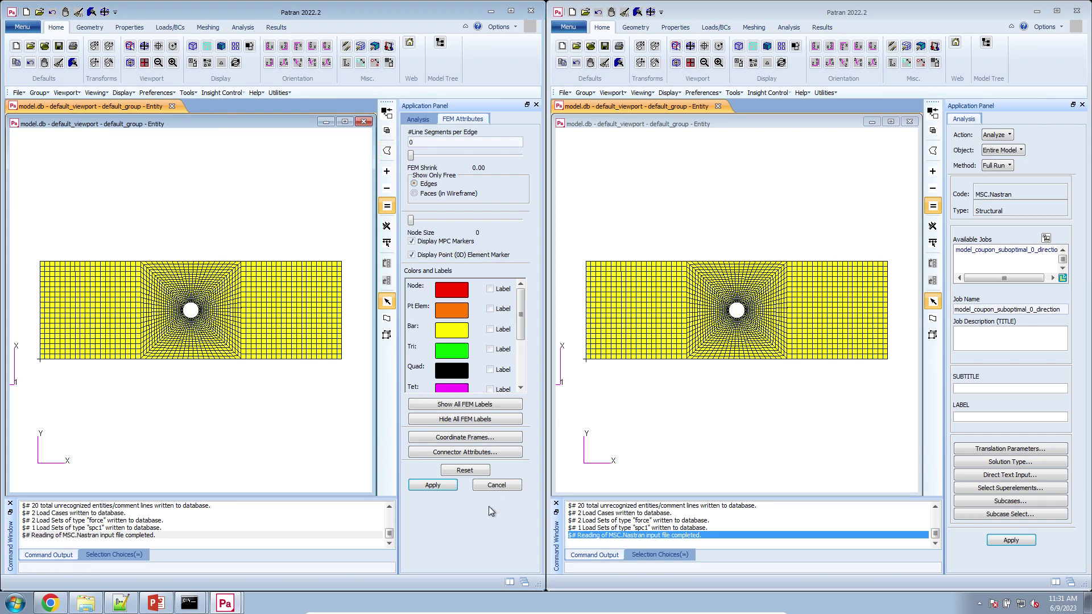
left_click(449, 488)
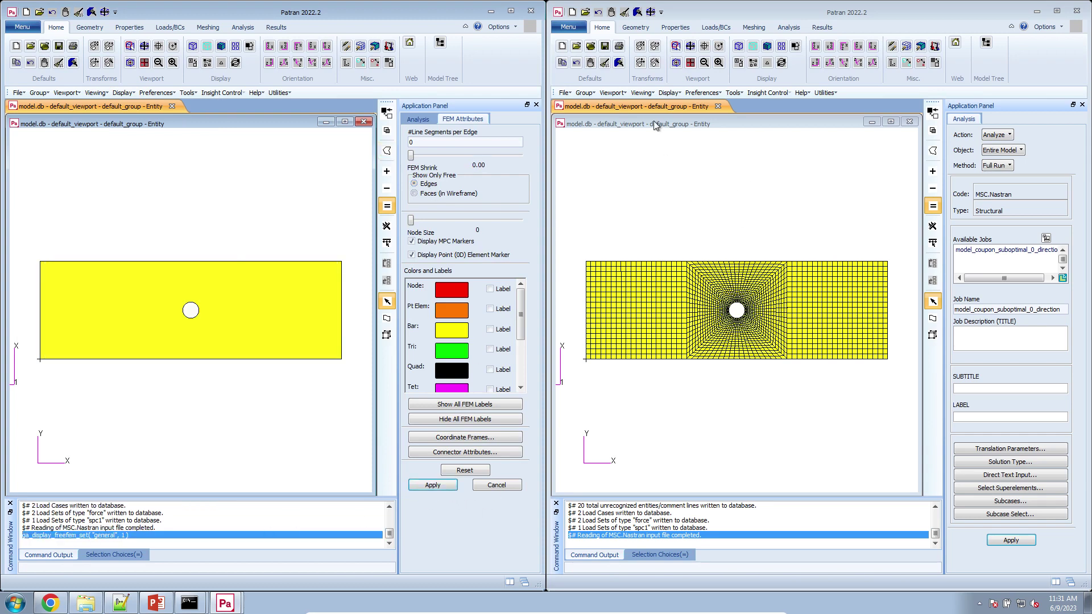
left_click(669, 93)
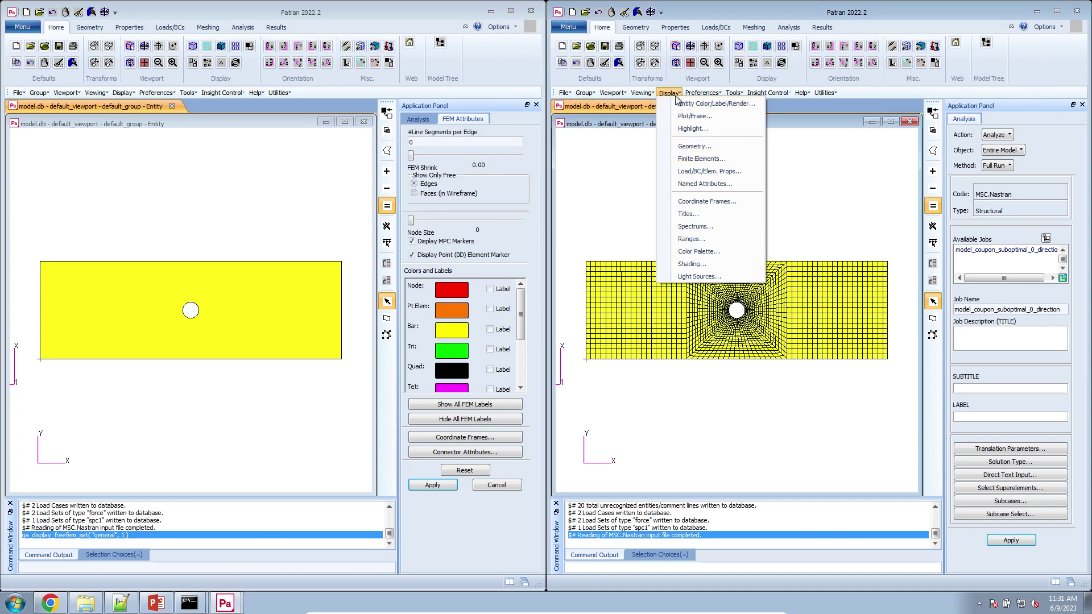
left_click(702, 159)
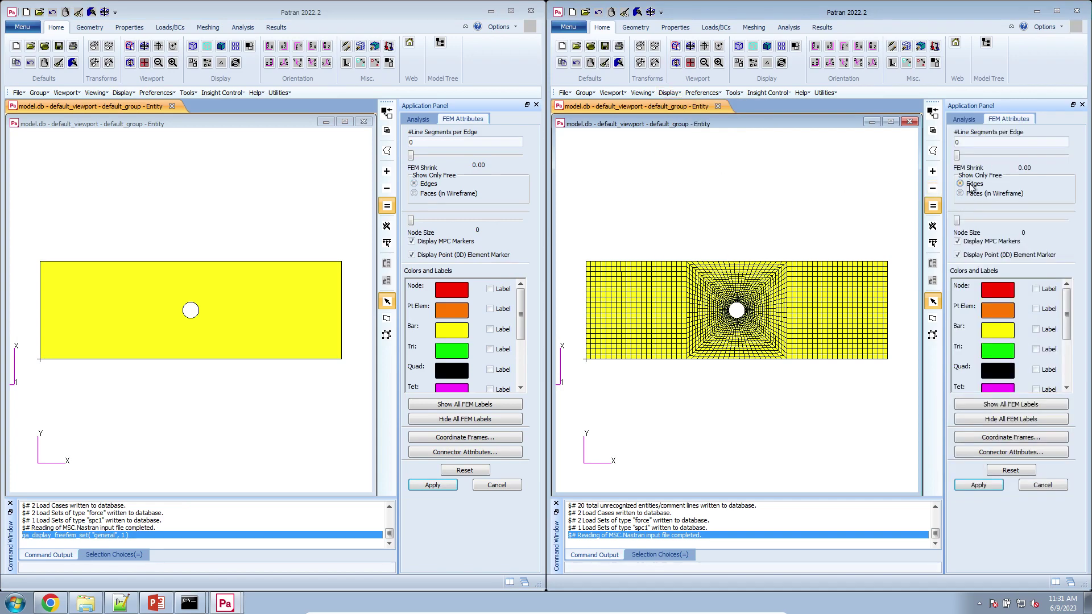
left_click(978, 486)
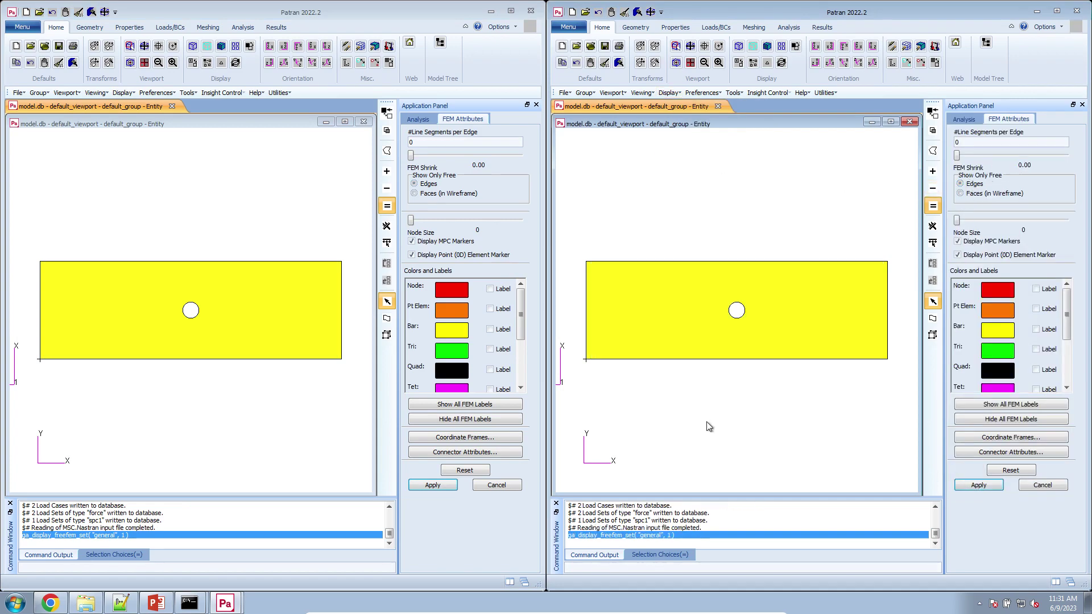
Set up a material orientation plot in the original model's session with scale factor 0.05 and the material direction defined by Ply.
left_click(276, 93)
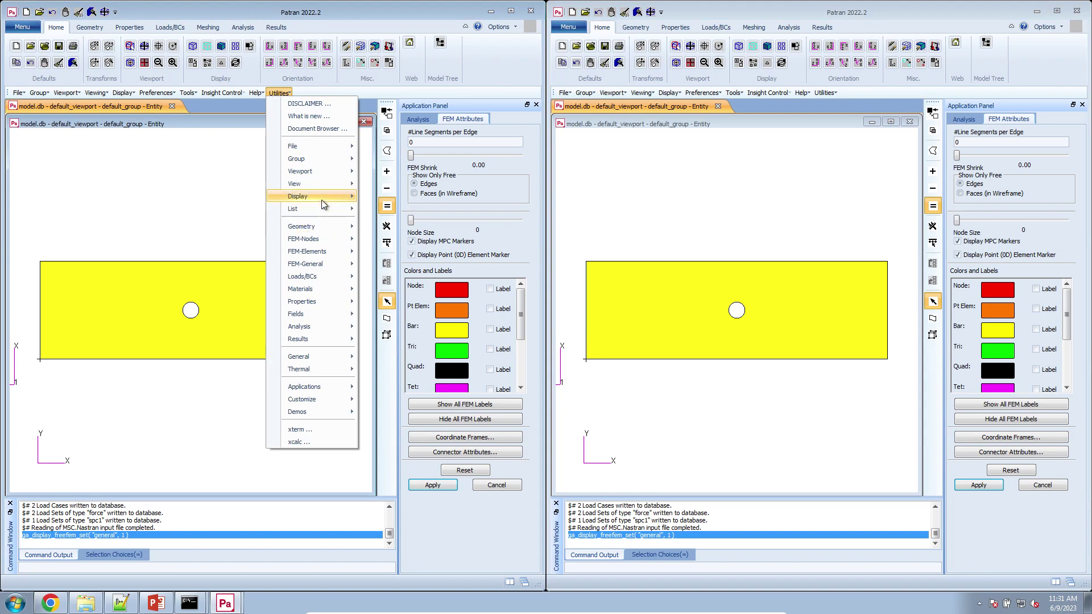
mouse_move(323, 204)
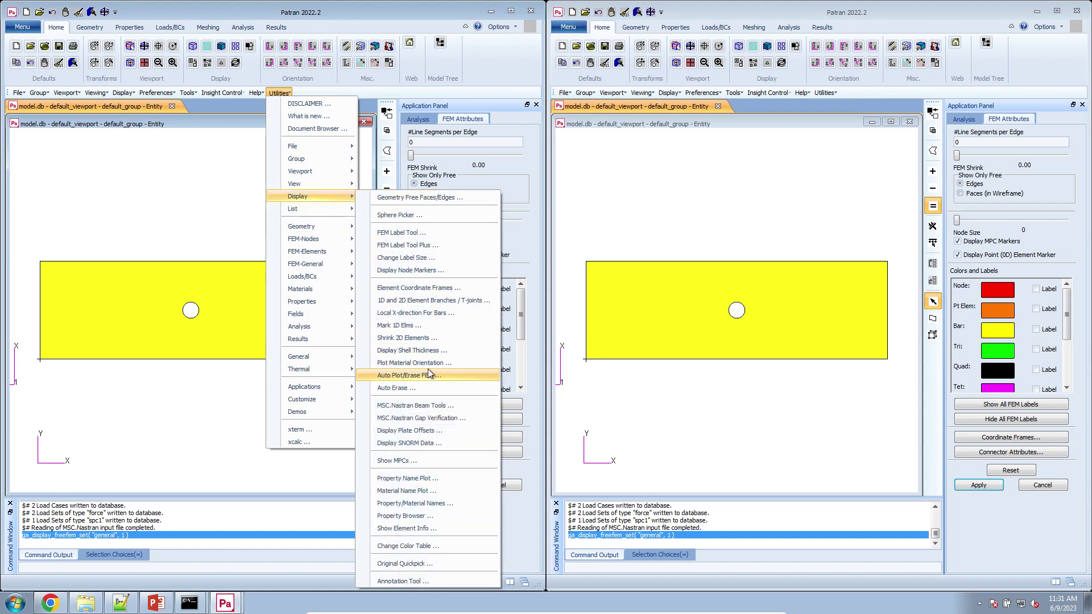
left_click(418, 363)
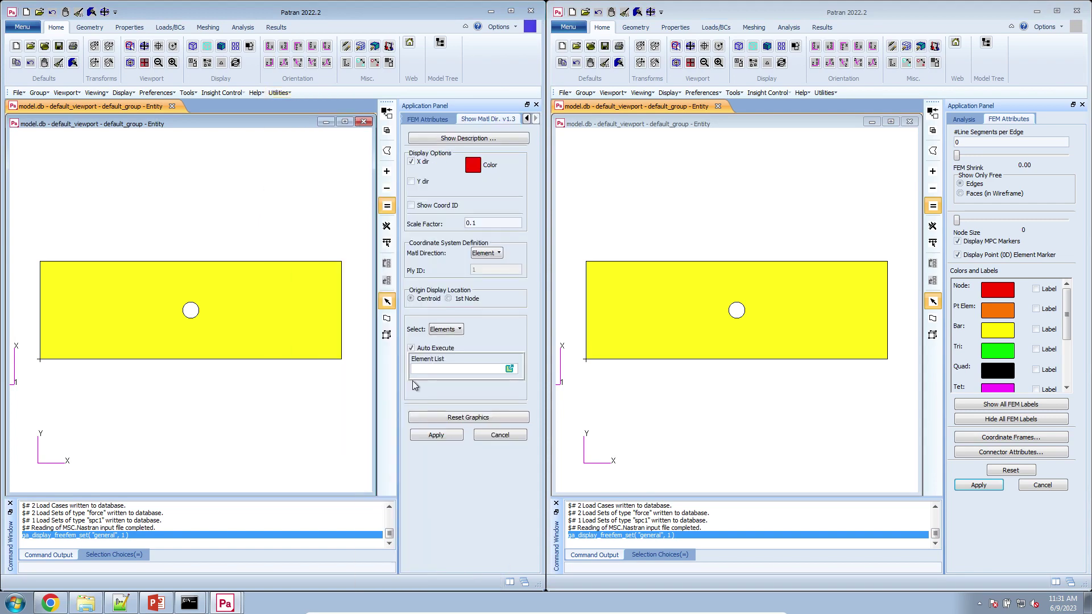
left_click(475, 226)
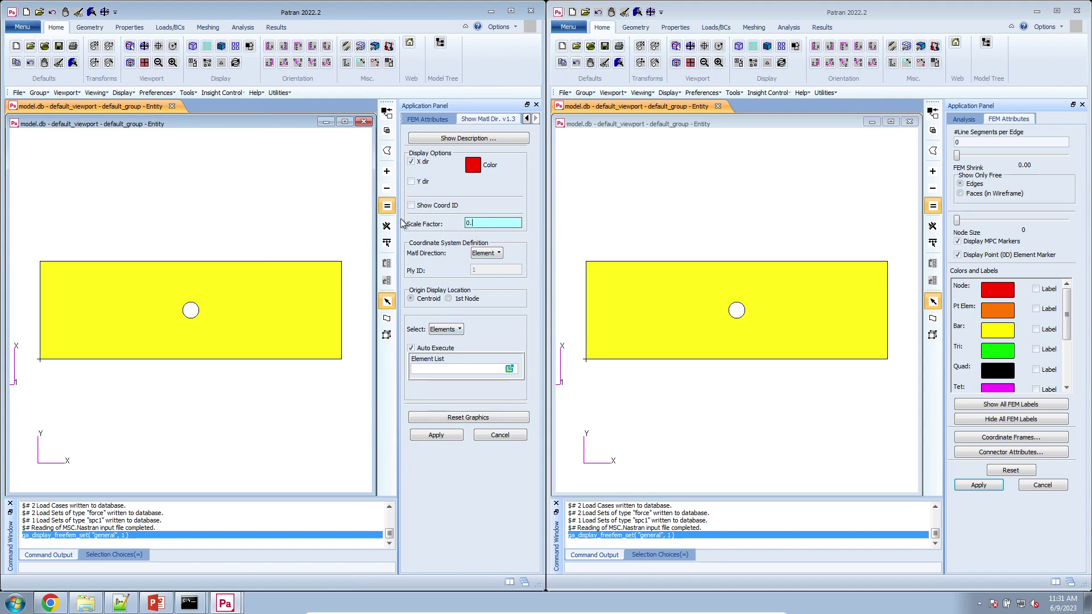
type("0.05")
key("Tab")
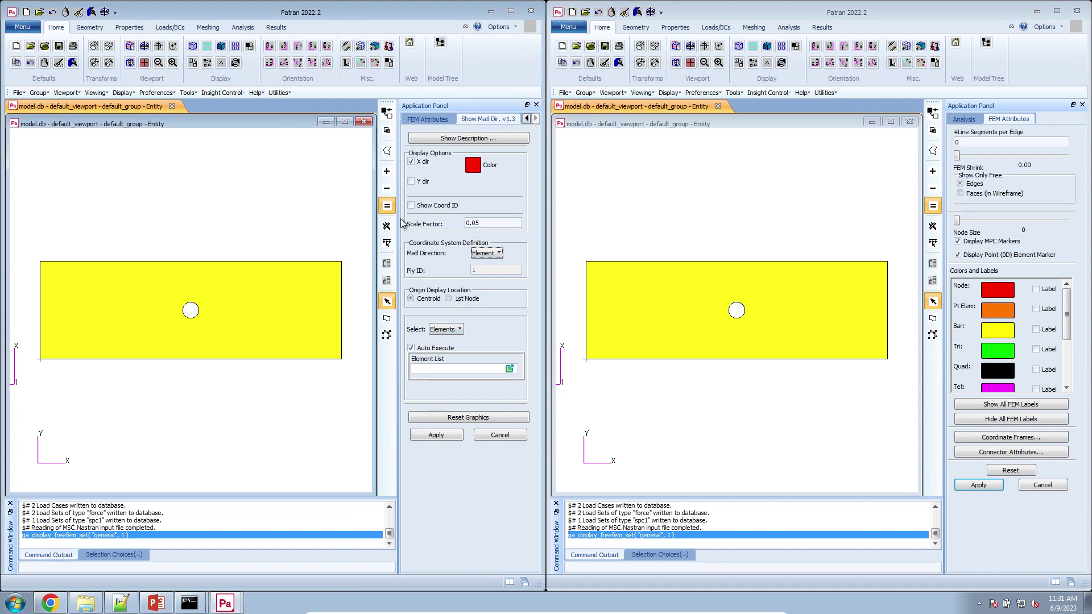
left_click(491, 223)
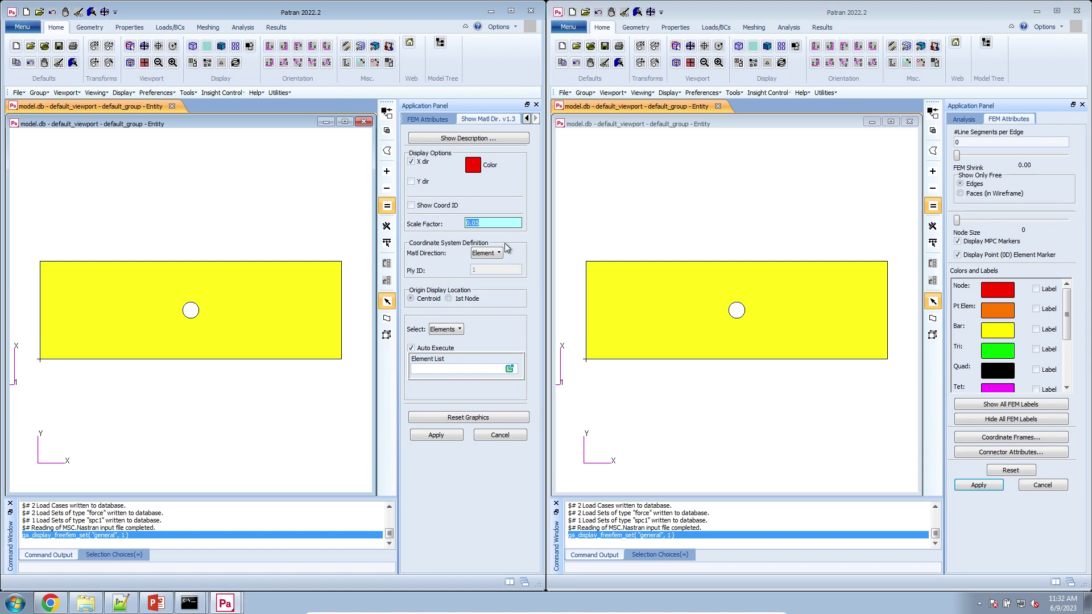
left_click(489, 254)
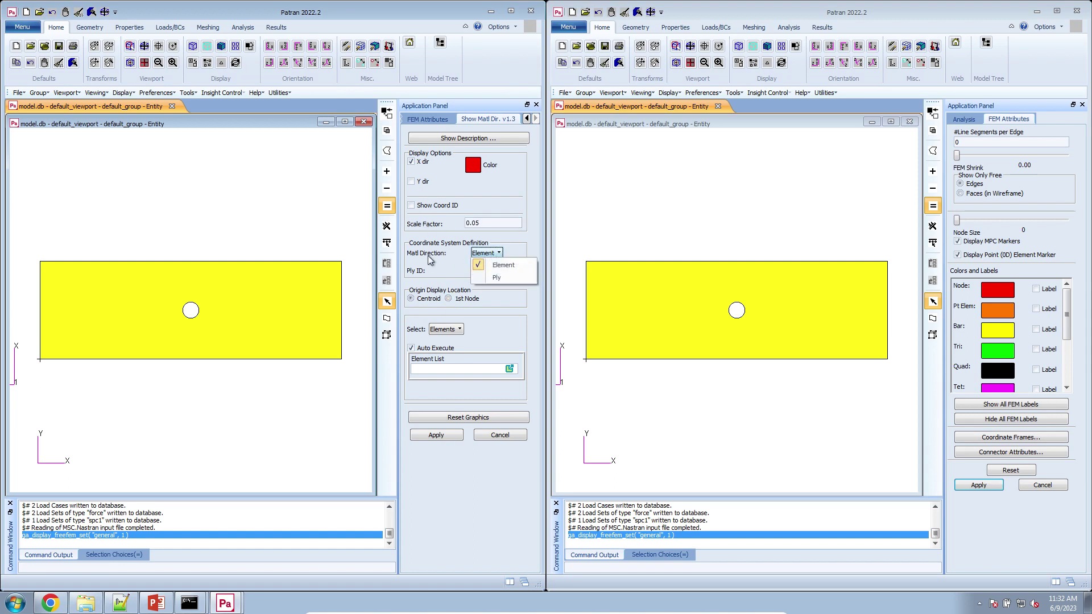
left_click(503, 279)
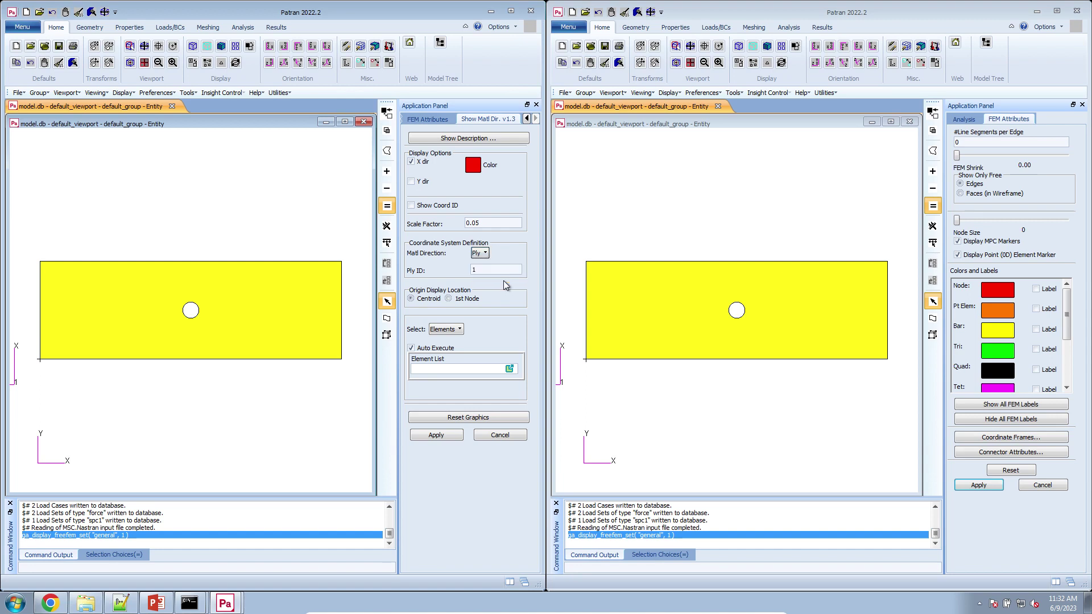
Plot the ply 1 material directions on all elements of the original coupon model.
left_click(452, 371)
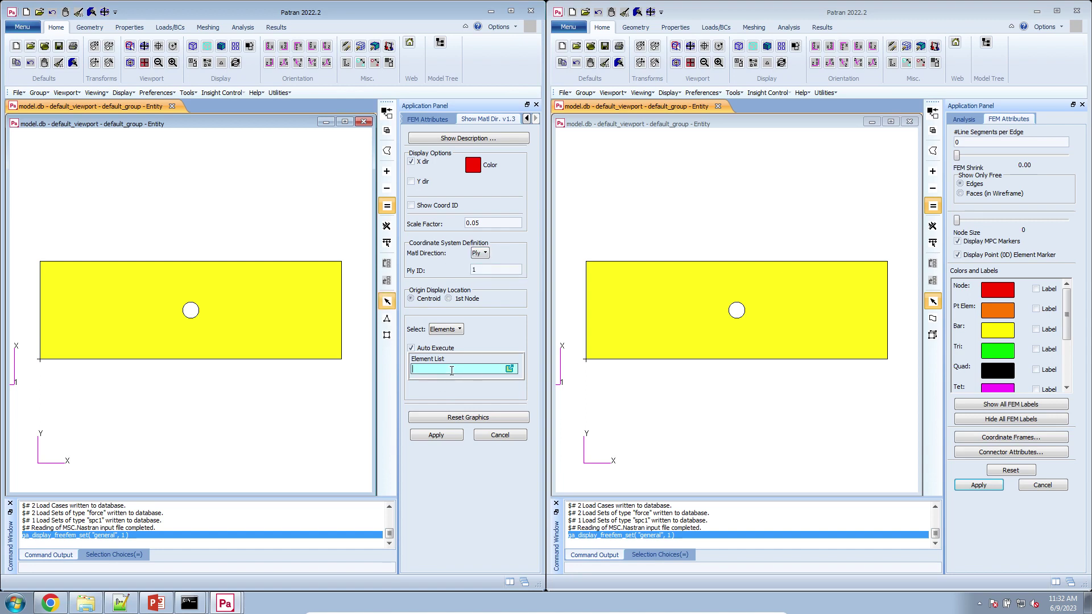
left_click_drag(19, 251, 374, 418)
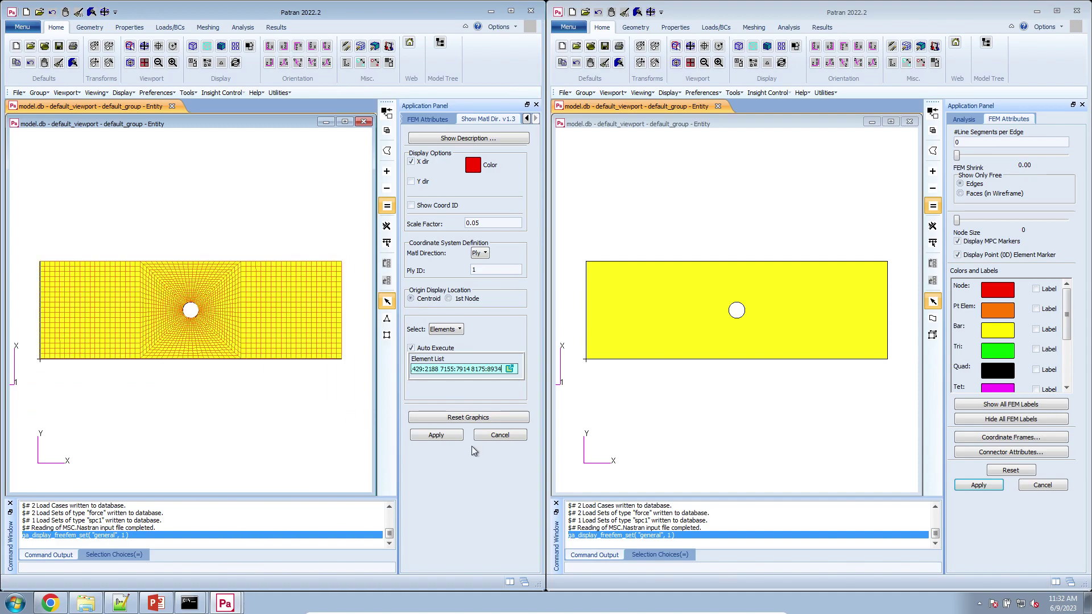
left_click(451, 436)
Enlarge the original model's viewport and examine the ply direction arrows around the hole and along the coupon's upper edge.
scroll(203, 319, "up", 2)
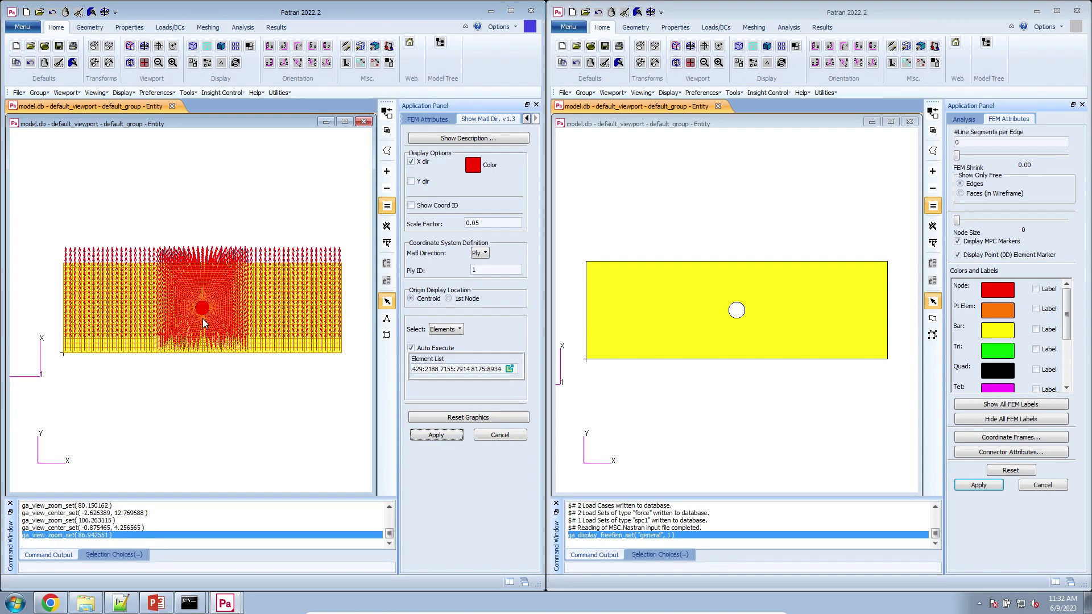
scroll(196, 288, "up", 1)
scroll(196, 288, "down", 1)
middle_click_drag(290, 218, 185, 234, "ctrl")
middle_click_drag(261, 245, 234, 268, "ctrl")
scroll(234, 268, "down", 1)
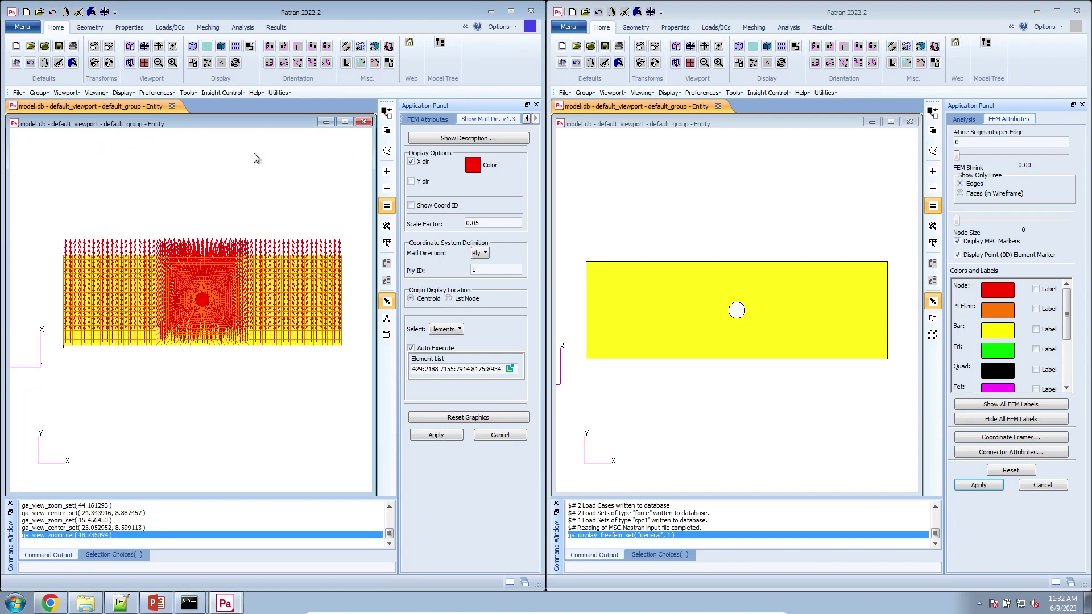
double_click(257, 125)
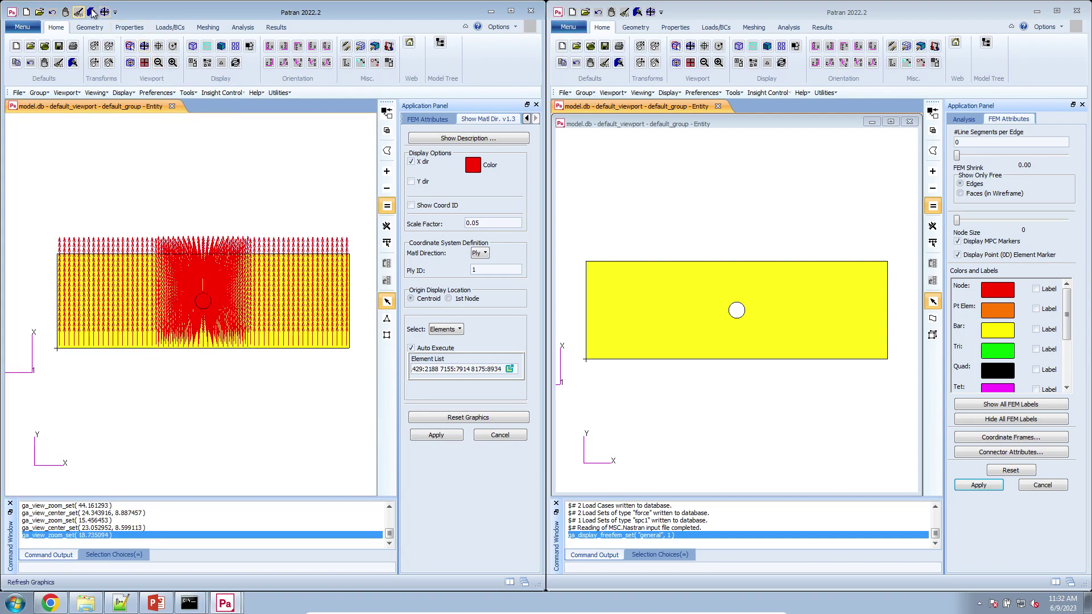
scroll(309, 373, "down", 3)
scroll(270, 377, "up", 10)
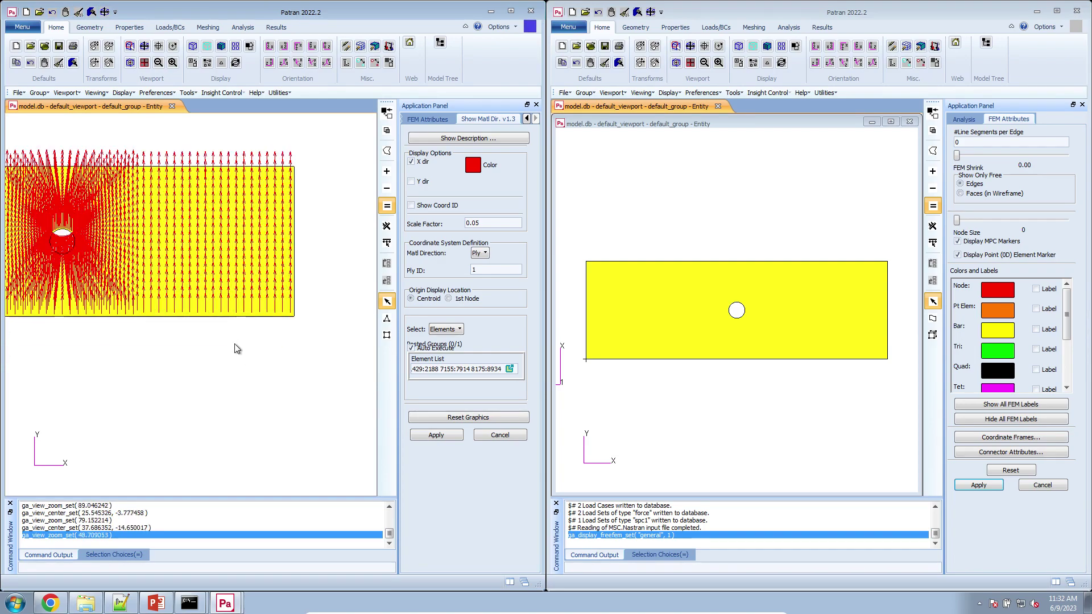
scroll(242, 294, "down", 1)
middle_click_drag(237, 302, 344, 420, "ctrl")
middle_click_drag(40, 335, 414, 344, "ctrl")
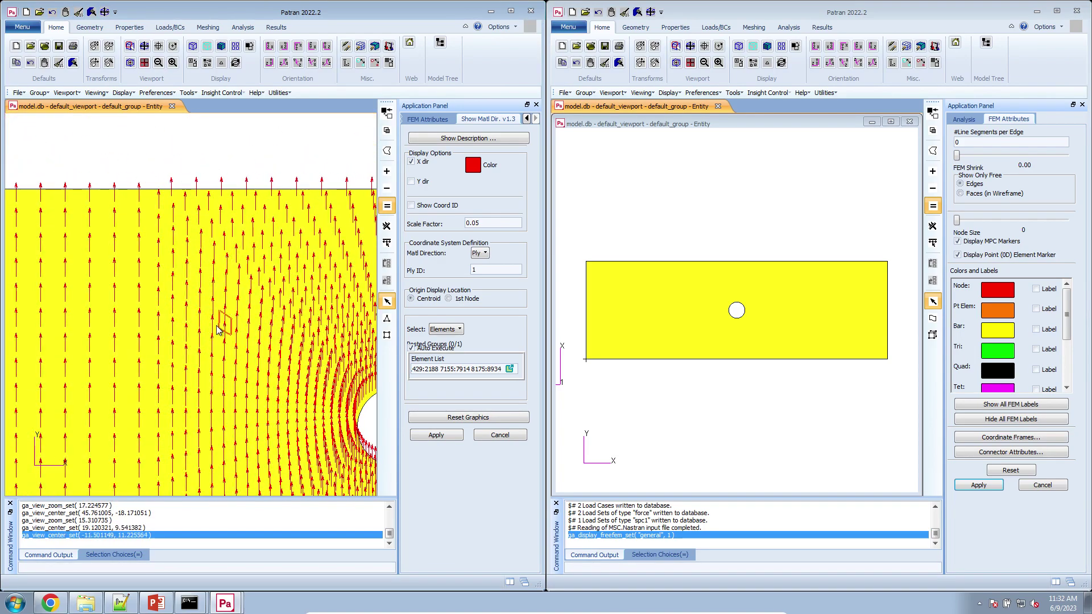
scroll(232, 335, "down", 4)
scroll(251, 345, "up", 9)
middle_click_drag(278, 359, 180, 395, "ctrl")
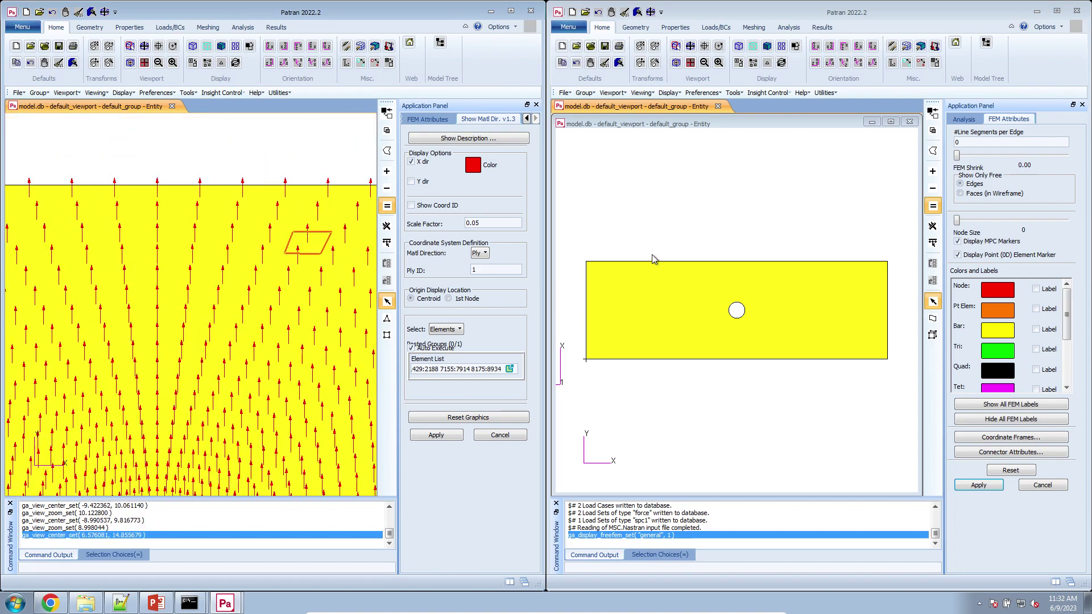
Set up the same material orientation plot in the updated model's session, with scale factor 0.05 and material direction Ply.
left_click(802, 93)
mouse_move(822, 96)
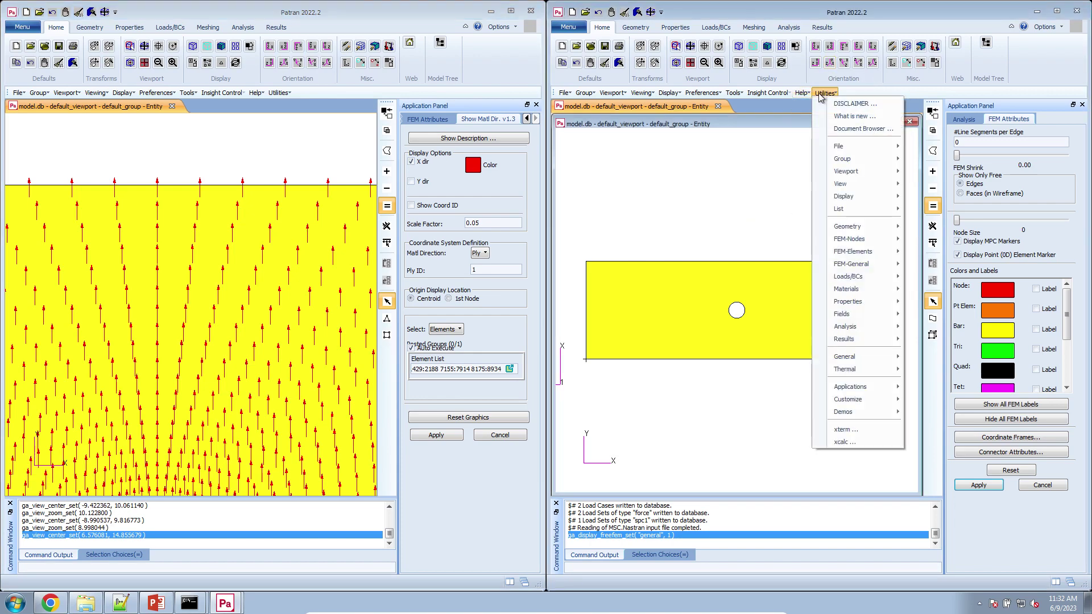
mouse_move(858, 195)
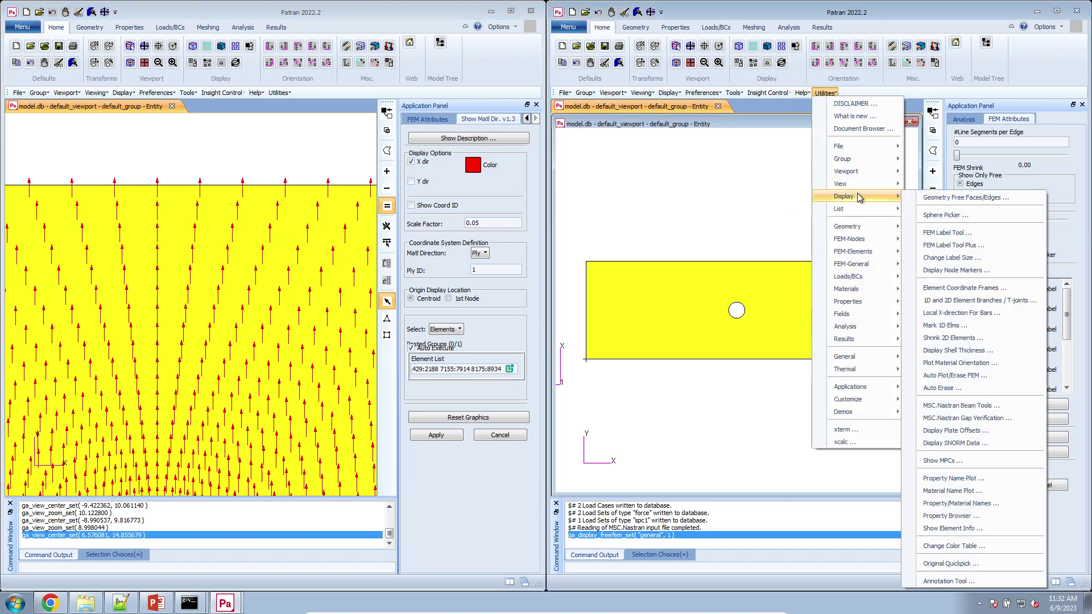
left_click(989, 365)
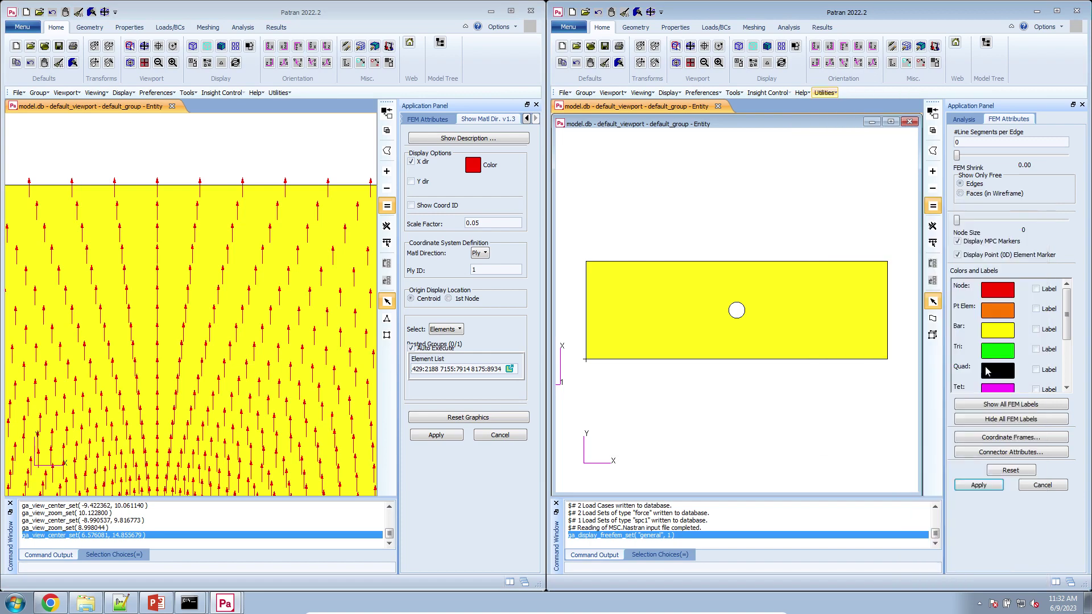
left_click(1027, 222)
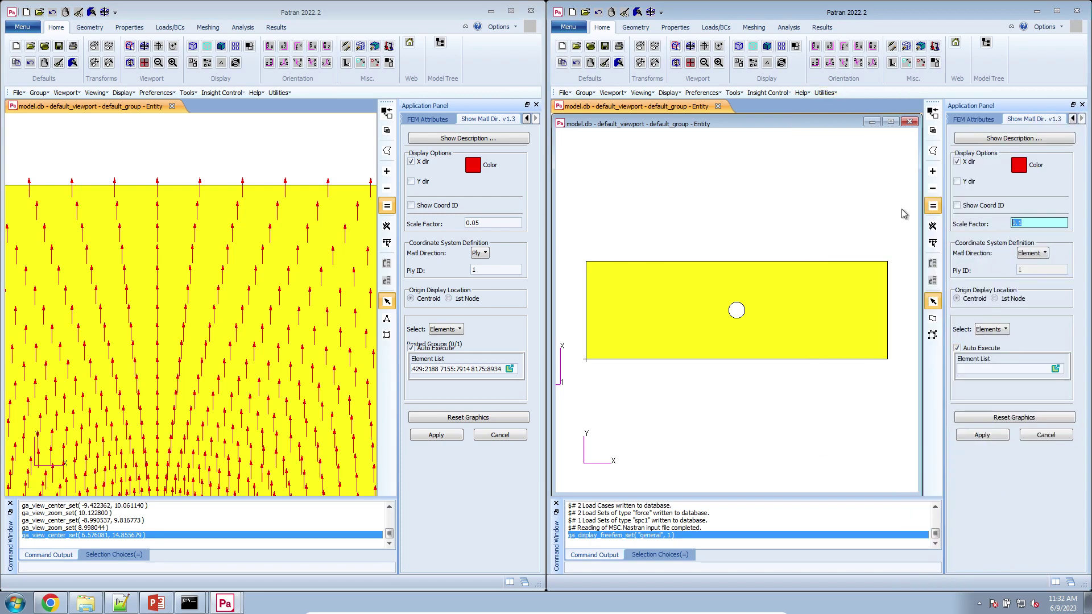
type("0.05")
key("Tab")
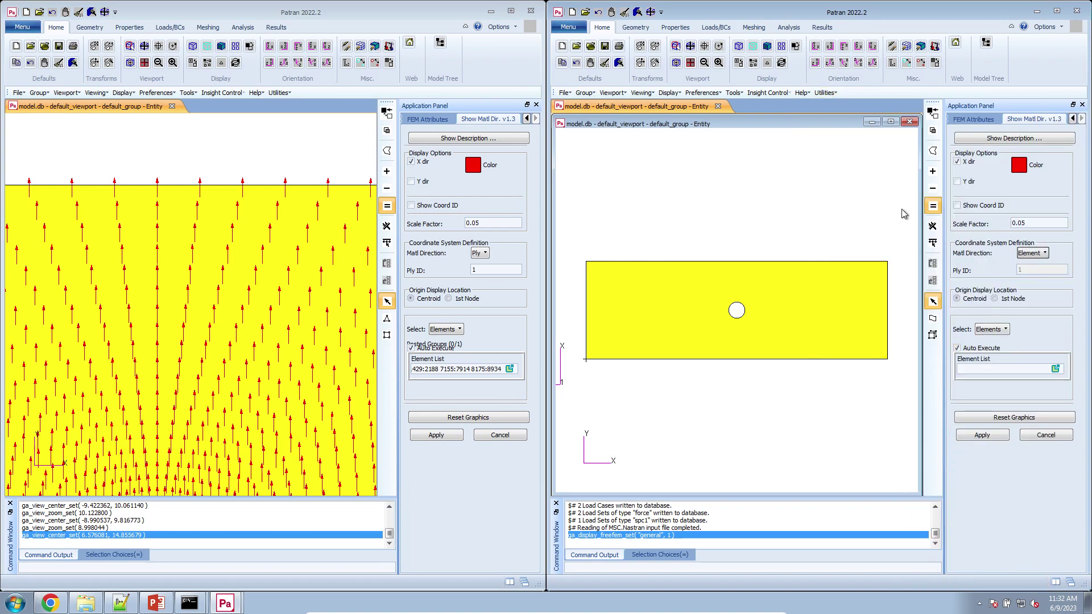
left_click(1044, 256)
left_click(1049, 284)
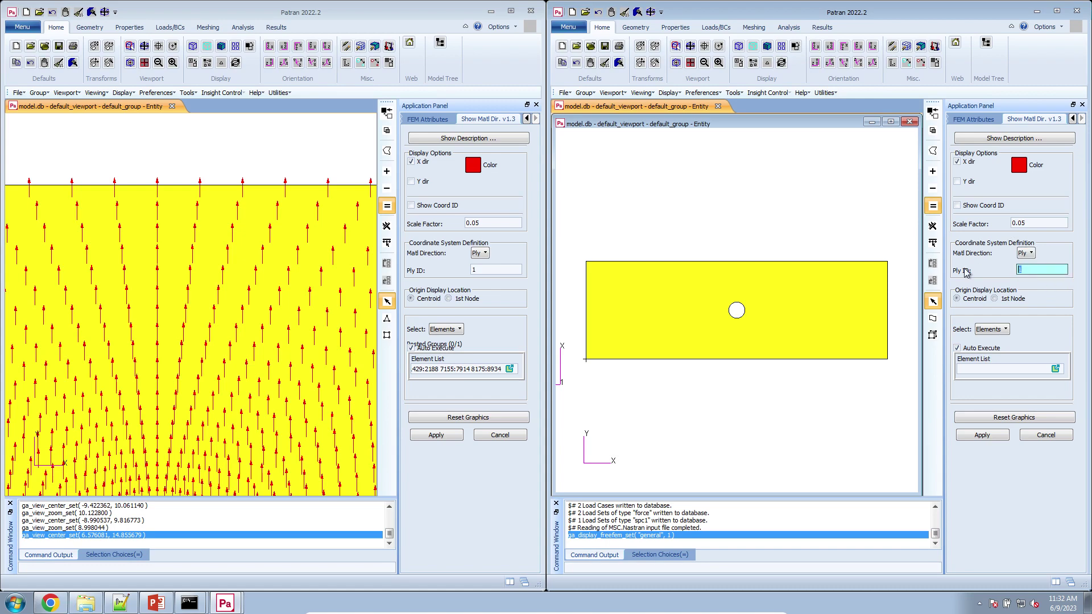
Plot the ply 1 material directions on all elements of the updated coupon model.
left_click(992, 370)
type("429:2188 7155:7914 8175:8934")
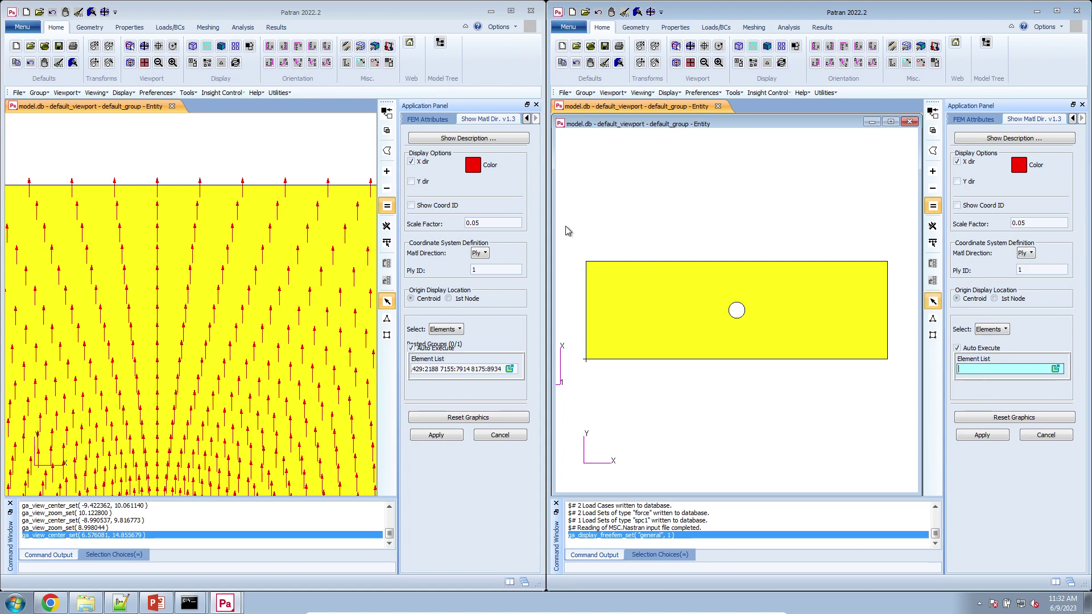
left_click(981, 435)
Enlarge the updated model's viewport and examine its ply direction arrows near the hole and toward the coupon's end, comparing with the original.
scroll(748, 435, "down", 3)
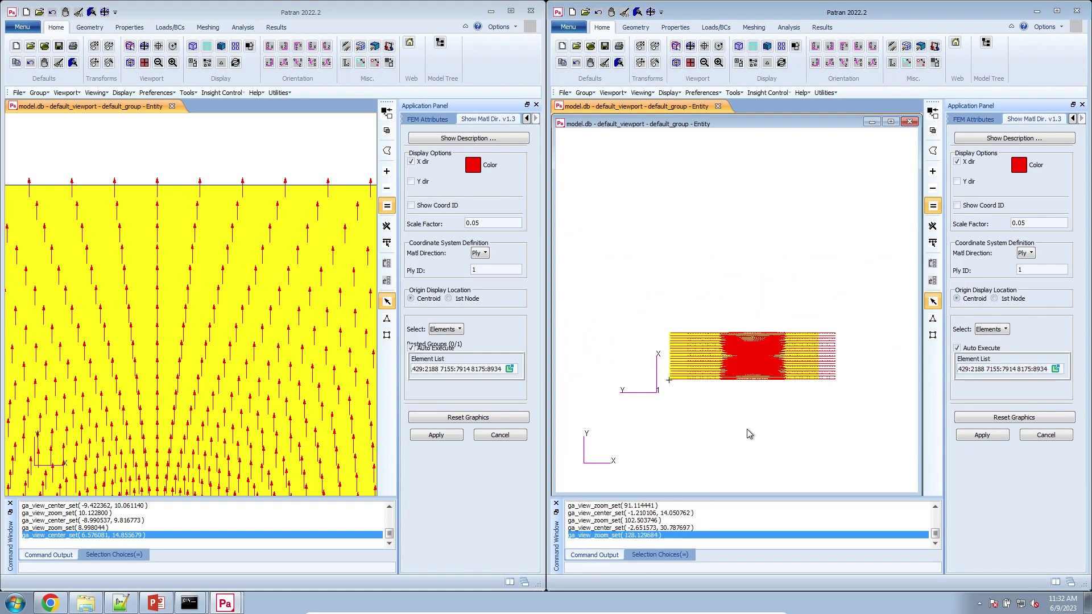
scroll(750, 434, "up", 10)
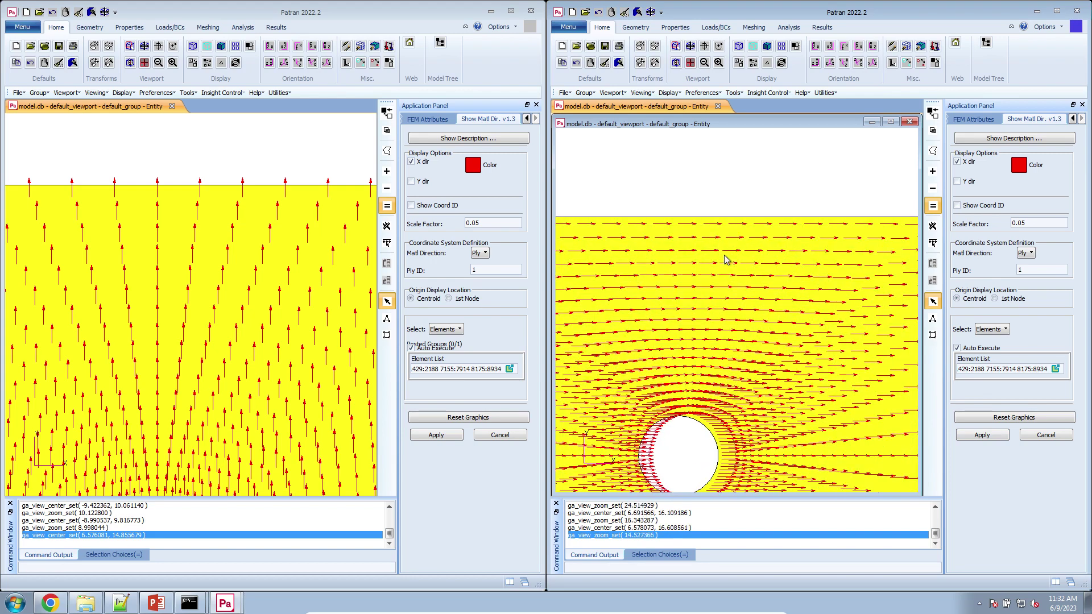
scroll(725, 255, "up", 8)
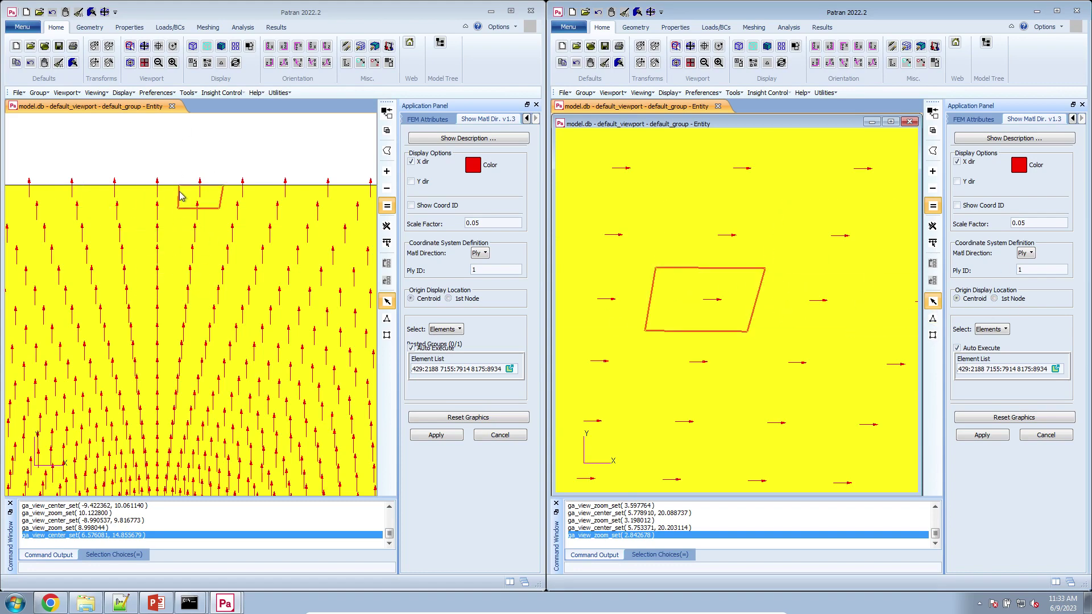
double_click(689, 124)
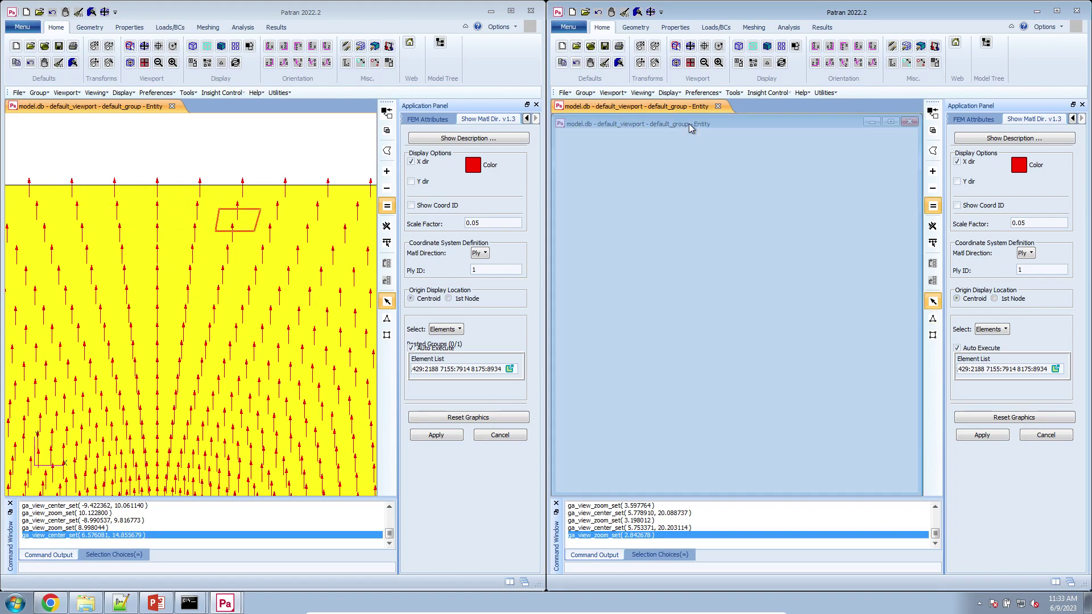
scroll(760, 370, "down", 4)
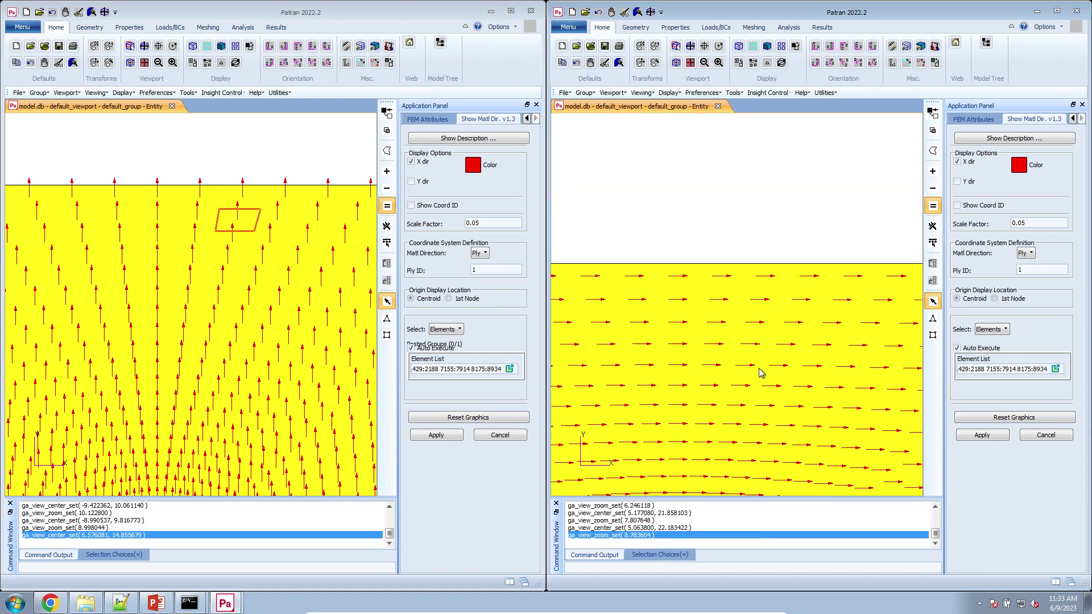
scroll(762, 373, "down", 8)
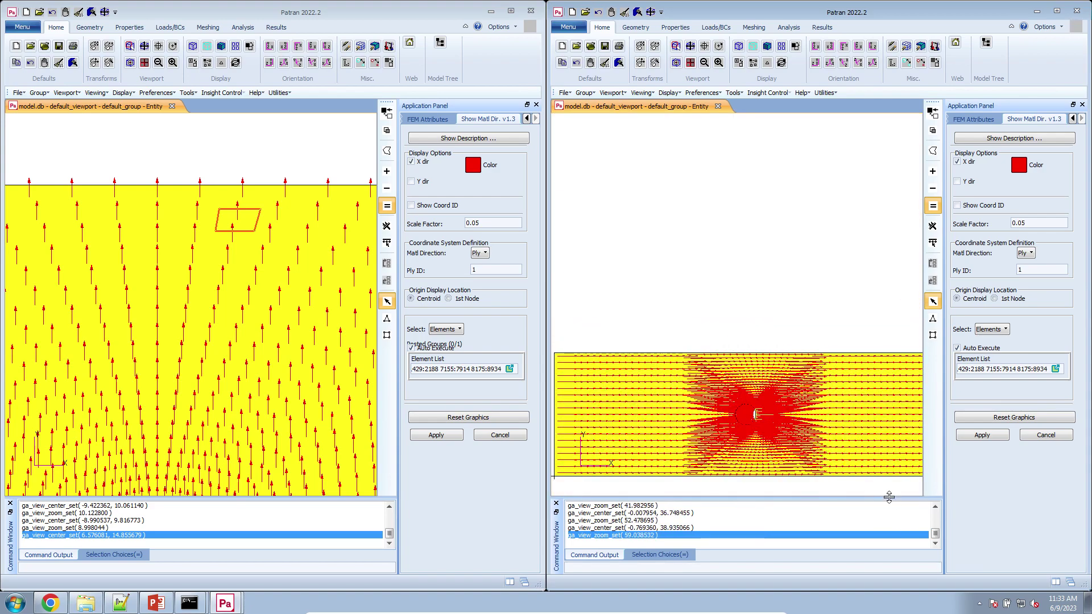
scroll(889, 487, "up", 6)
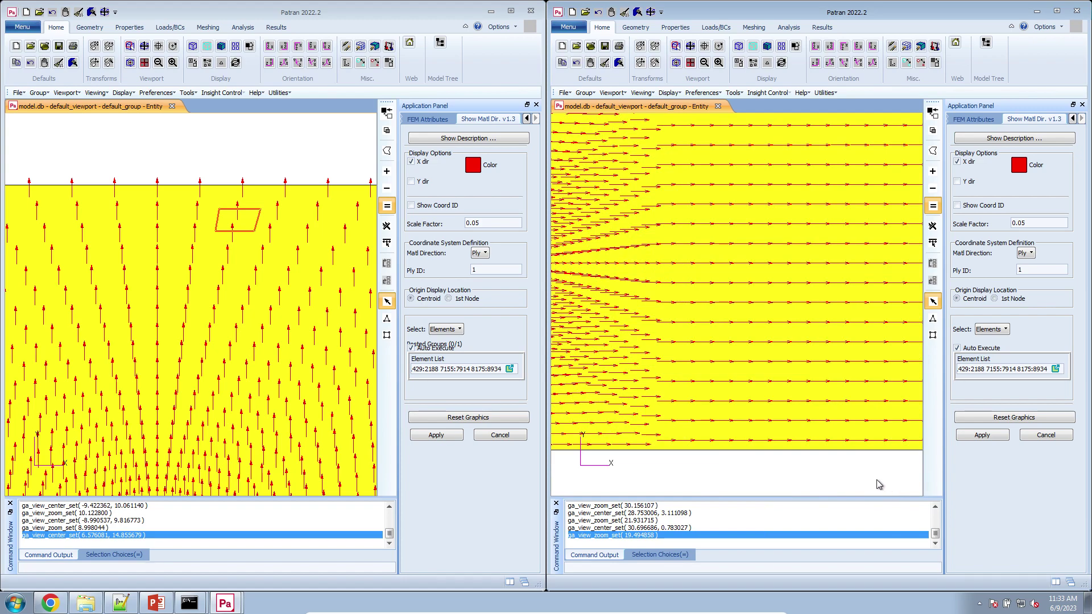
scroll(880, 472, "down", 2)
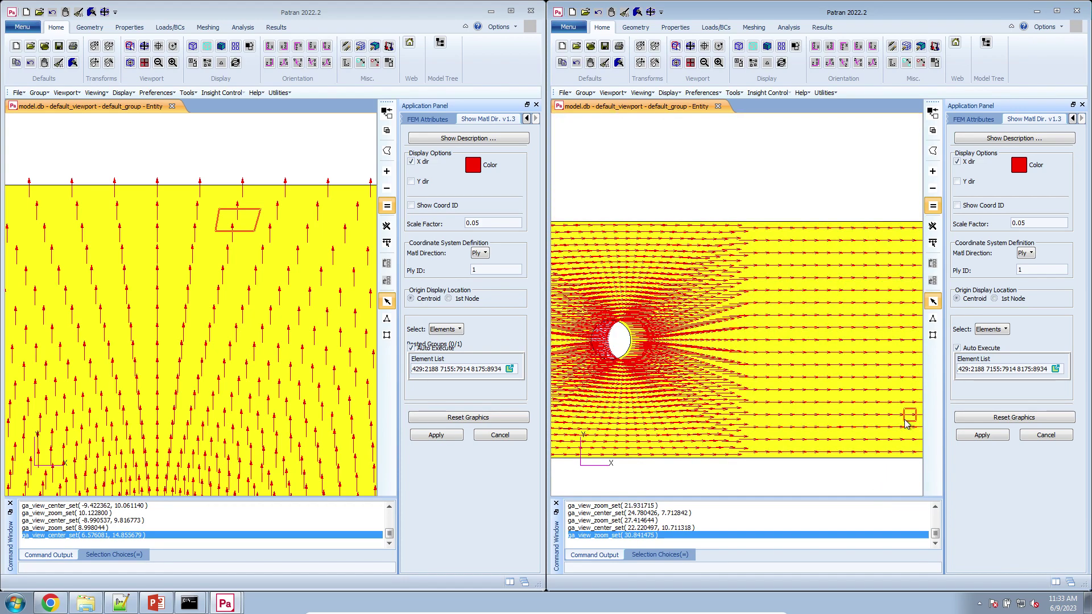
Reset the graphics in the updated model's session to clear the ply direction arrows and bring the coupon back into view.
left_click(1003, 418)
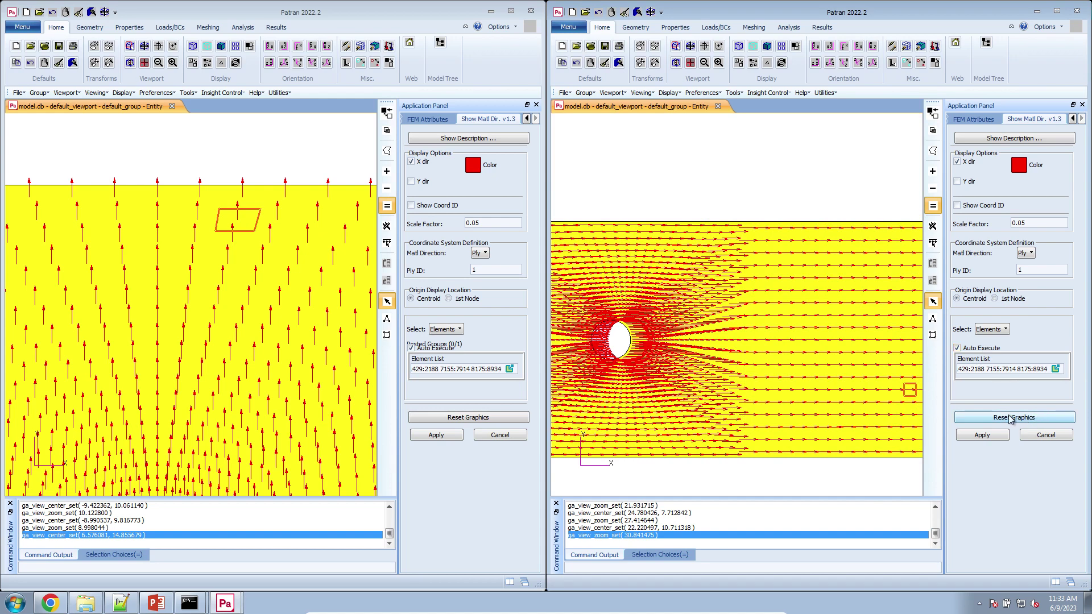
left_click(1010, 417)
scroll(789, 394, "down", 6)
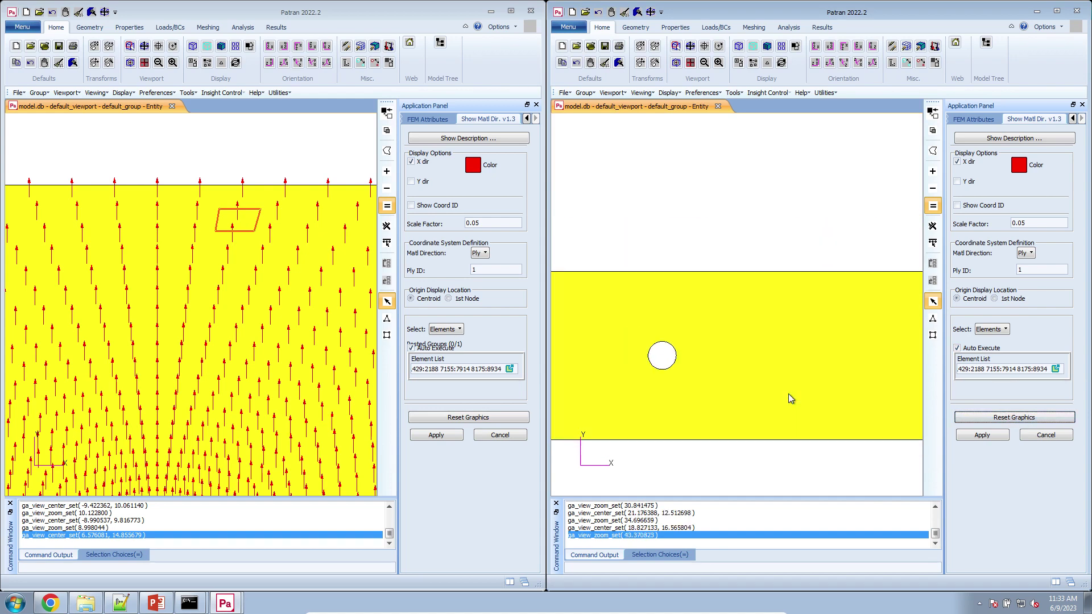
scroll(789, 393, "up", 2)
scroll(789, 394, "down", 4)
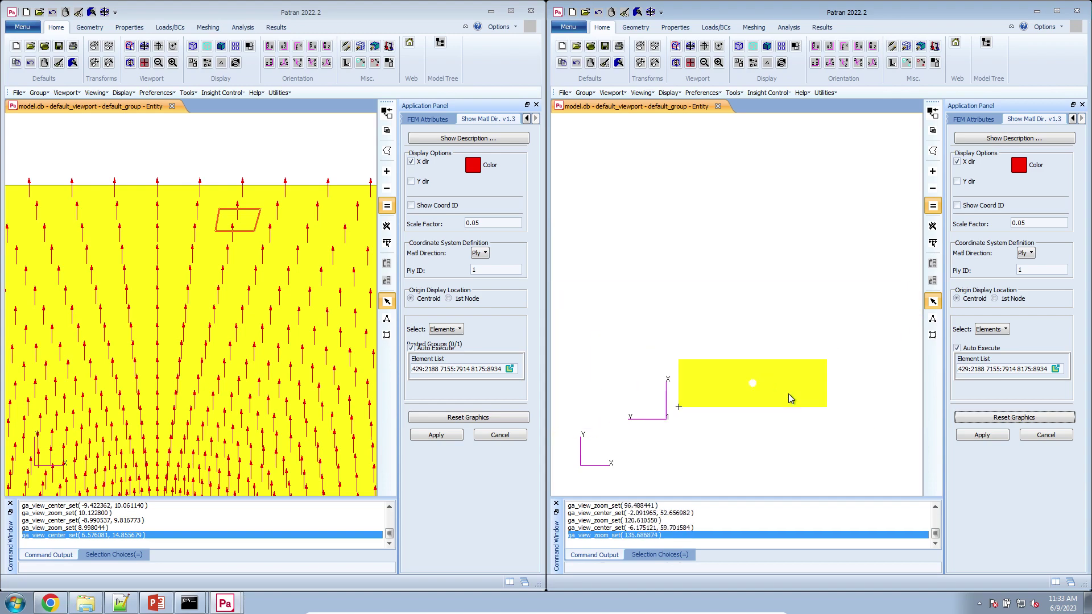
scroll(788, 393, "up", 5)
scroll(788, 393, "down", 3)
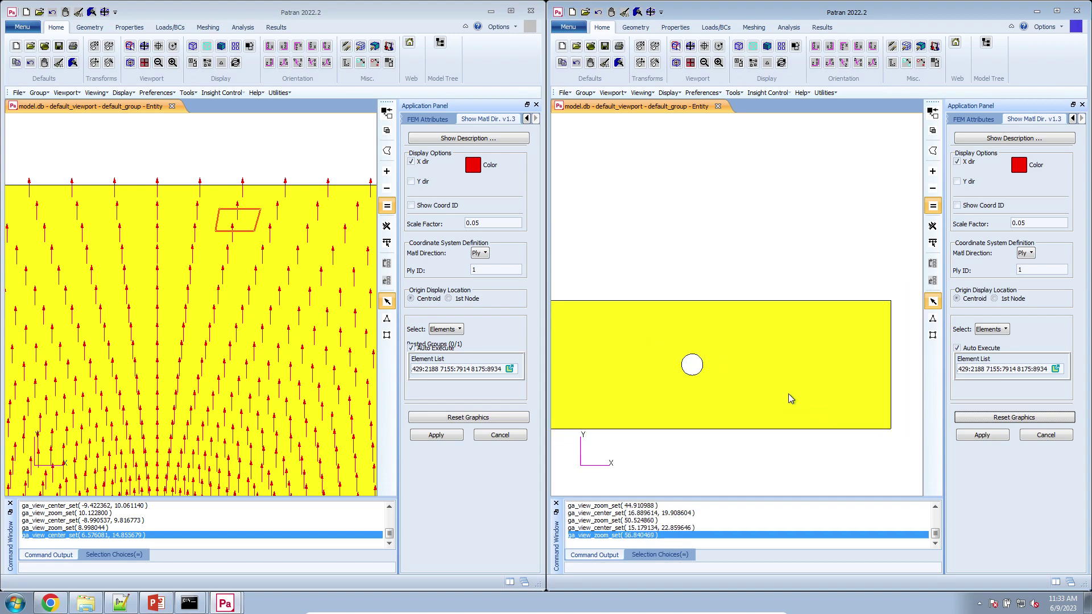
Replot the updated coupon's ply 1 material directions to examine the arrows around the hole, and clear them again.
left_click(983, 435)
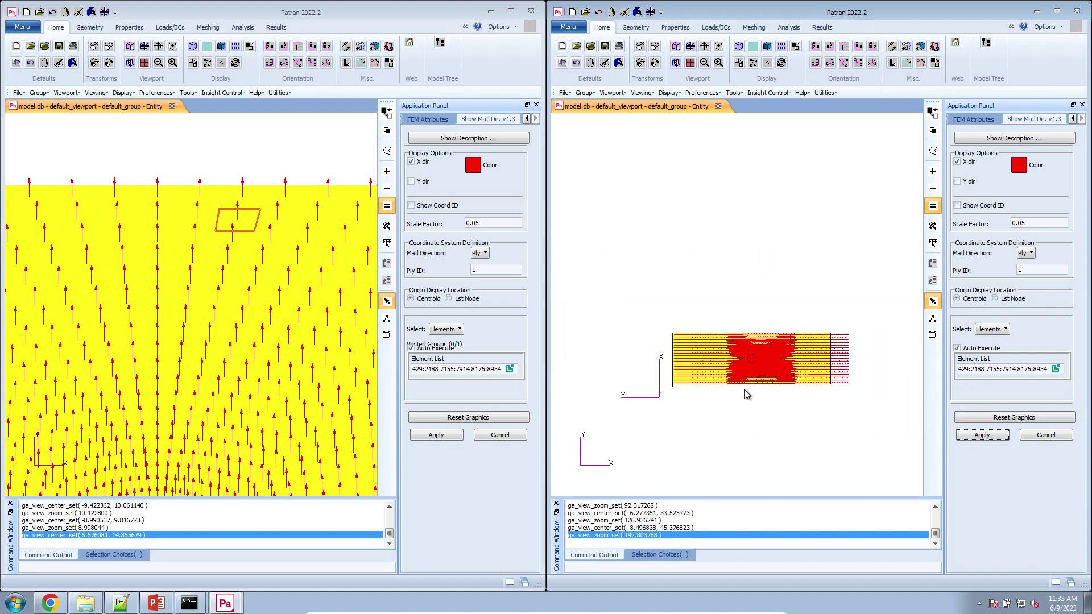
scroll(711, 310, "up", 3)
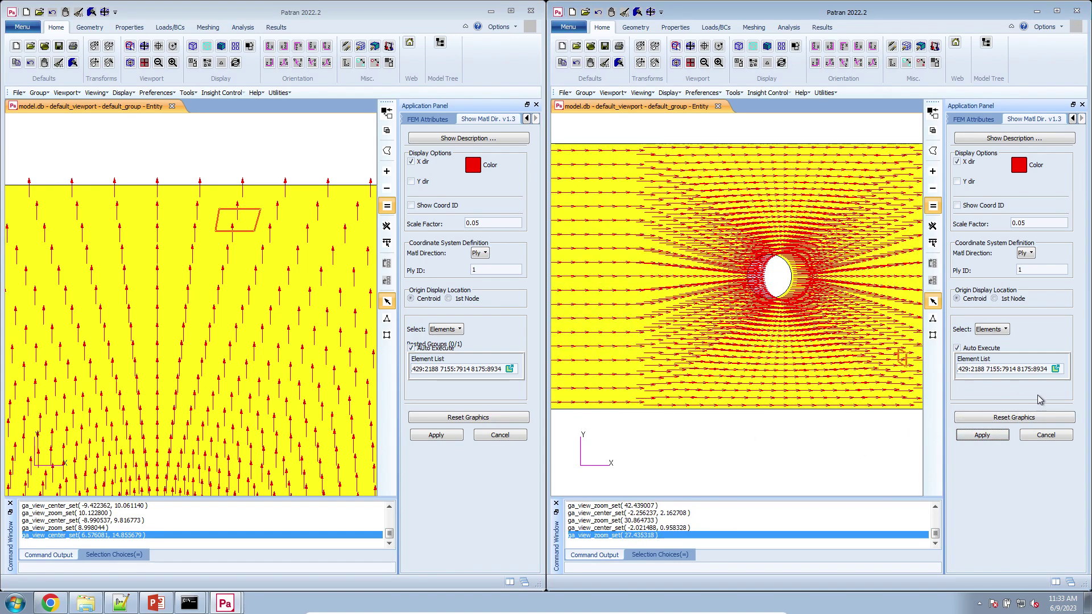
left_click(1014, 418)
scroll(774, 471, "down", 8)
scroll(759, 477, "up", 8)
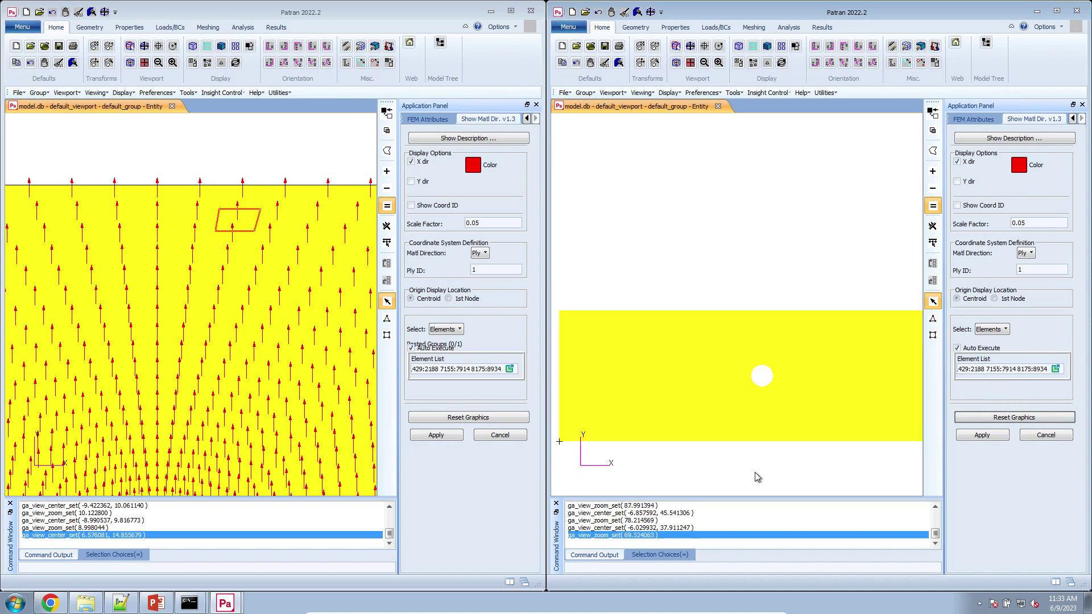
Plot the updated coupon's ply 1 directions once more and remove the shaded fill to inspect the arrows around the hole.
left_click(998, 438)
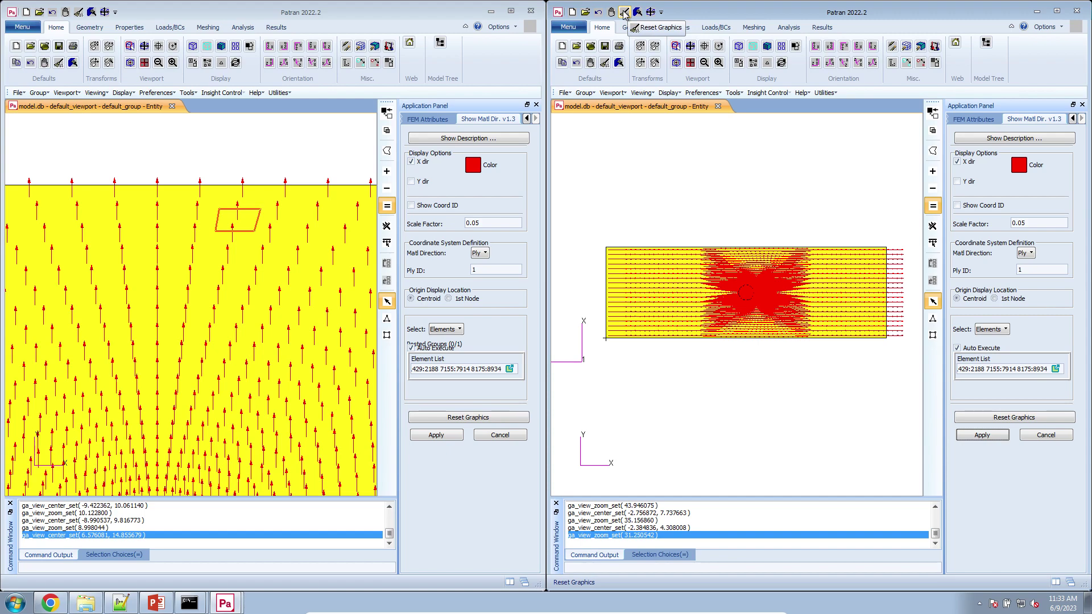
left_click(624, 13)
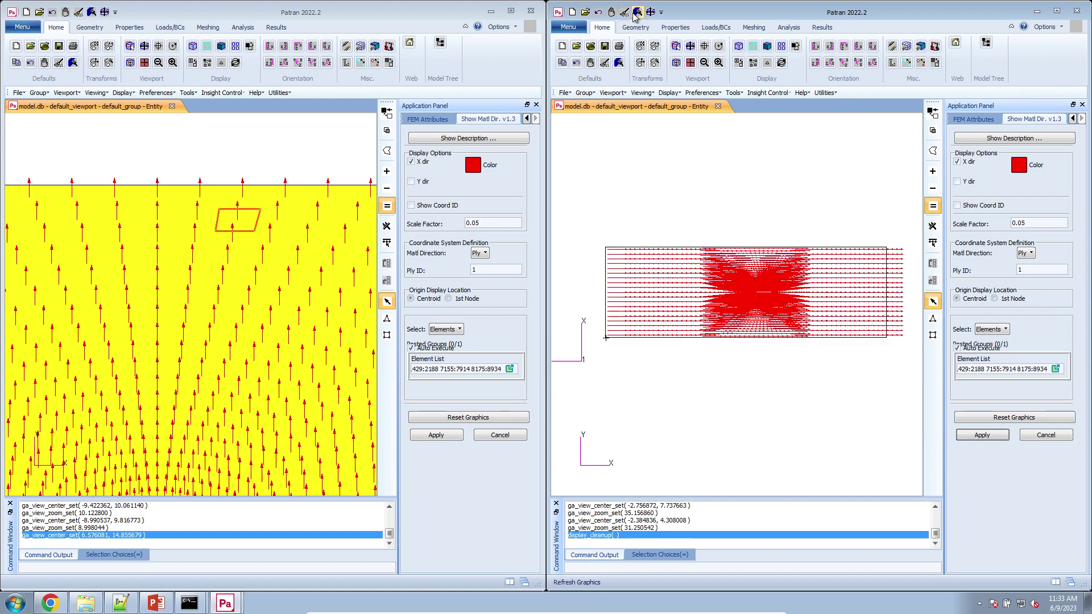
scroll(768, 266, "down", 1)
scroll(768, 266, "up", 7)
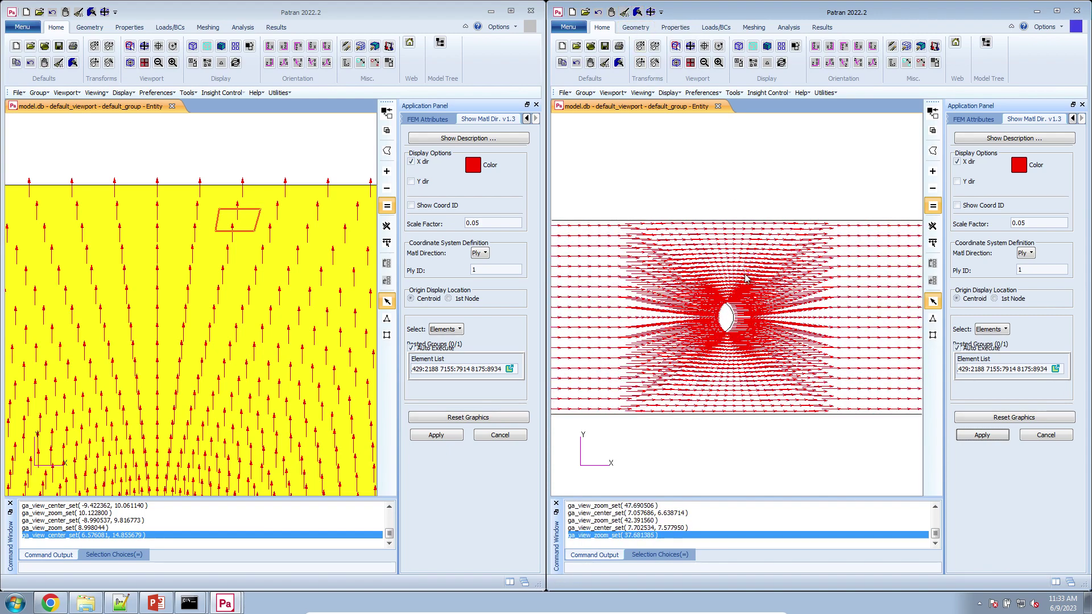
Clear the ply direction arrows from the updated coupon and frame its outline around the hole.
left_click(1030, 420)
scroll(760, 419, "down", 5)
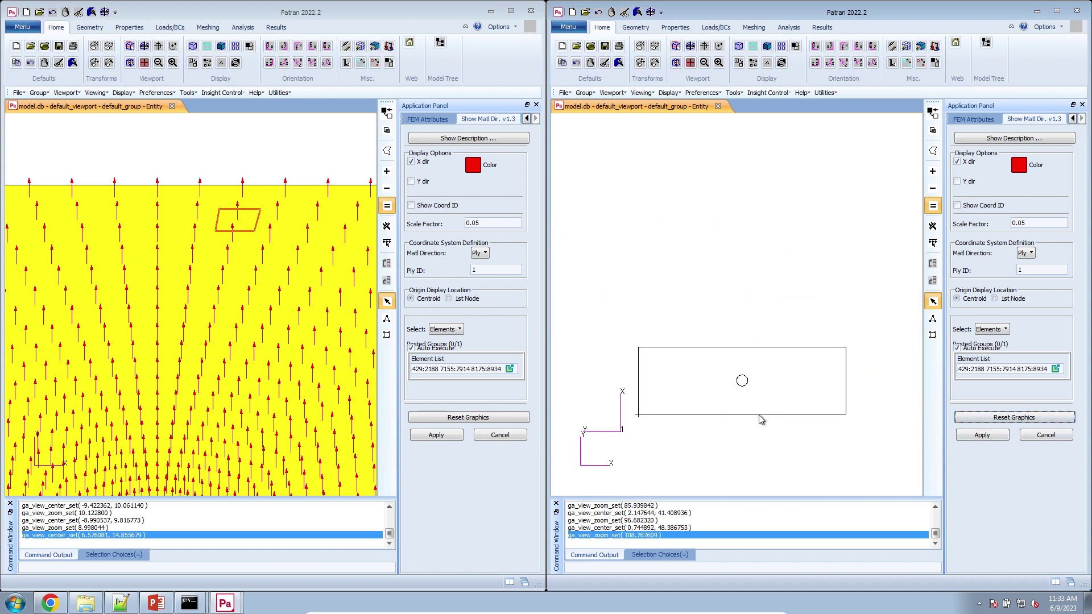
scroll(761, 420, "up", 2)
scroll(761, 420, "up", 6)
scroll(761, 420, "down", 11)
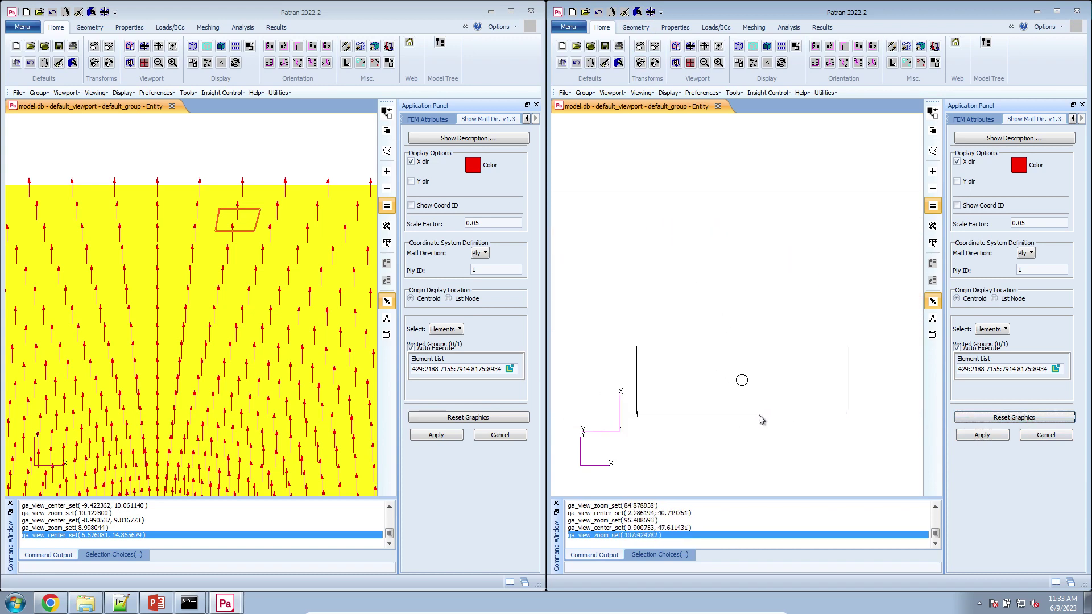
scroll(761, 420, "up", 3)
scroll(761, 420, "up", 3)
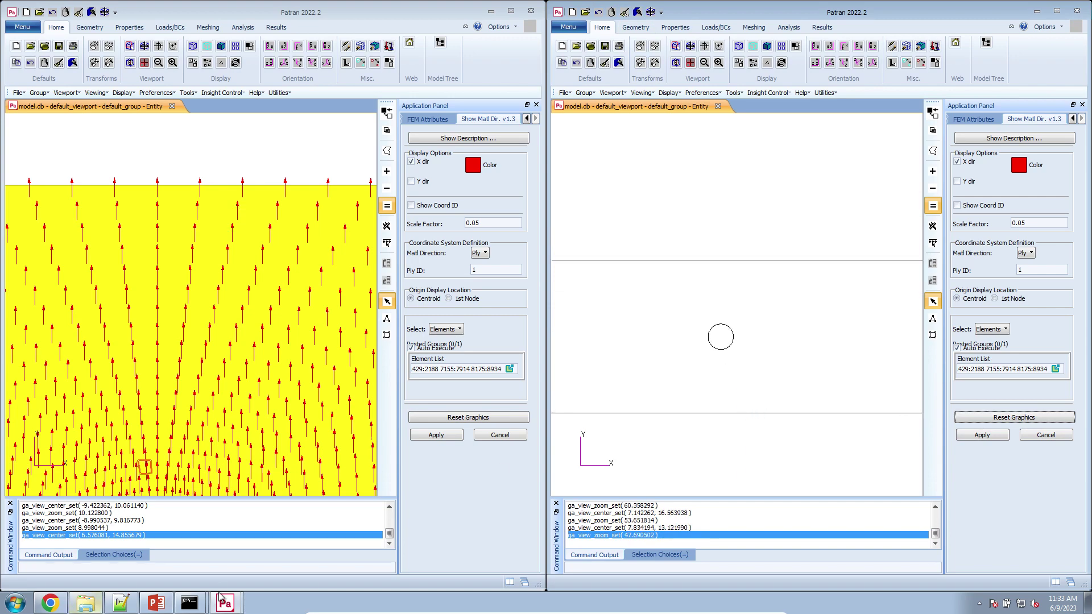